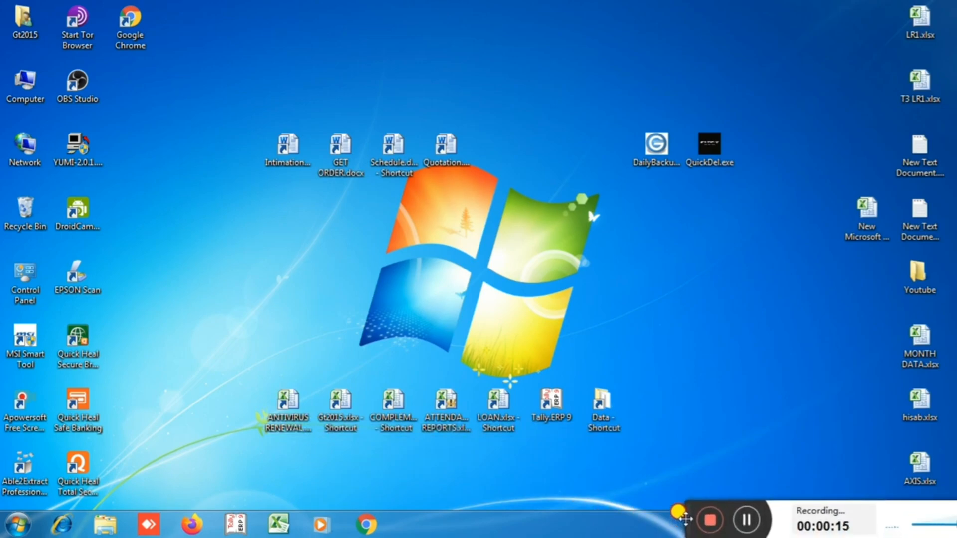
Step: Launch Google Chrome from the Windows taskbar
{"action": "left_click_drag", "start_coordinate": [670, 519], "coordinate": [718, 521]}
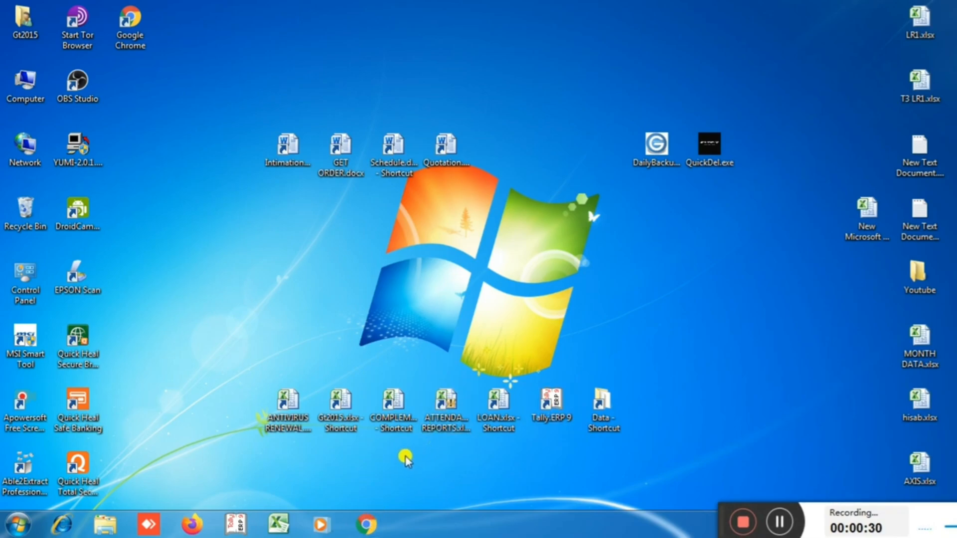
{"action": "left_click", "coordinate": [366, 524]}
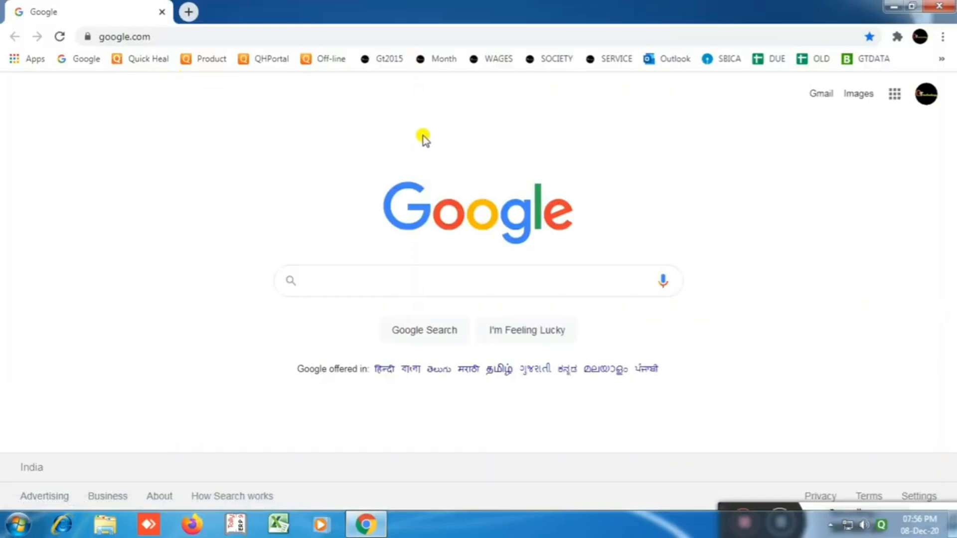
Step: Inspect google.com's connection security details and replace the Google tab with a fresh one
{"action": "left_click", "coordinate": [87, 36]}
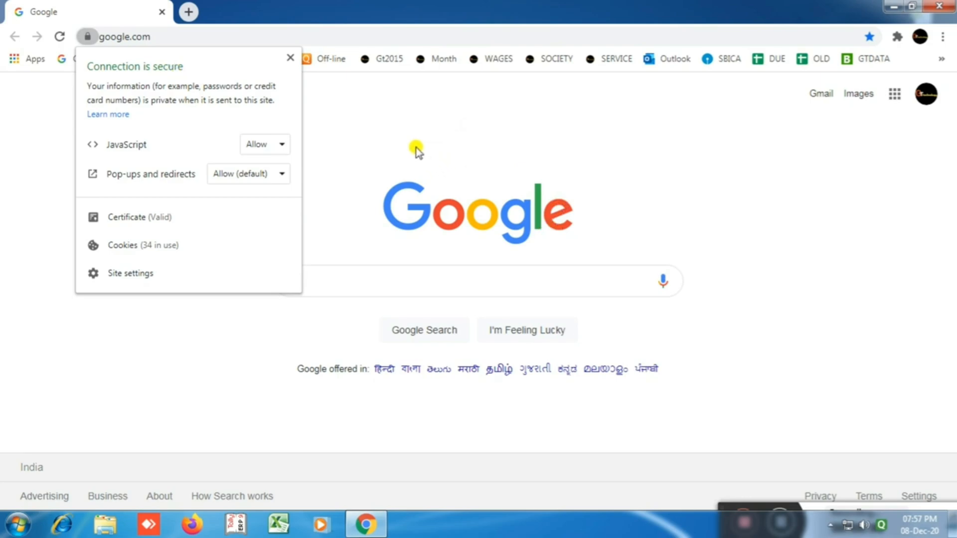
{"action": "left_click", "coordinate": [389, 126]}
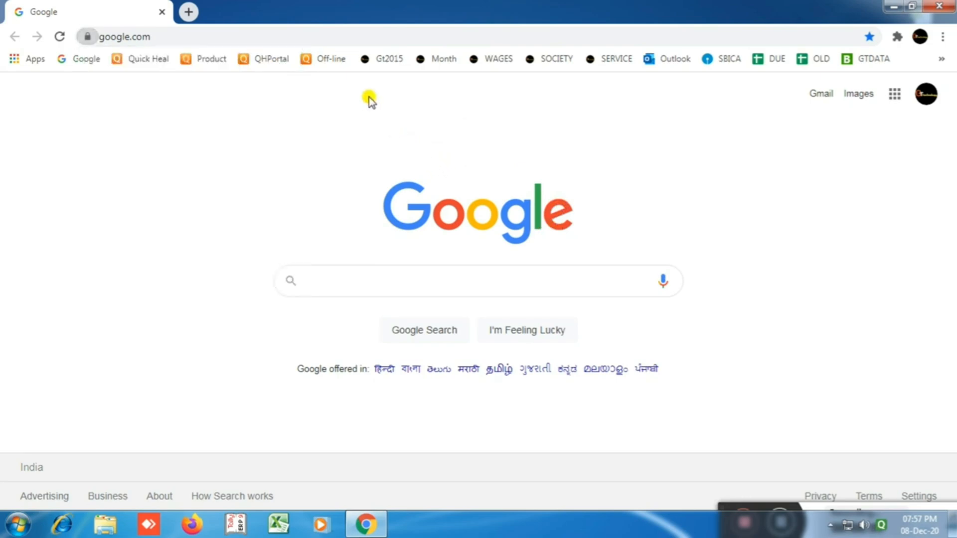
{"action": "left_click", "coordinate": [189, 11]}
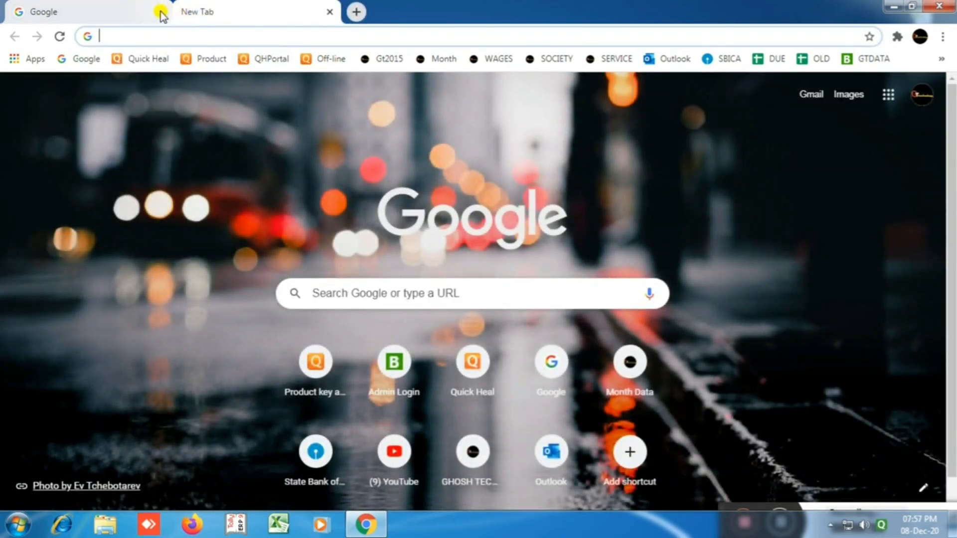
{"action": "left_click", "coordinate": [162, 11]}
{"action": "left_click", "coordinate": [125, 35]}
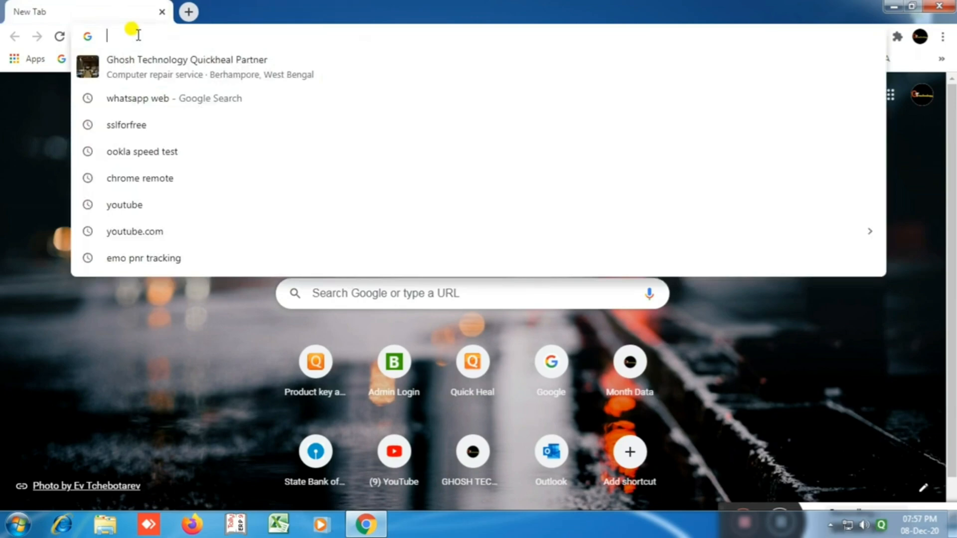
{"action": "type", "text": "https"}
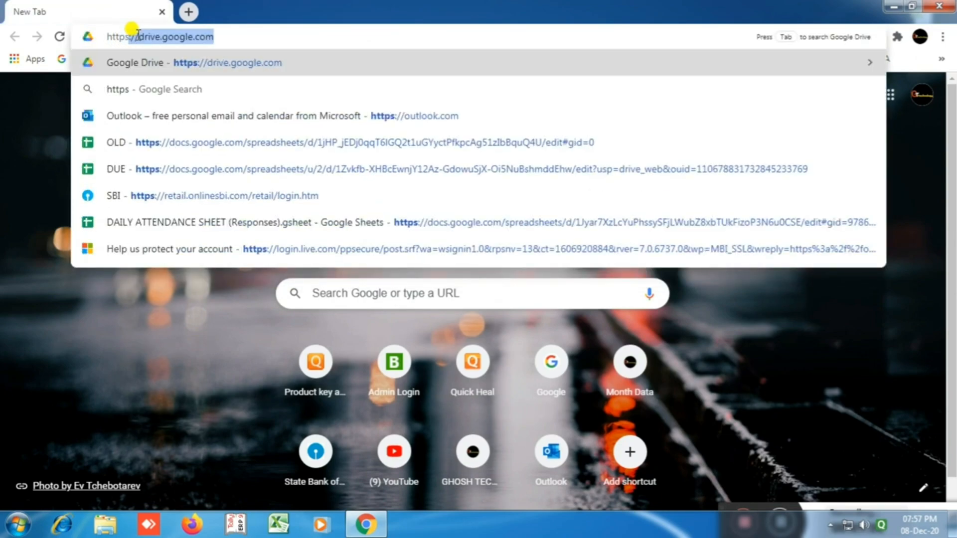
{"action": "type", "text": ":/"}
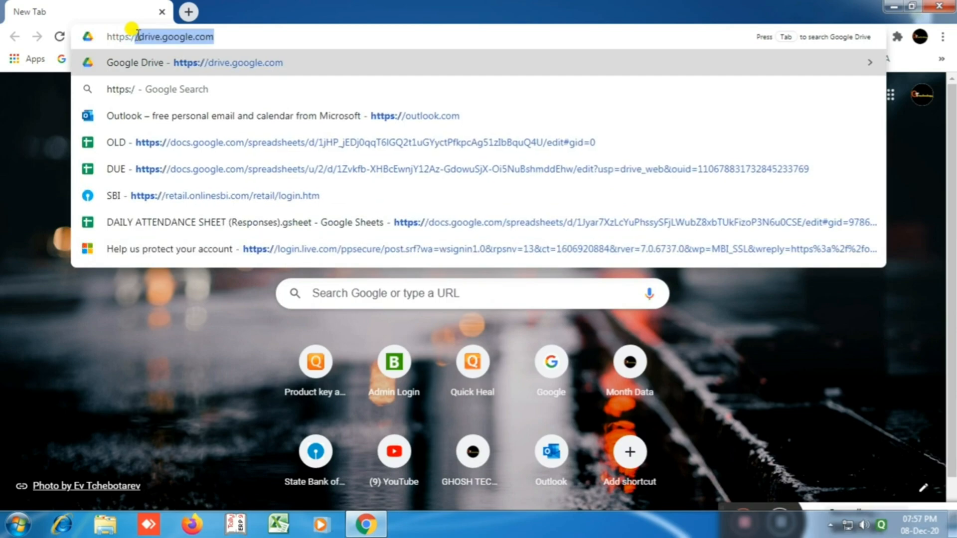
{"action": "type", "text": "/www"}
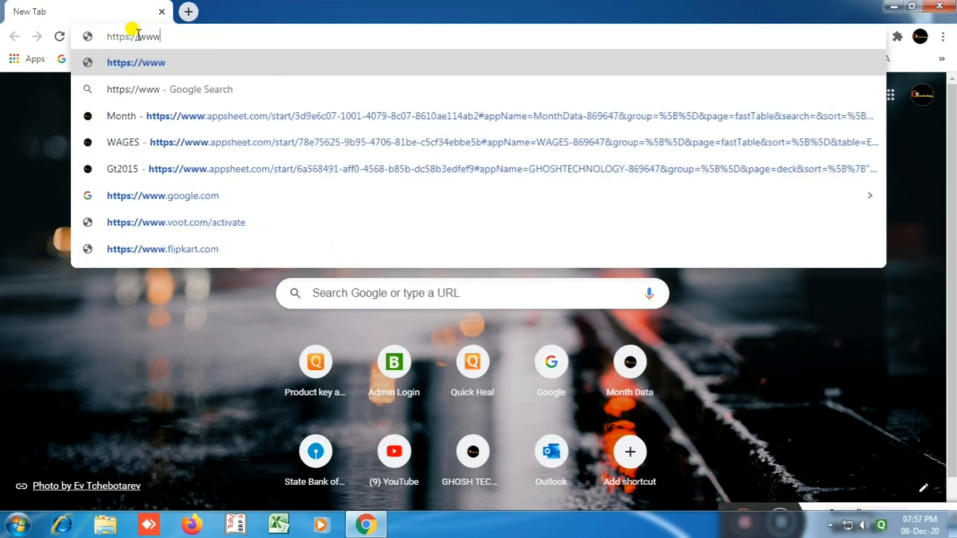
{"action": "type", "text": ".gho"}
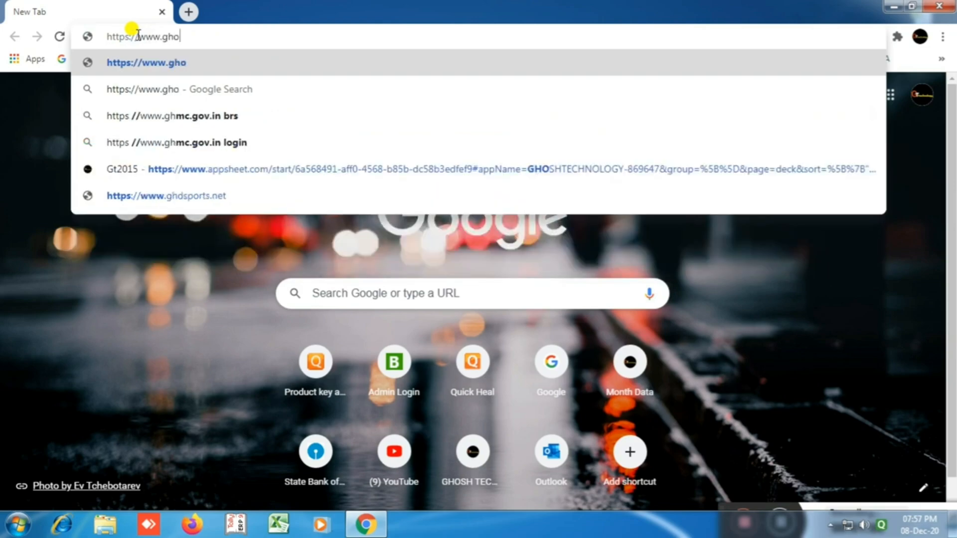
{"action": "type", "text": "shtechnol"}
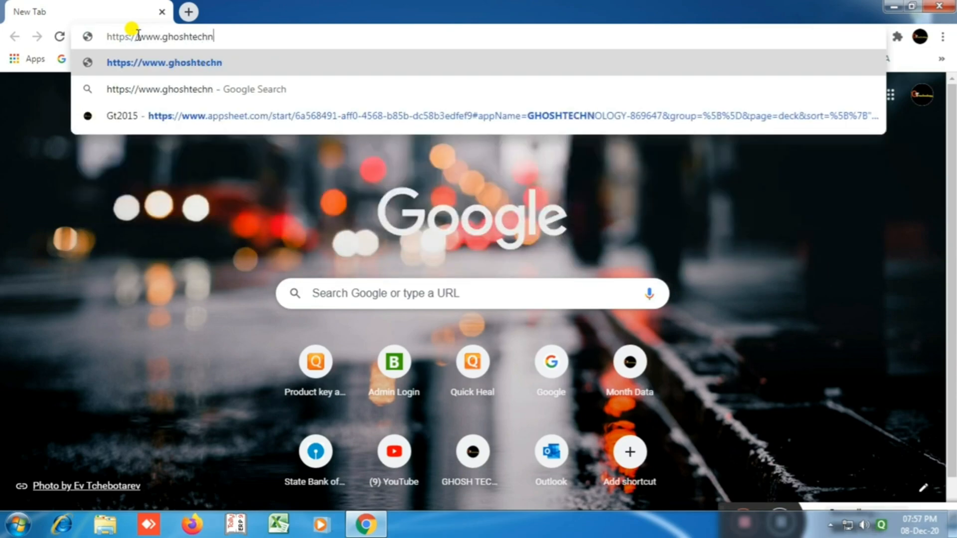
{"action": "type", "text": "ogy.com"}
{"action": "key", "text": "Return"}
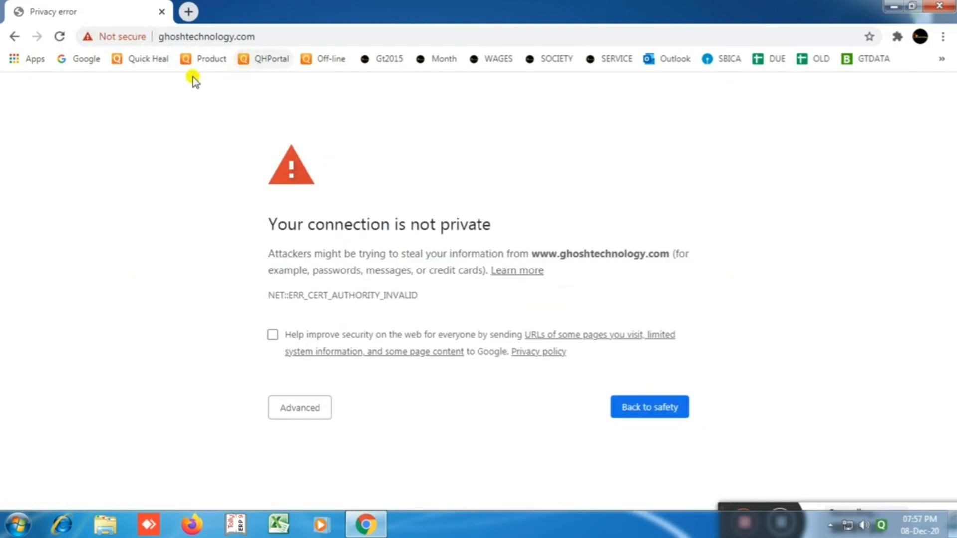
Step: View the Not secure details, expand Advanced to read the invalid-certificate explanation, and add a new tab
{"action": "left_click", "coordinate": [104, 37]}
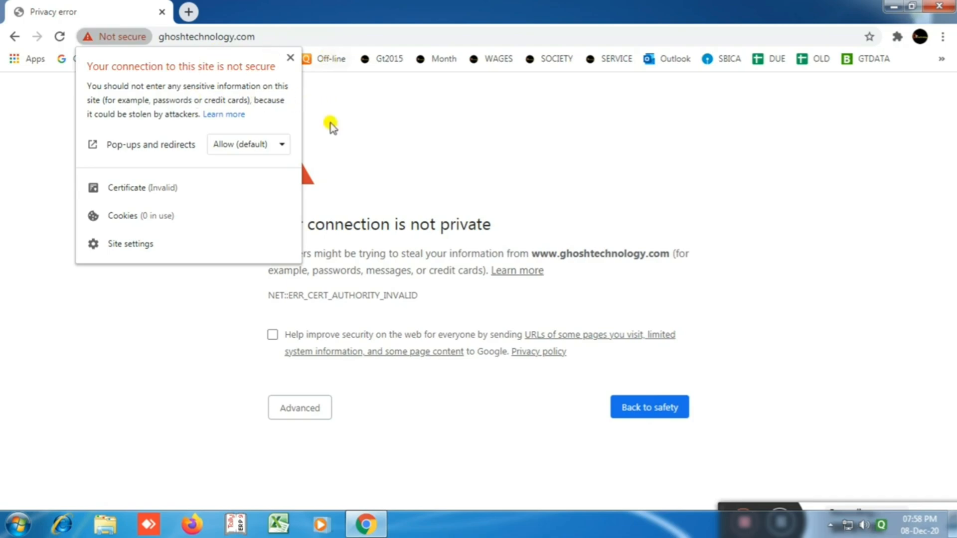
{"action": "left_click", "coordinate": [399, 142]}
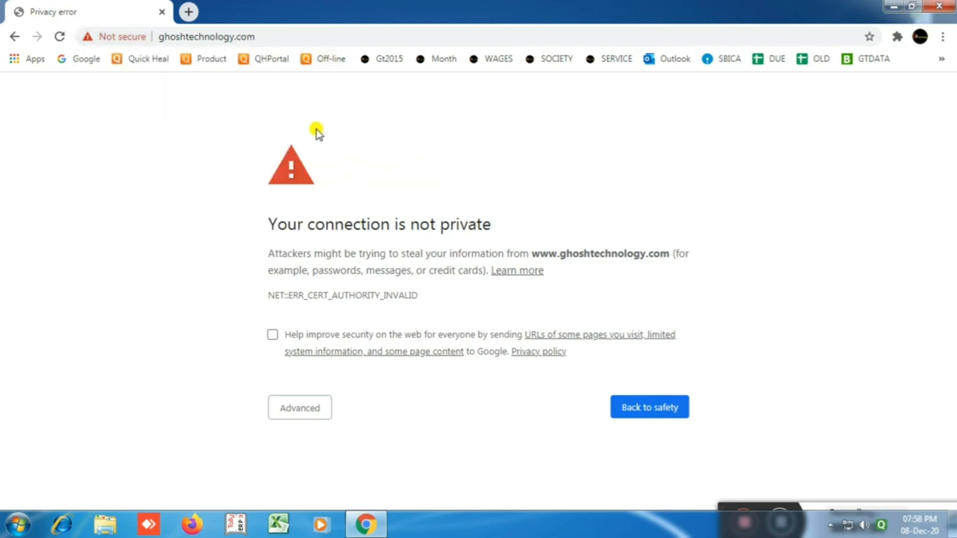
{"action": "left_click", "coordinate": [305, 410]}
{"action": "scroll", "coordinate": [441, 331], "scroll_direction": "down", "scroll_amount": 1}
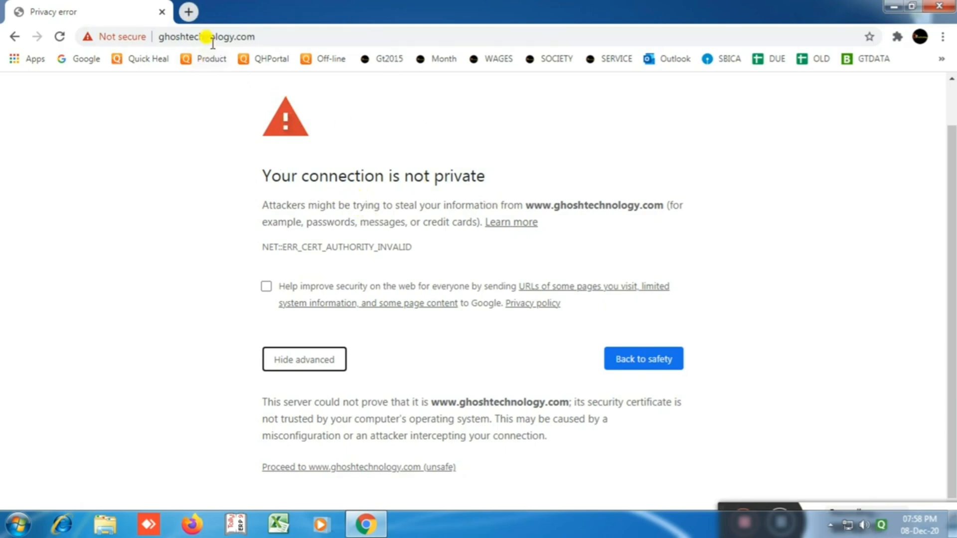
{"action": "left_click", "coordinate": [188, 12]}
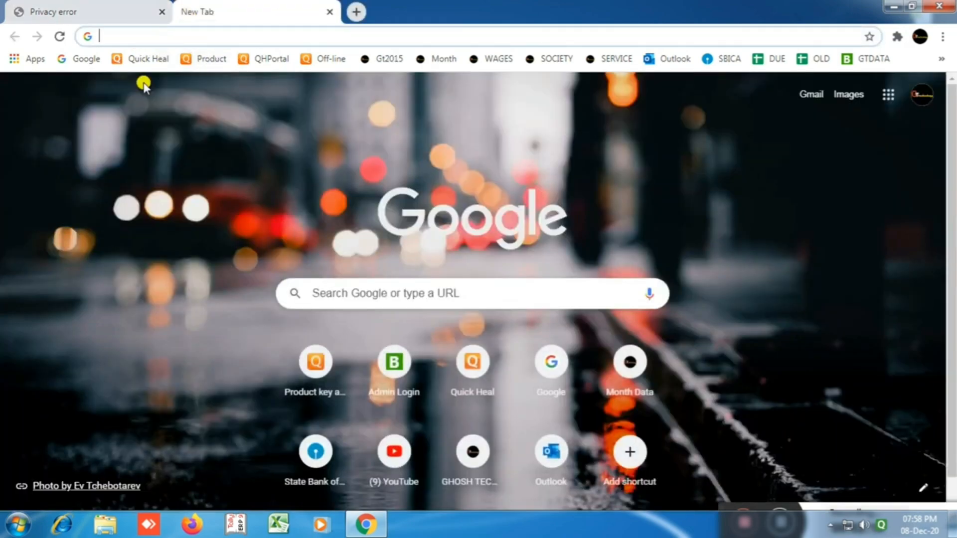
Step: Search Google for 'sslforfree'
{"action": "left_click", "coordinate": [67, 61]}
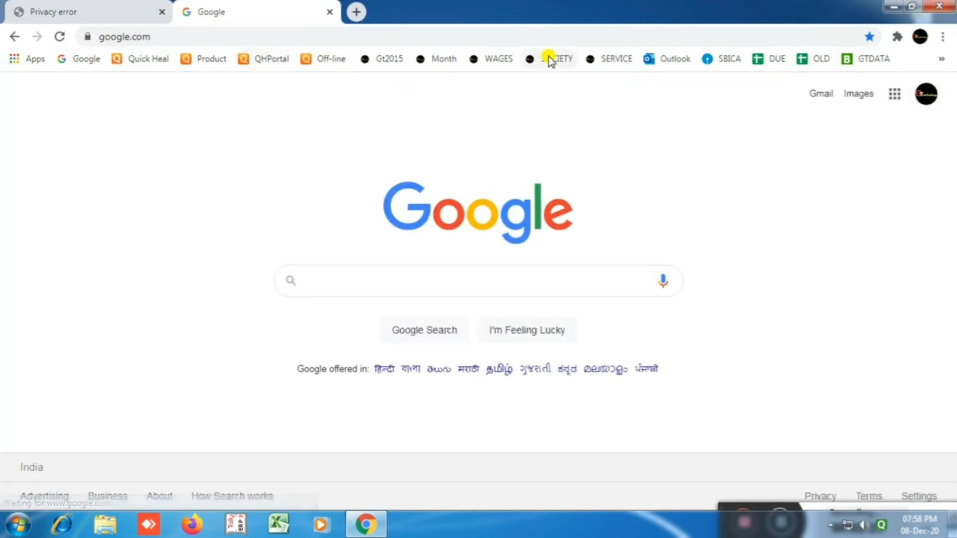
{"action": "type", "text": "s"}
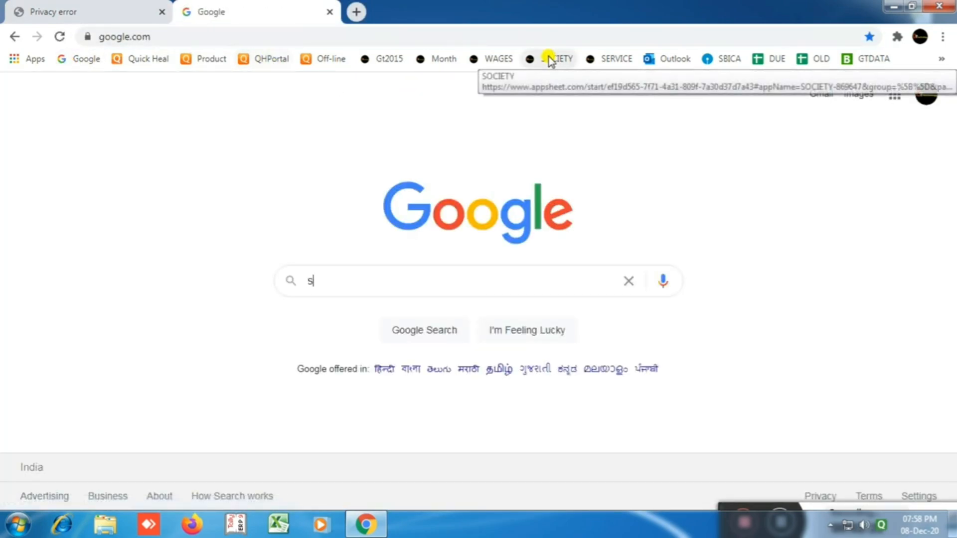
{"action": "type", "text": "ssl"}
{"action": "key", "text": "BackSpace"}
{"action": "key", "text": "BackSpace"}
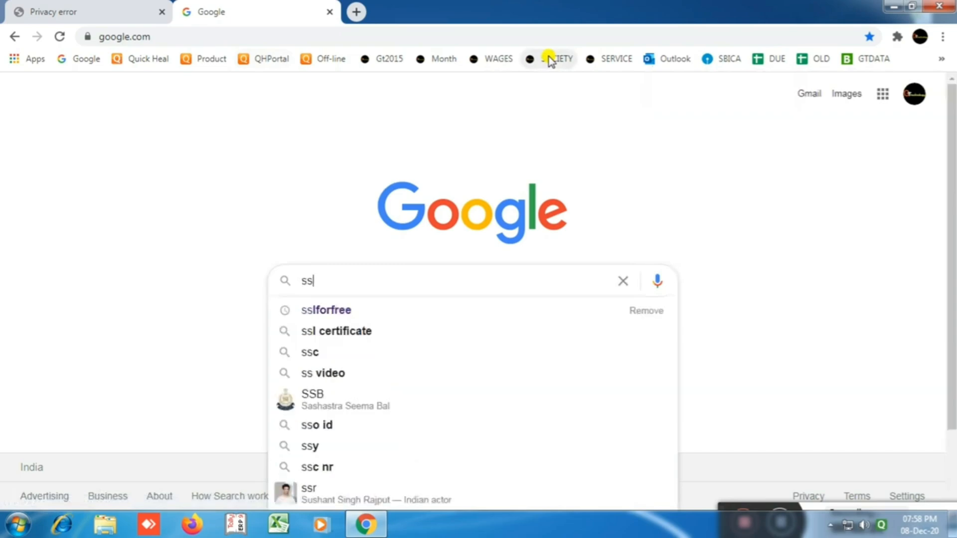
{"action": "type", "text": "l"}
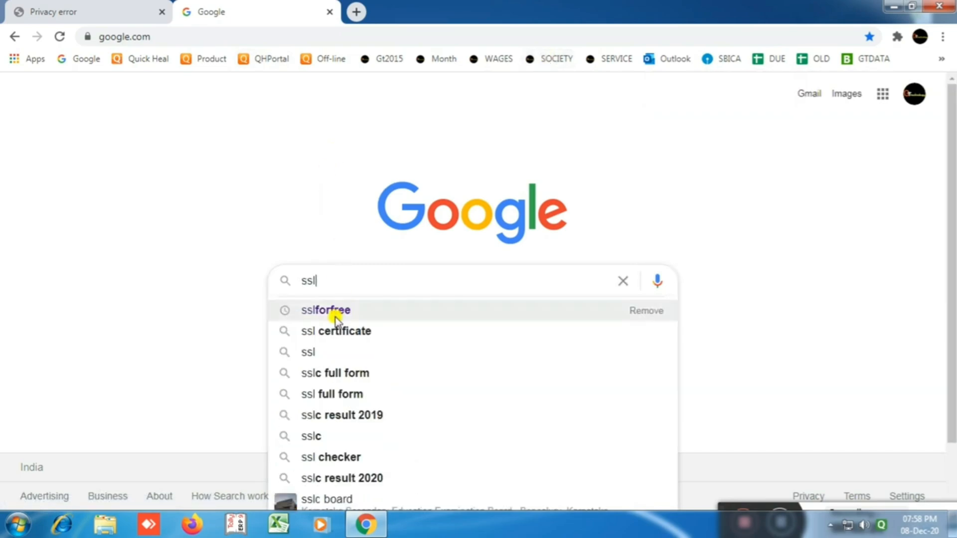
{"action": "left_click", "coordinate": [335, 312]}
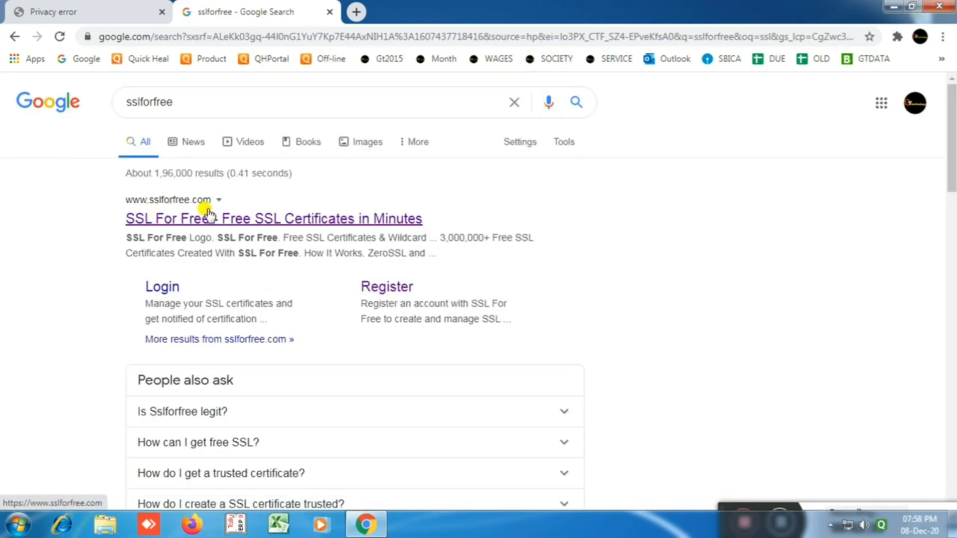
Step: Open the SSL For Free site and select the ghoshtechnology.com address in the warning tab
{"action": "left_click", "coordinate": [224, 216]}
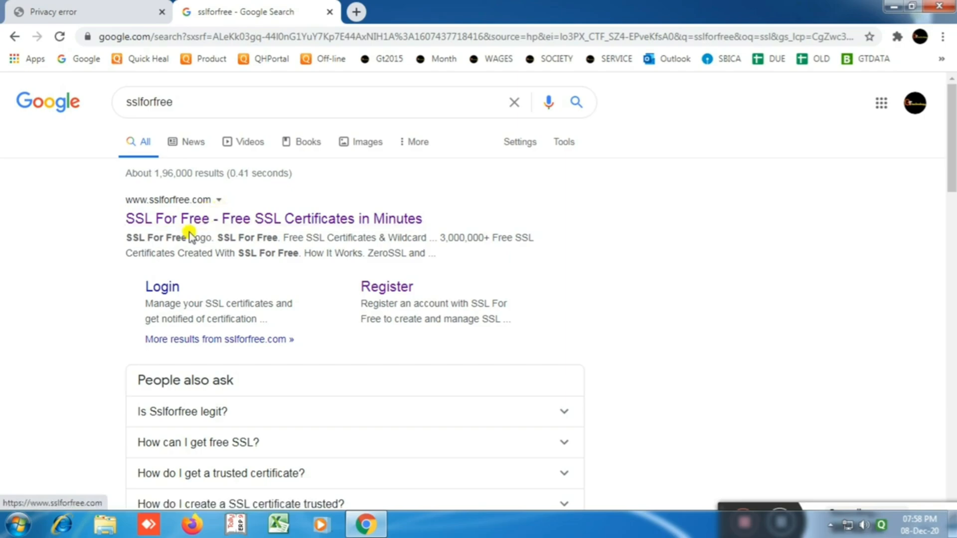
{"action": "left_click", "coordinate": [202, 220]}
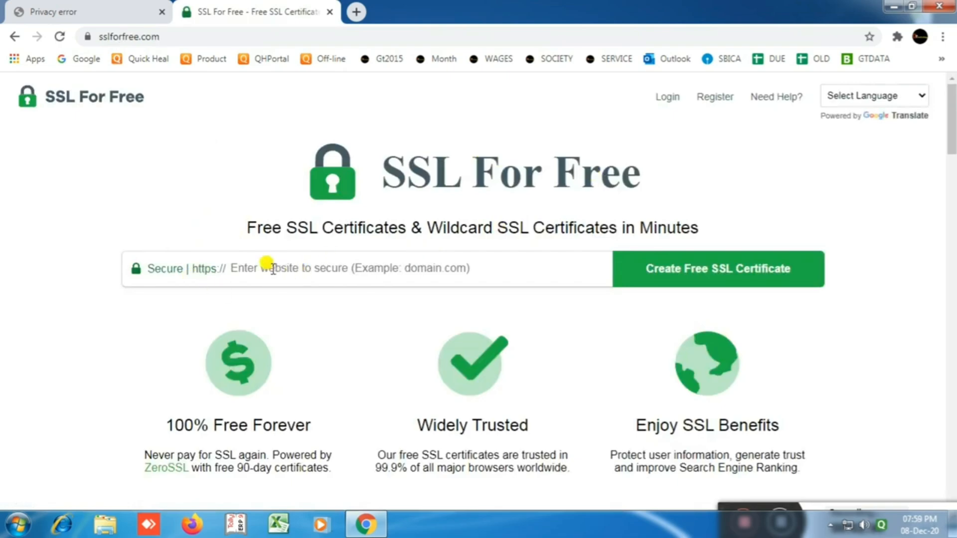
{"action": "left_click", "coordinate": [119, 18]}
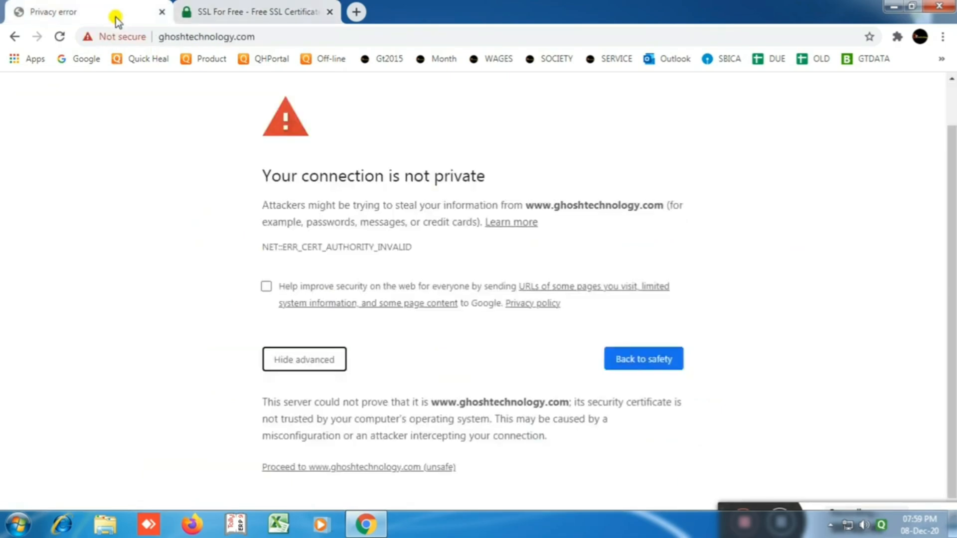
{"action": "left_click", "coordinate": [239, 36]}
{"action": "key", "text": "ctrl+c"}
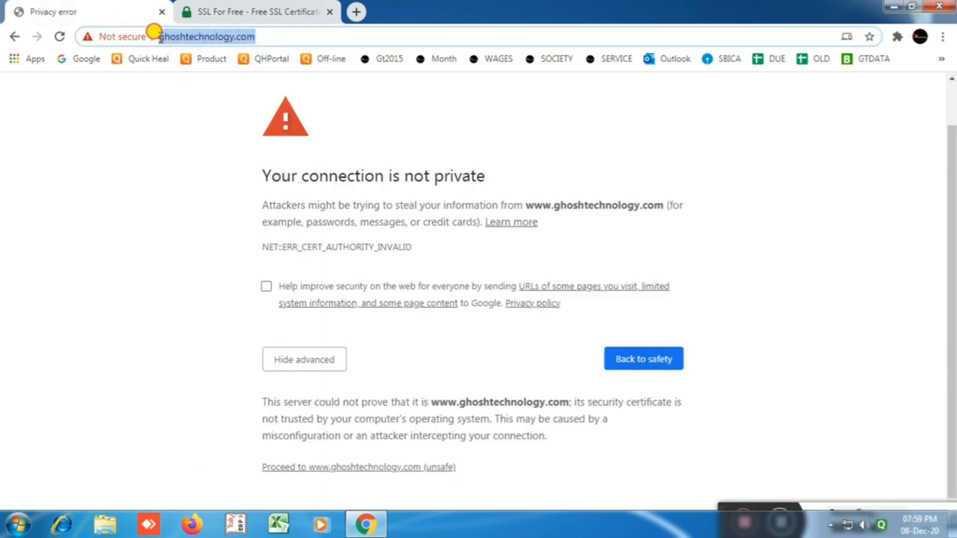
Step: Paste the site address into SSL For Free, trim it to ghoshtechnology.com/, and create a free certificate
{"action": "left_click", "coordinate": [240, 11]}
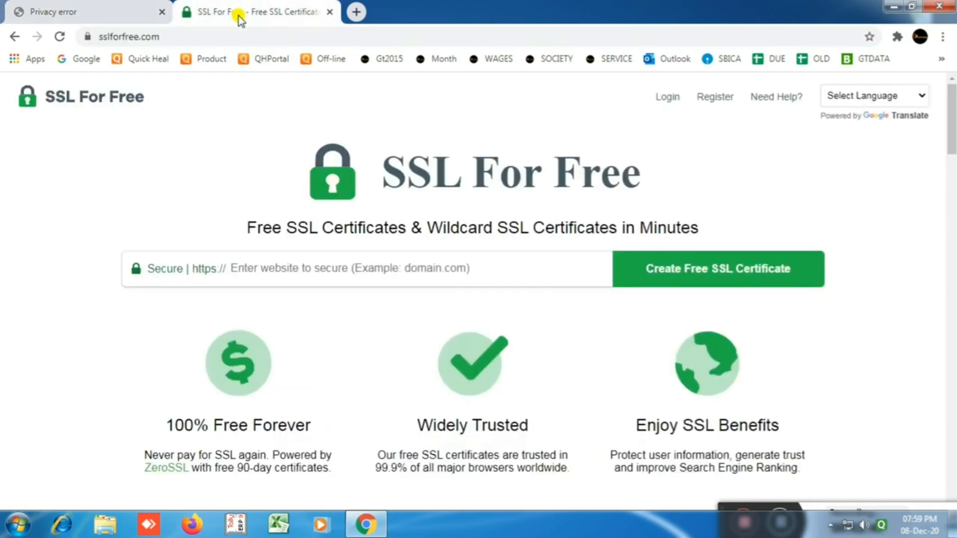
{"action": "left_click", "coordinate": [292, 269]}
{"action": "key", "text": "ctrl+v"}
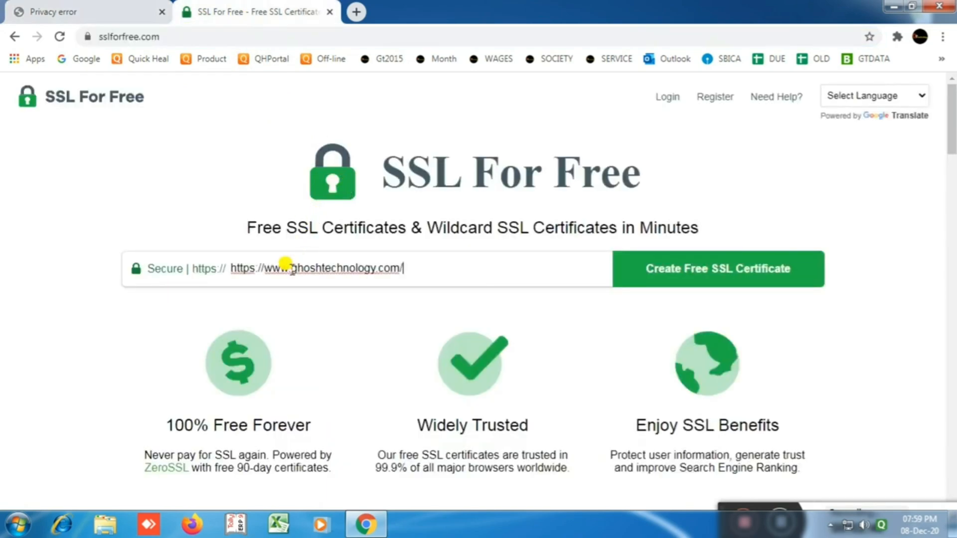
{"action": "left_click_drag", "start_coordinate": [290, 267], "coordinate": [229, 268]}
{"action": "key", "text": "BackSpace"}
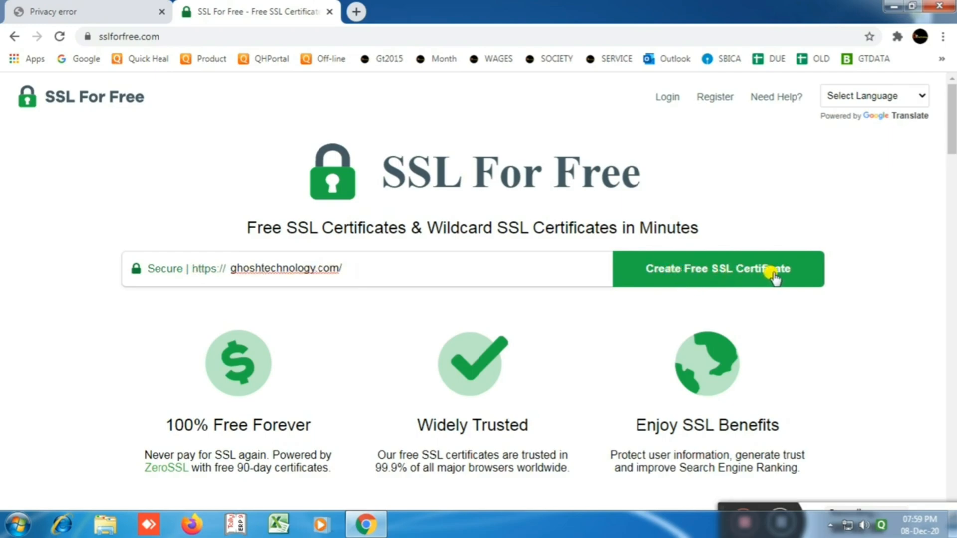
{"action": "left_click", "coordinate": [698, 277]}
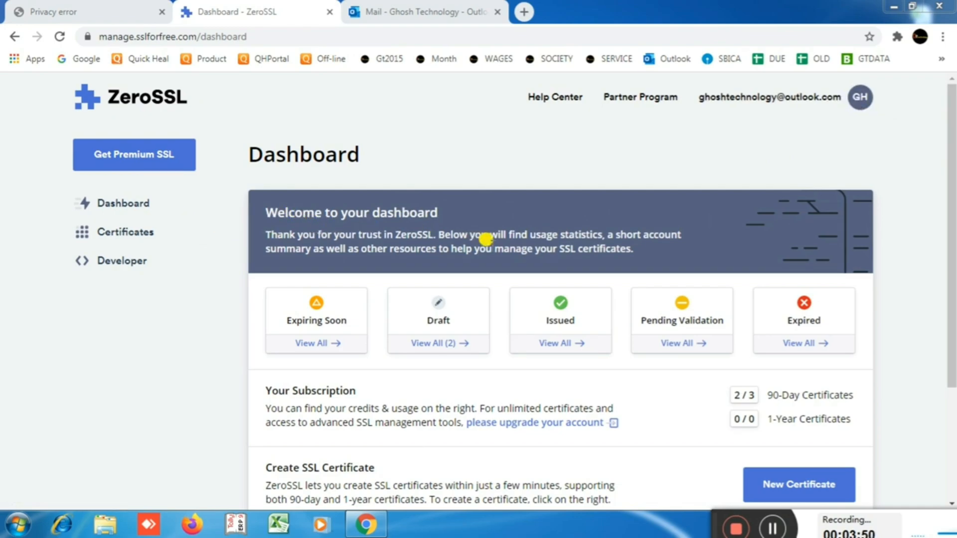
{"action": "left_click_drag", "start_coordinate": [948, 255], "coordinate": [948, 333]}
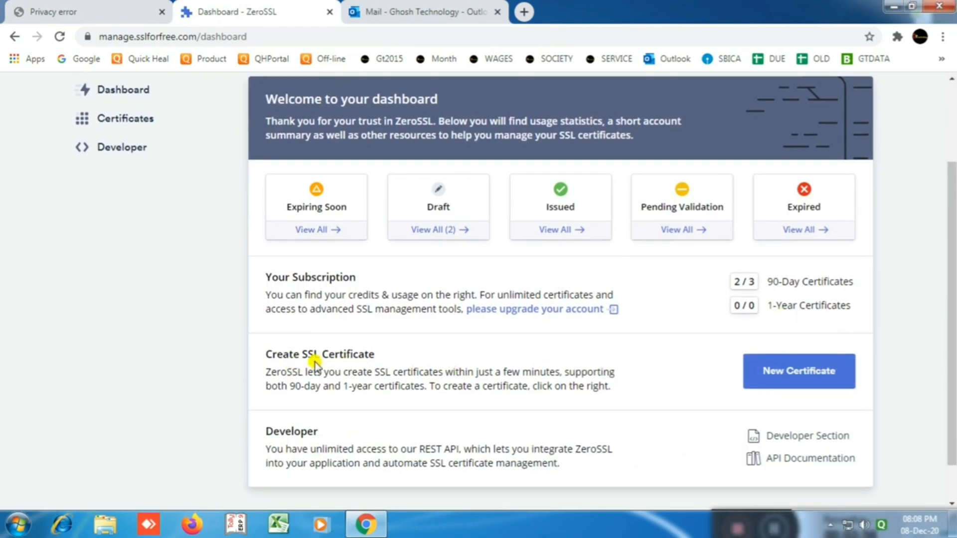
{"action": "left_click", "coordinate": [779, 376]}
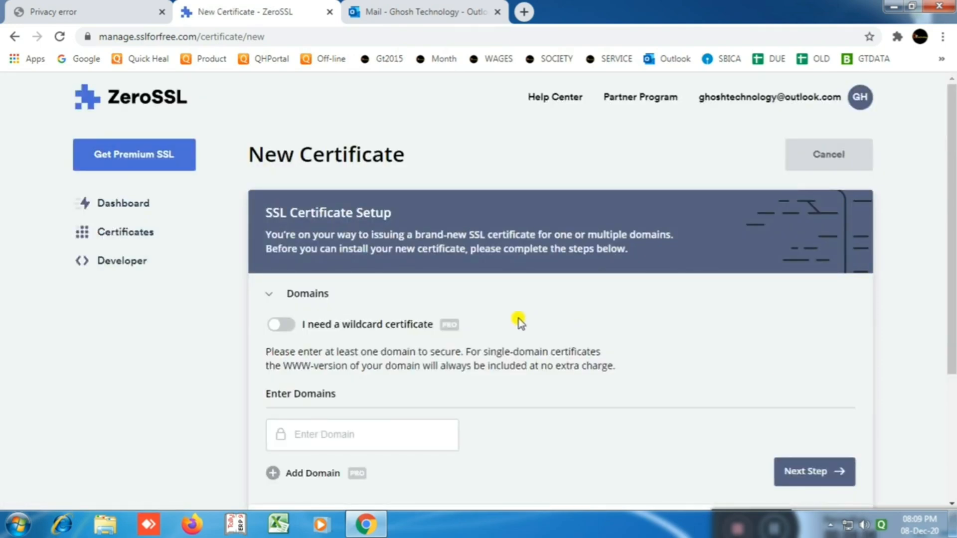
{"action": "scroll", "coordinate": [518, 318], "scroll_direction": "down", "scroll_amount": 3}
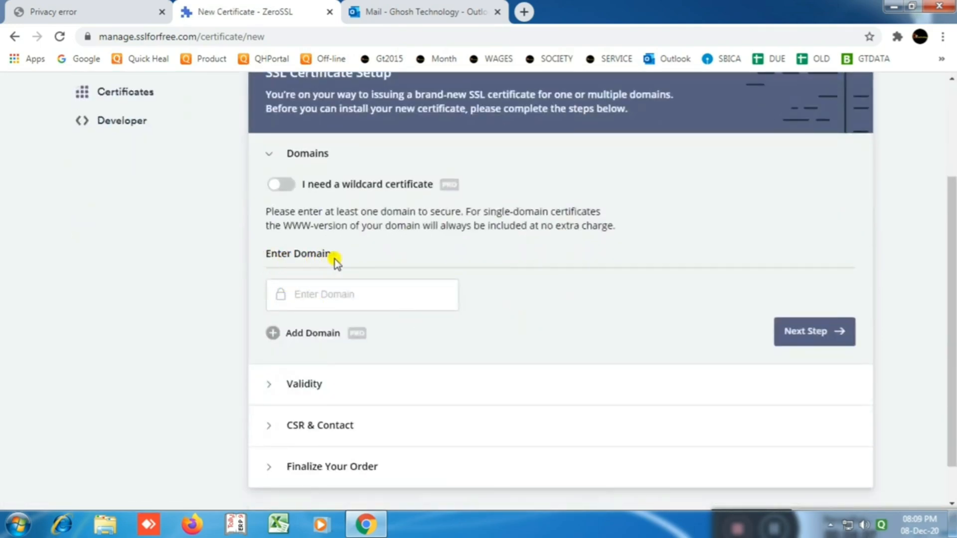
{"action": "left_click", "coordinate": [323, 294]}
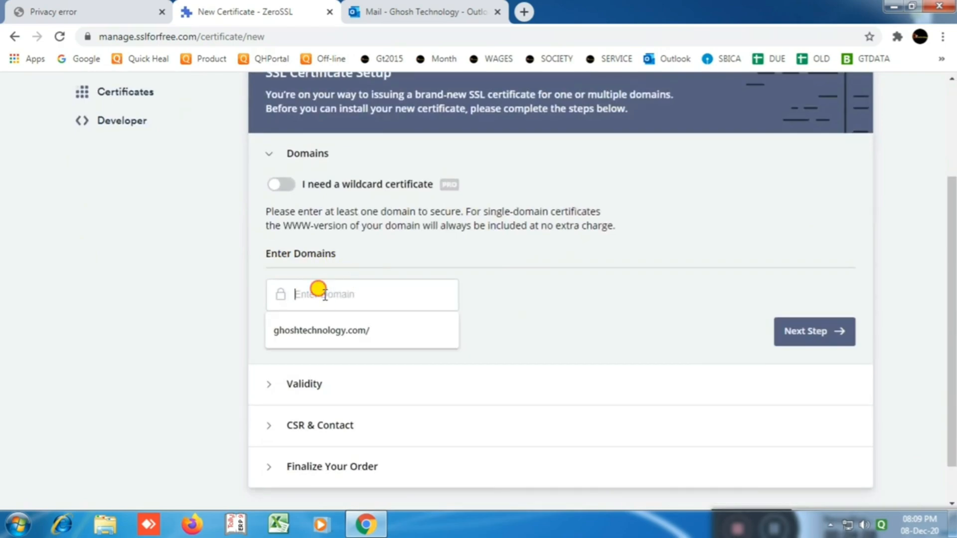
{"action": "left_click", "coordinate": [316, 333]}
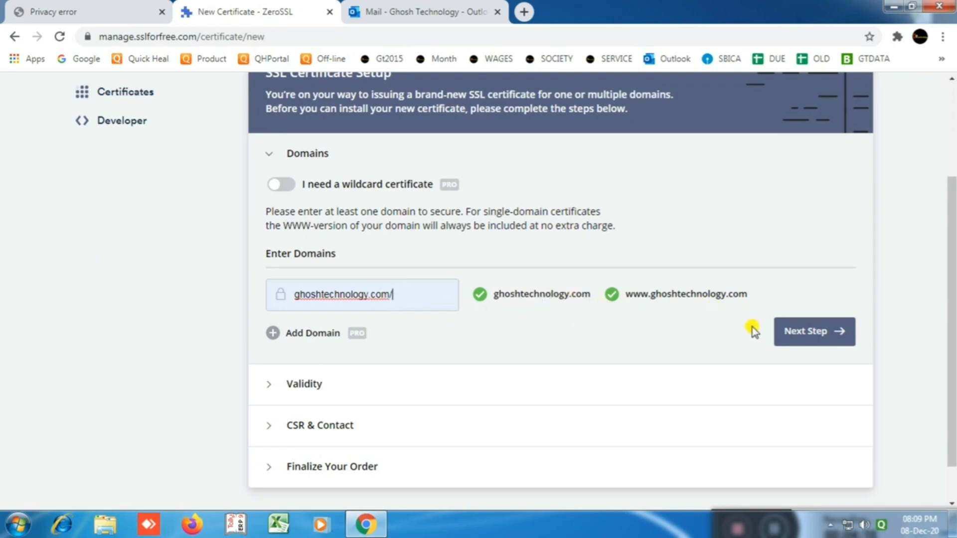
{"action": "left_click", "coordinate": [795, 332]}
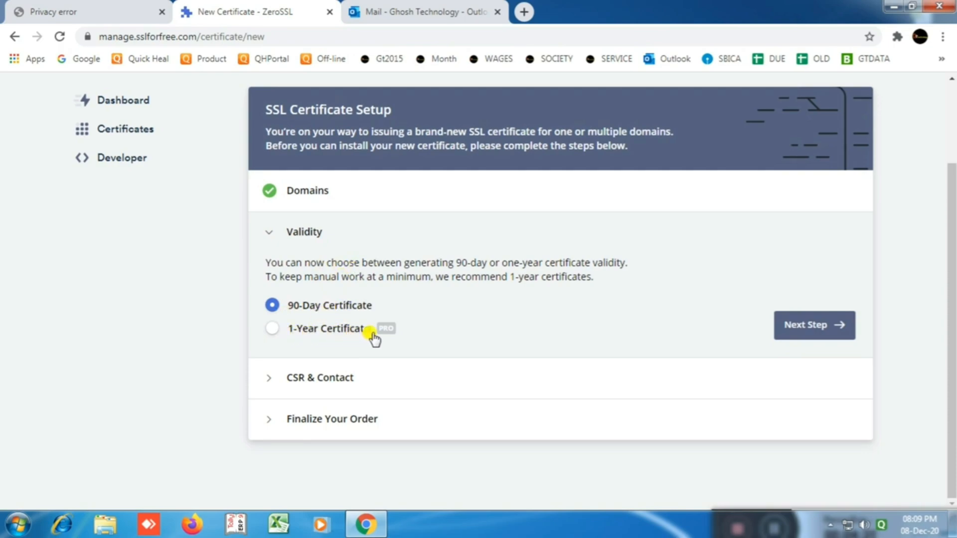
Step: Accept 90-day validity and the auto-generated CSR, keep the Free plan, and create the certificate
{"action": "mouse_move", "coordinate": [388, 329]}
{"action": "left_click", "coordinate": [785, 329]}
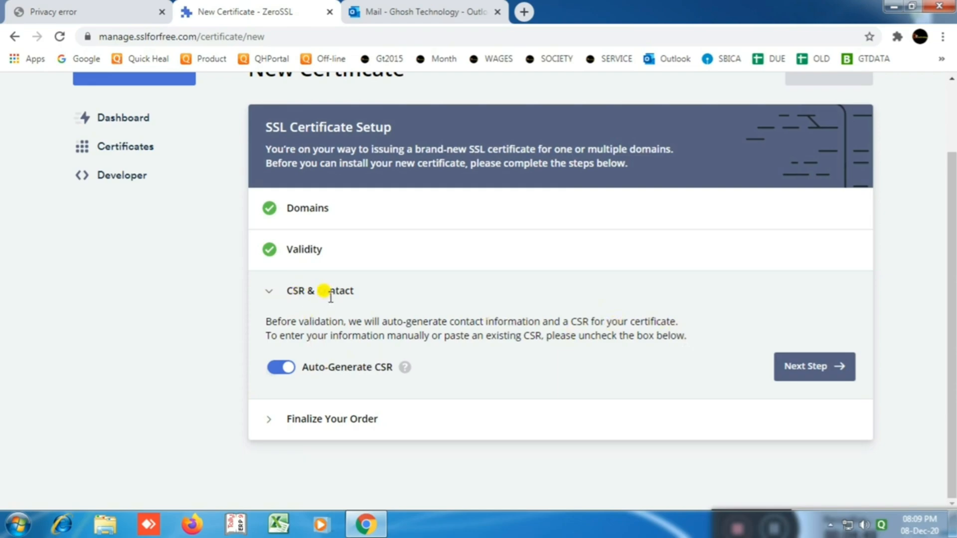
{"action": "left_click", "coordinate": [795, 372]}
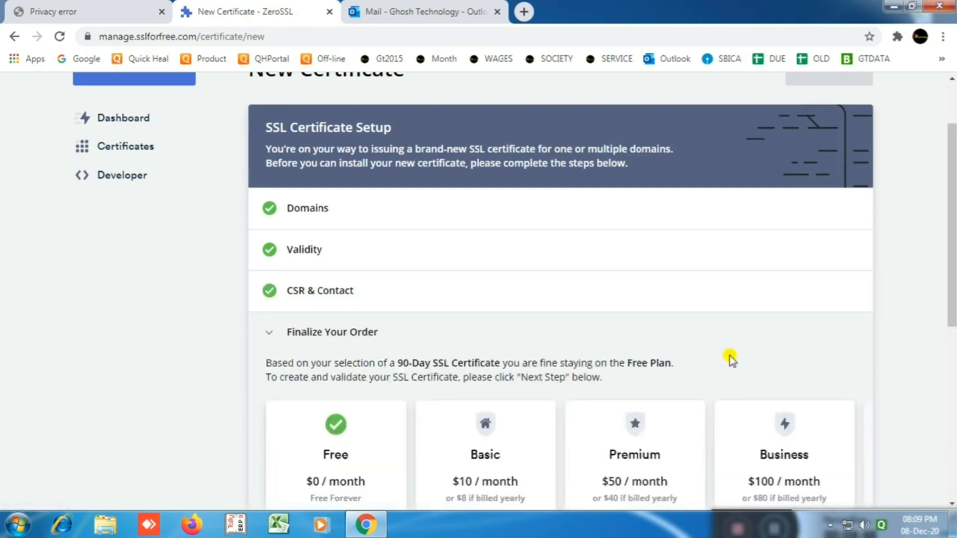
{"action": "scroll", "coordinate": [727, 357], "scroll_direction": "down", "scroll_amount": 3}
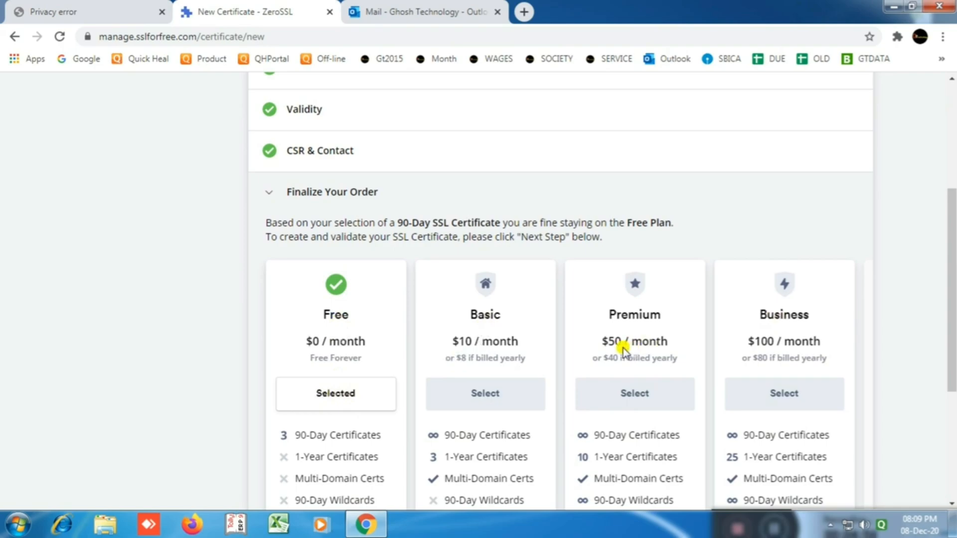
{"action": "scroll", "coordinate": [371, 344], "scroll_direction": "down", "scroll_amount": 3}
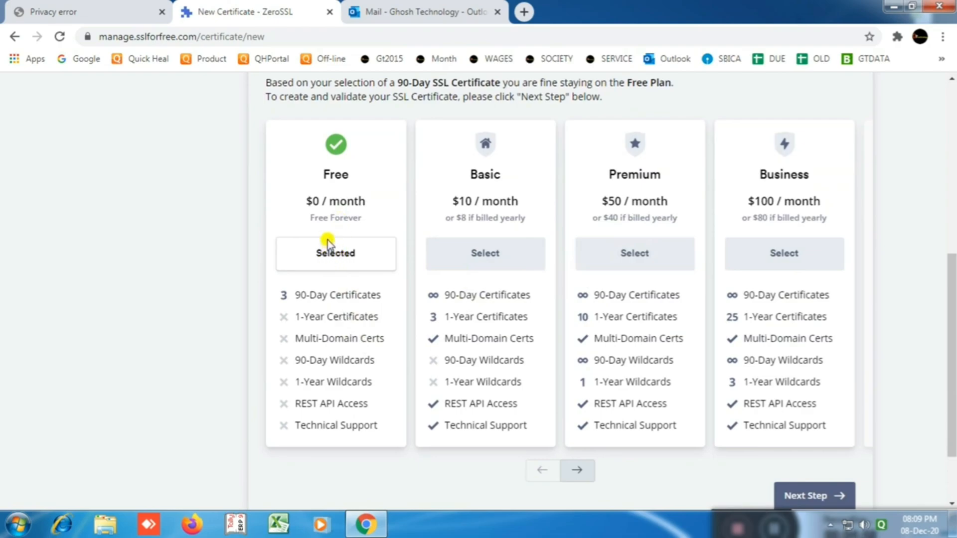
{"action": "scroll", "coordinate": [666, 395], "scroll_direction": "down", "scroll_amount": 2}
{"action": "left_click", "coordinate": [802, 430]}
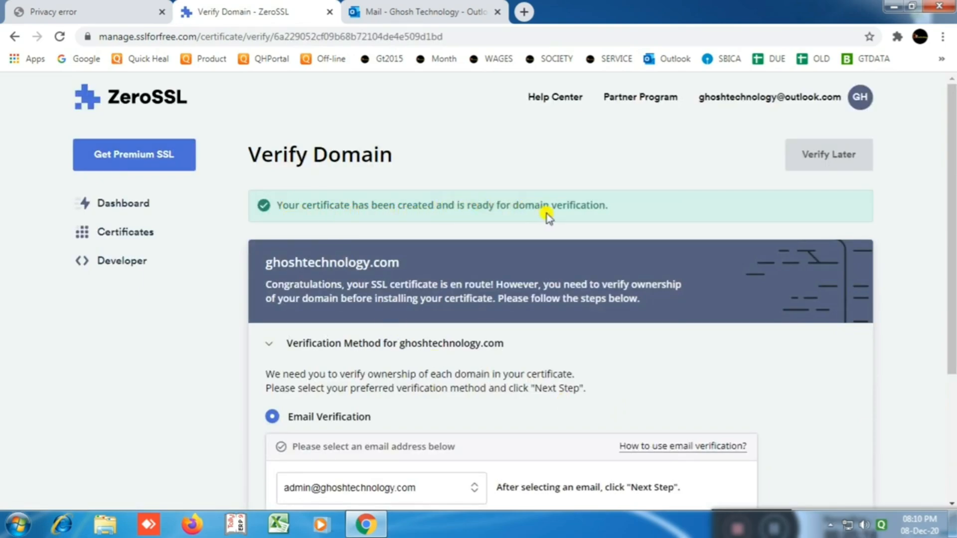
Step: Select HTTP File Upload as the domain verification method for ghoshtechnology.com
{"action": "scroll", "coordinate": [603, 229], "scroll_direction": "down", "scroll_amount": 1}
{"action": "scroll", "coordinate": [606, 237], "scroll_direction": "down", "scroll_amount": 1}
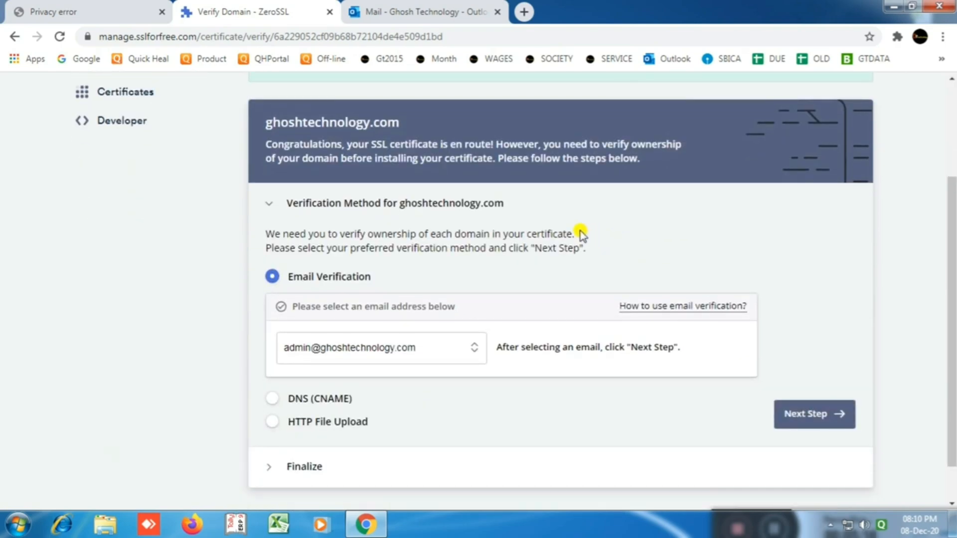
{"action": "scroll", "coordinate": [578, 233], "scroll_direction": "down", "scroll_amount": 1}
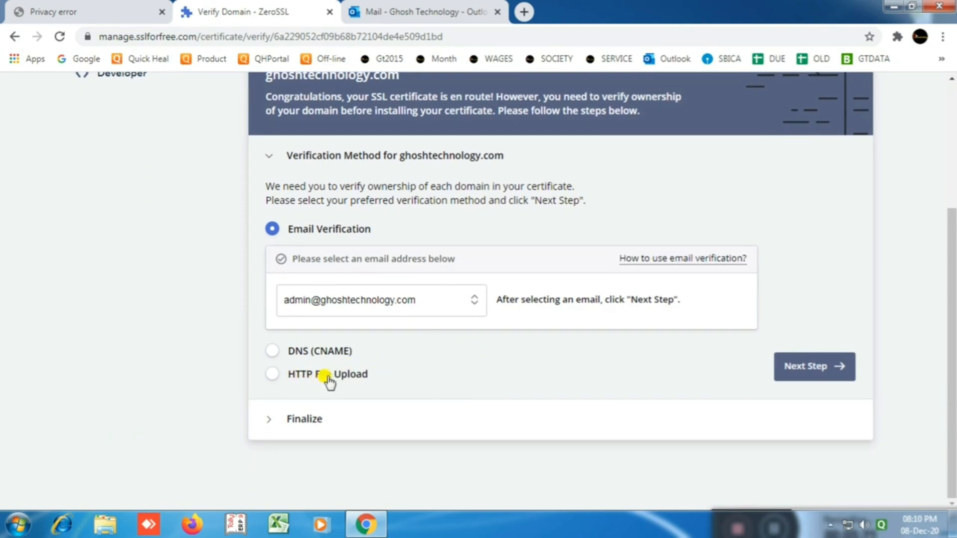
{"action": "left_click", "coordinate": [272, 374]}
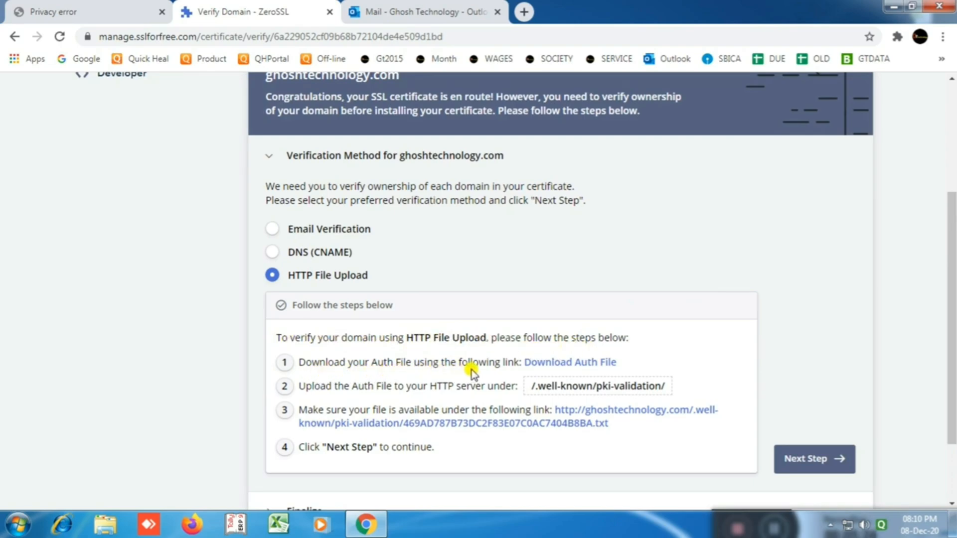
Step: Save the auth file 469AD787B73DC2F83E07C0AC7404B8BA.txt to Downloads and open a blank tab
{"action": "left_click", "coordinate": [549, 368]}
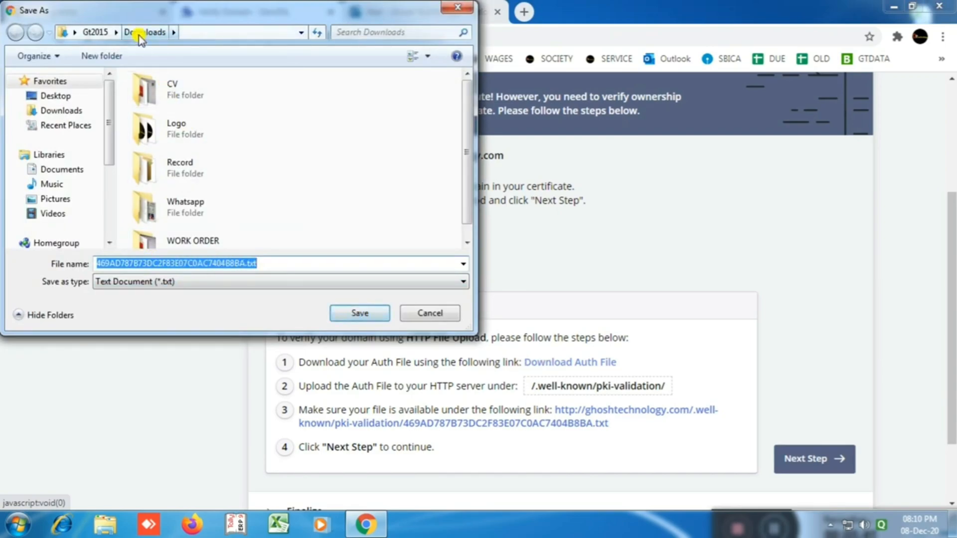
{"action": "left_click", "coordinate": [363, 314]}
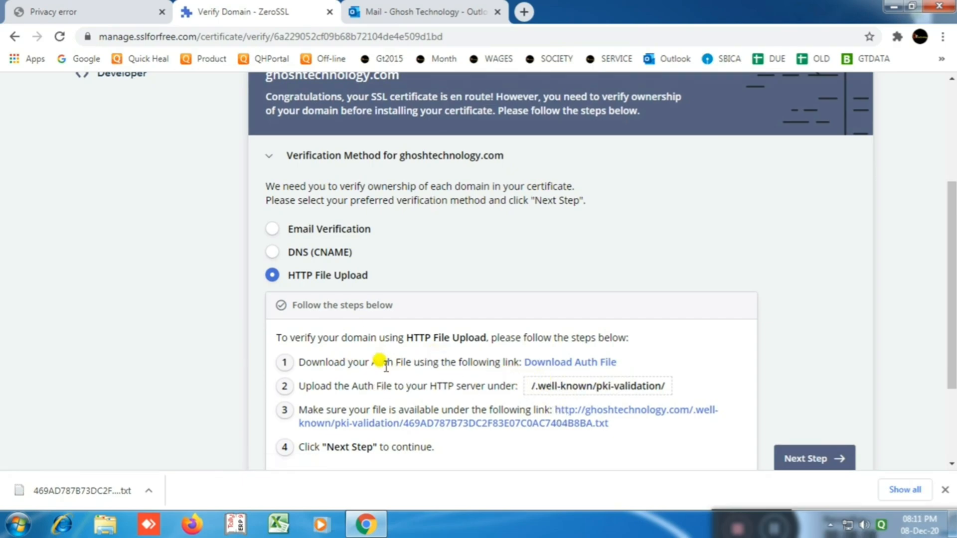
{"action": "left_click", "coordinate": [523, 12]}
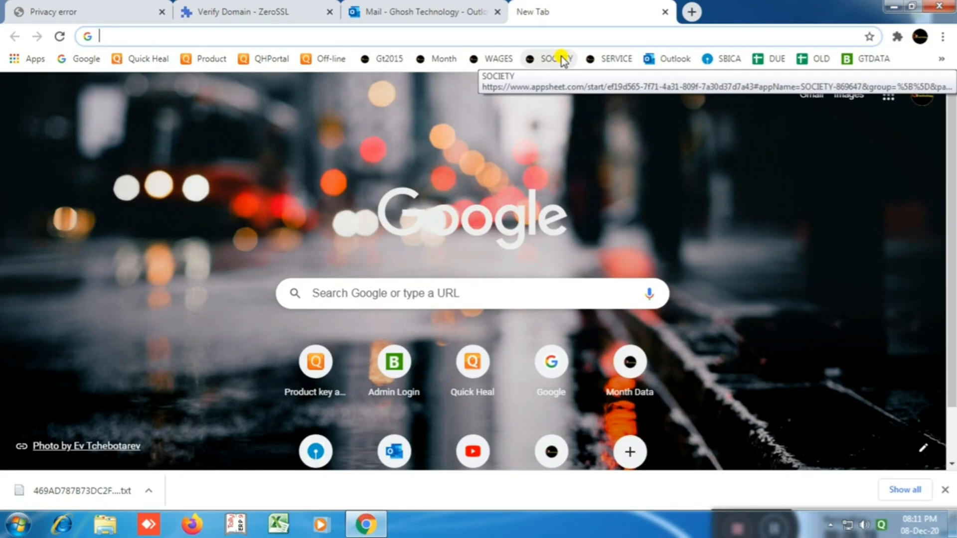
Step: Go to ghoshtechnology.com/cpanel, which lands on the secureserver.net:2083 privacy warning
{"action": "type", "text": "gh"}
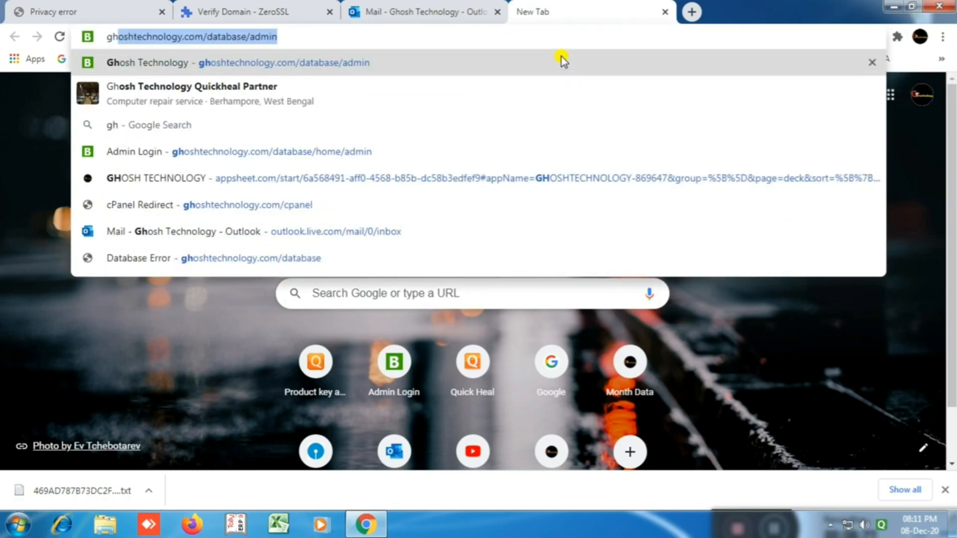
{"action": "key", "text": "Right"}
{"action": "key", "text": "BackSpace"}
{"action": "key", "text": "BackSpace"}
{"action": "key", "text": "BackSpace"}
{"action": "key", "text": "BackSpace"}
{"action": "key", "text": "BackSpace"}
{"action": "key", "text": "BackSpace"}
{"action": "key", "text": "BackSpace"}
{"action": "key", "text": "BackSpace"}
{"action": "key", "text": "BackSpace"}
{"action": "key", "text": "BackSpace"}
{"action": "key", "text": "BackSpace"}
{"action": "key", "text": "BackSpace"}
{"action": "key", "text": "BackSpace"}
{"action": "key", "text": "BackSpace"}
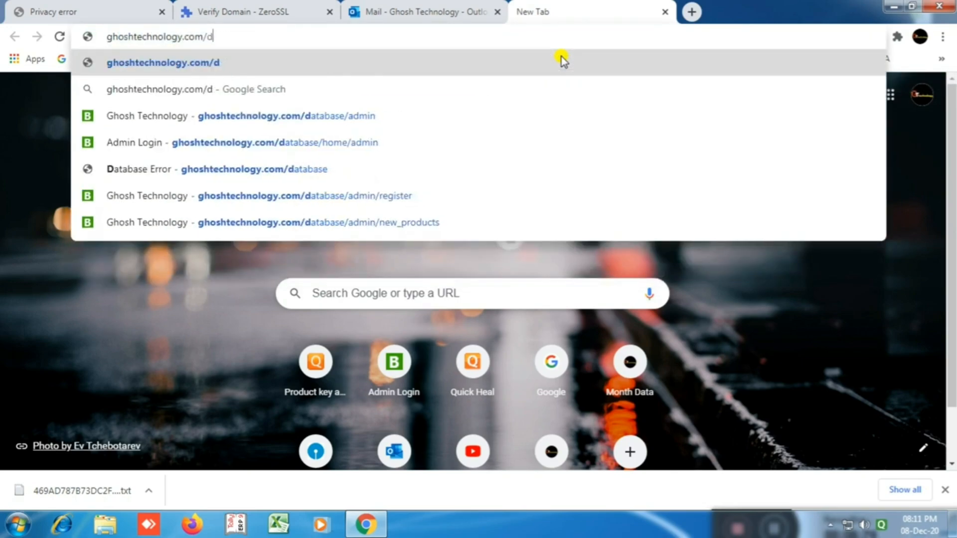
{"action": "type", "text": "c"}
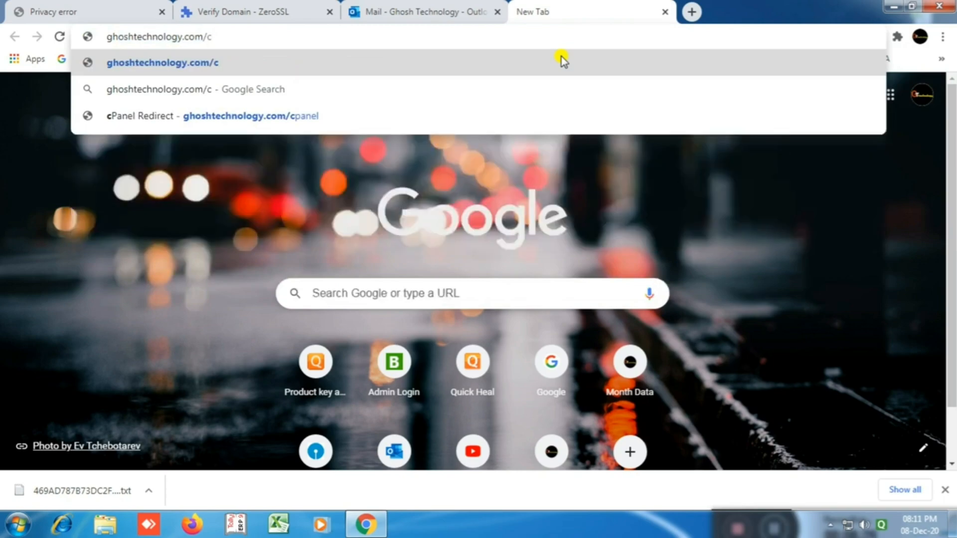
{"action": "type", "text": "panel"}
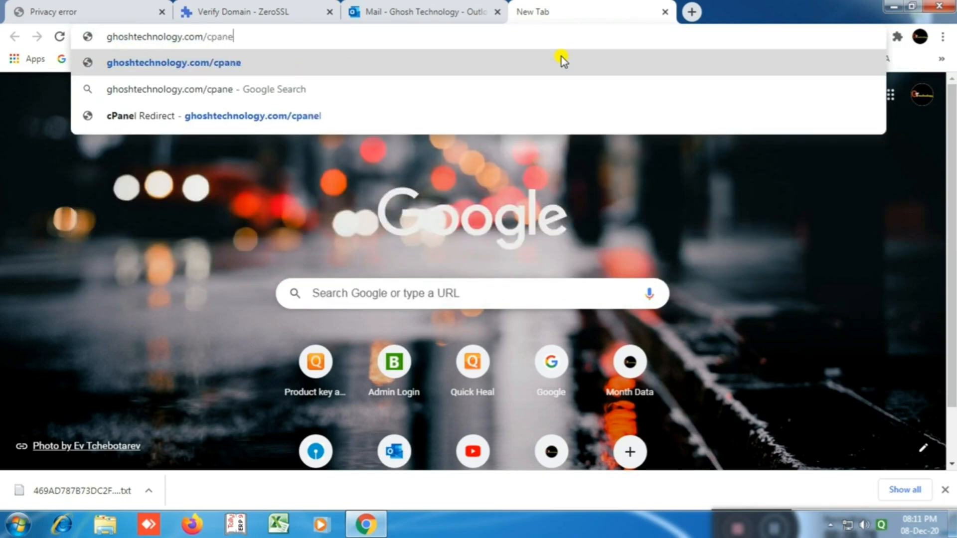
{"action": "key", "text": "Return"}
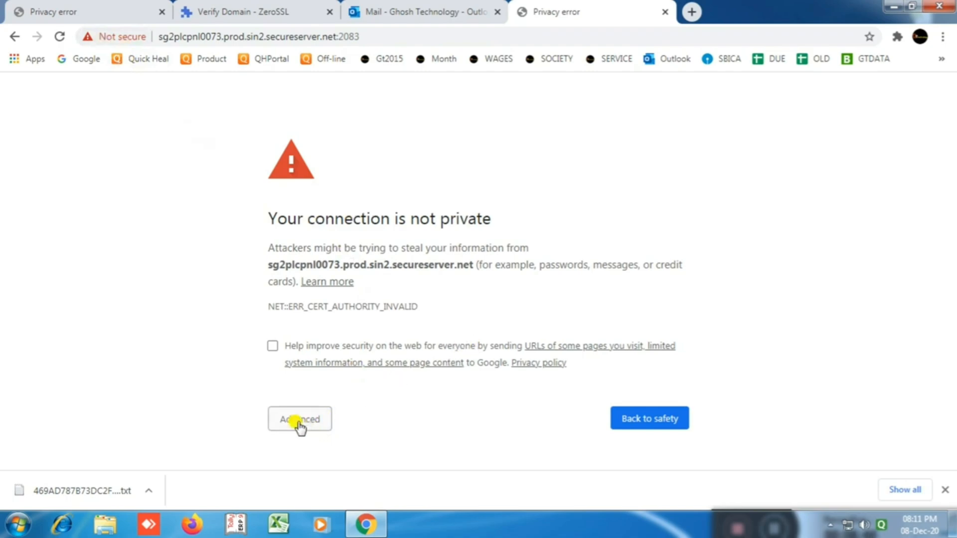
Step: Bypass the browser's security warning and continue to the cPanel server
{"action": "left_click", "coordinate": [323, 419]}
{"action": "scroll", "coordinate": [349, 399], "scroll_direction": "down", "scroll_amount": 2}
{"action": "left_click", "coordinate": [388, 428]}
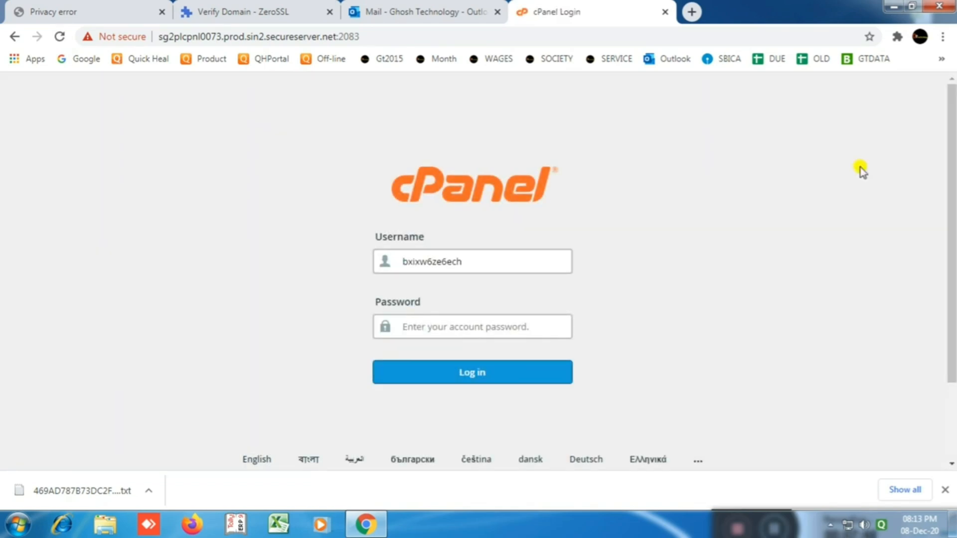
Step: Log in to cPanel with the account credentials, re-entering the password after an invalid-login error
{"action": "type", "text": "•"}
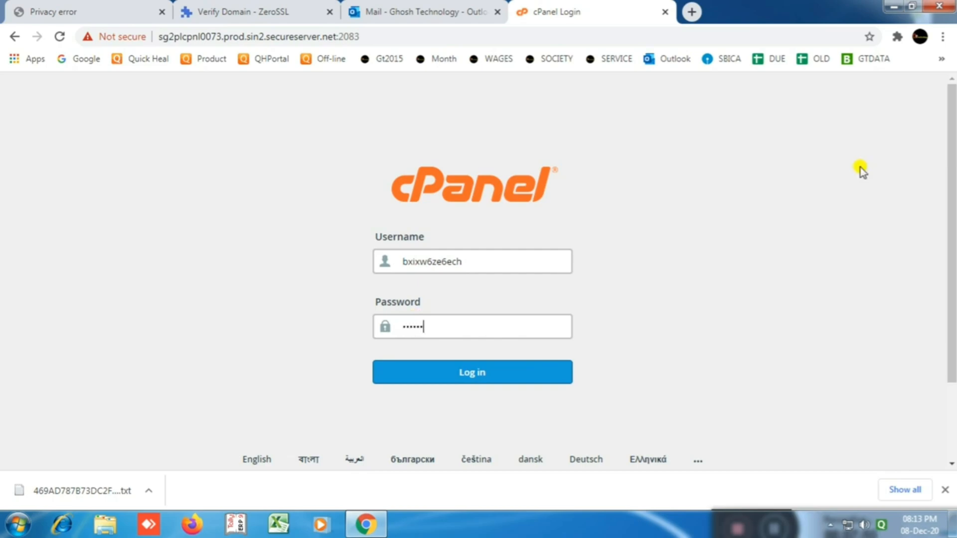
{"action": "left_click", "coordinate": [471, 374]}
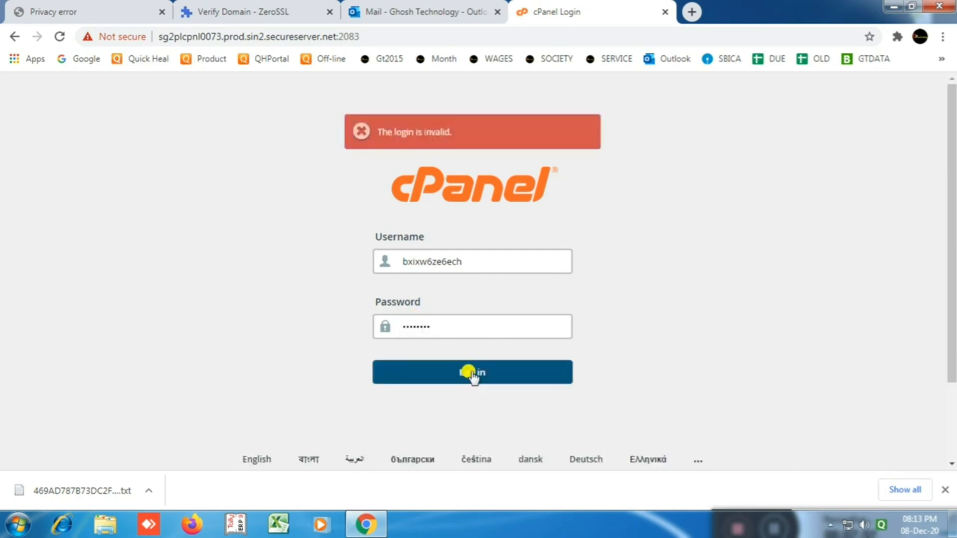
{"action": "left_click", "coordinate": [405, 261]}
{"action": "left_click_drag", "start_coordinate": [448, 326], "coordinate": [375, 326]}
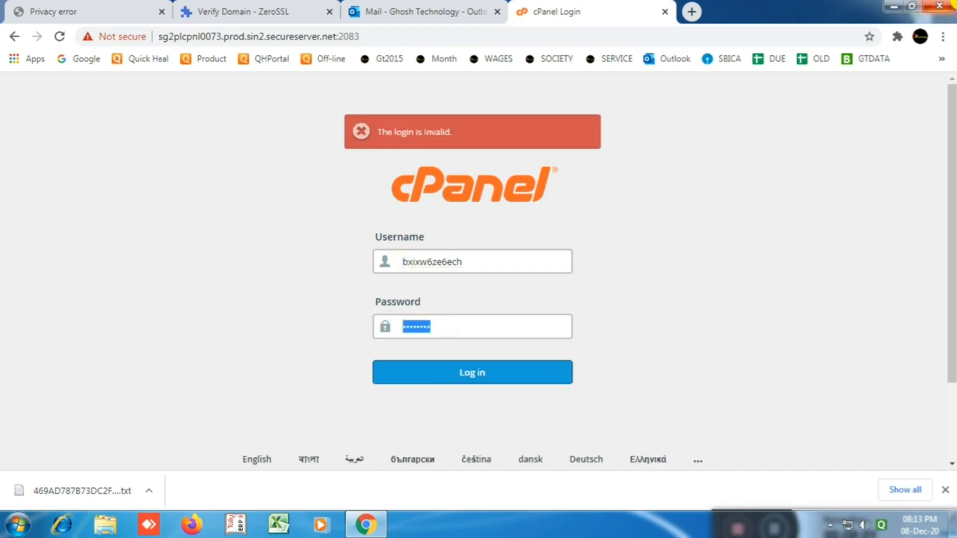
{"action": "type", "text": "•"}
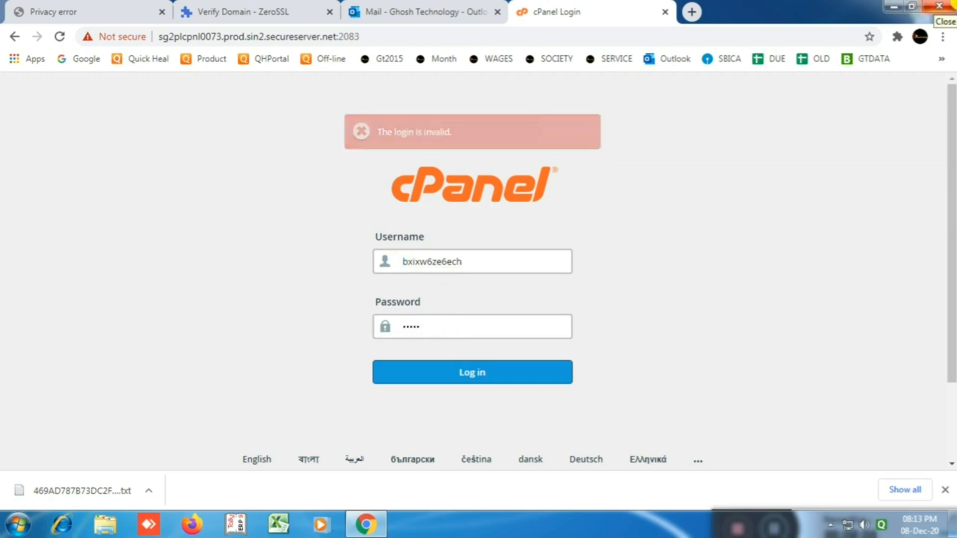
{"action": "key", "text": "BackSpace"}
{"action": "key", "text": "BackSpace"}
{"action": "key", "text": "BackSpace"}
{"action": "key", "text": "BackSpace"}
{"action": "key", "text": "BackSpace"}
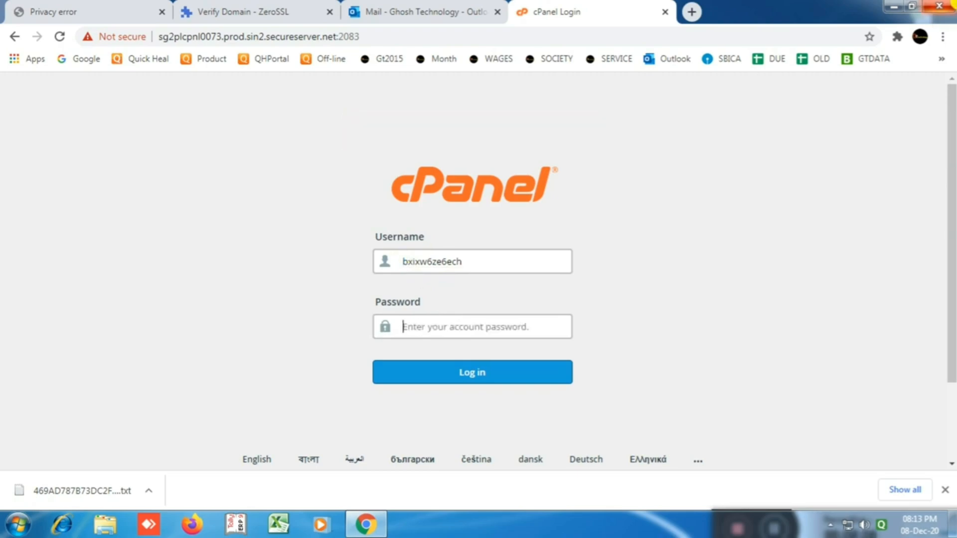
{"action": "type", "text": "•"}
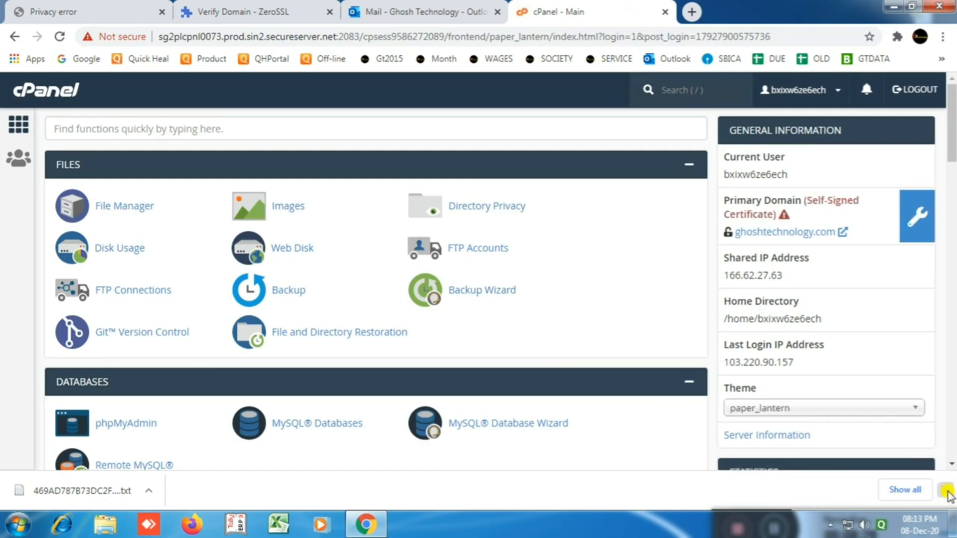
{"action": "left_click", "coordinate": [946, 492]}
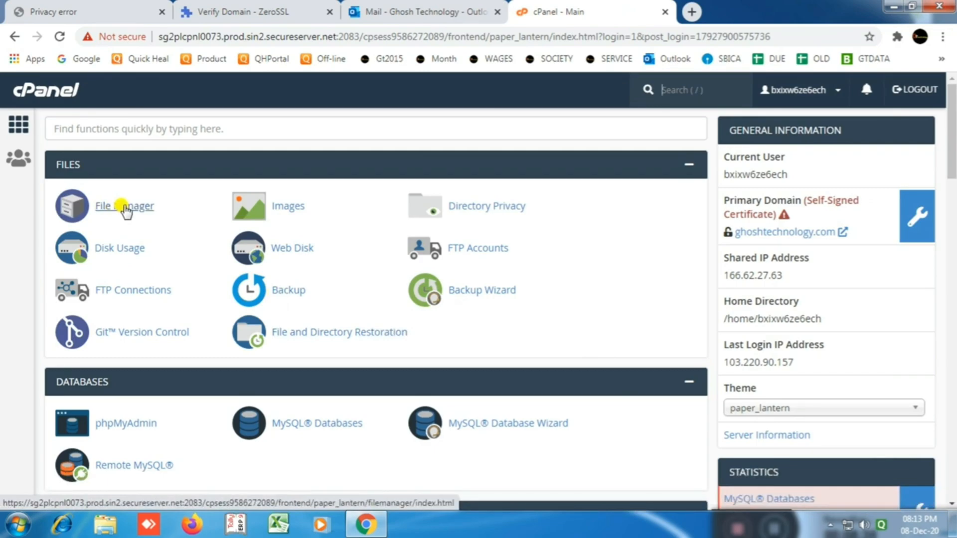
{"action": "left_click", "coordinate": [126, 209]}
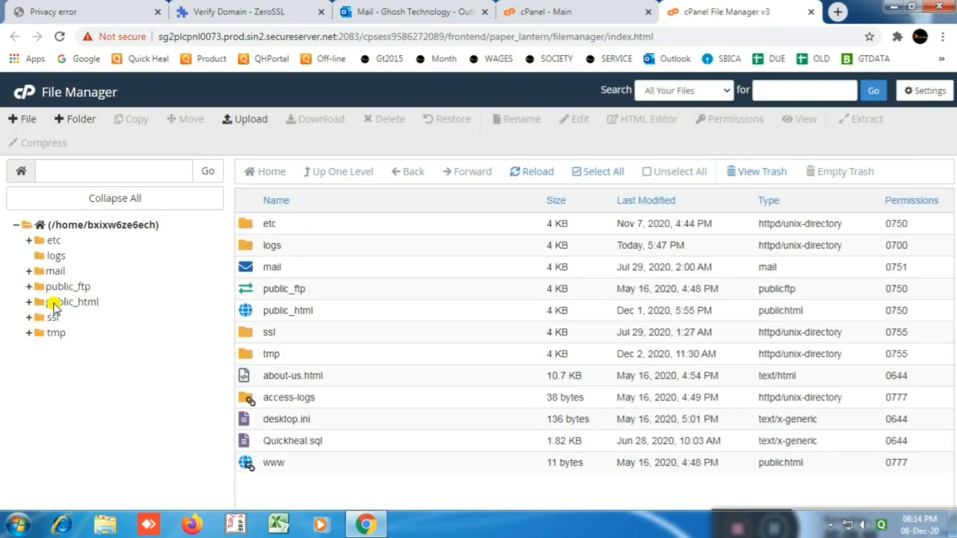
{"action": "left_click", "coordinate": [54, 303]}
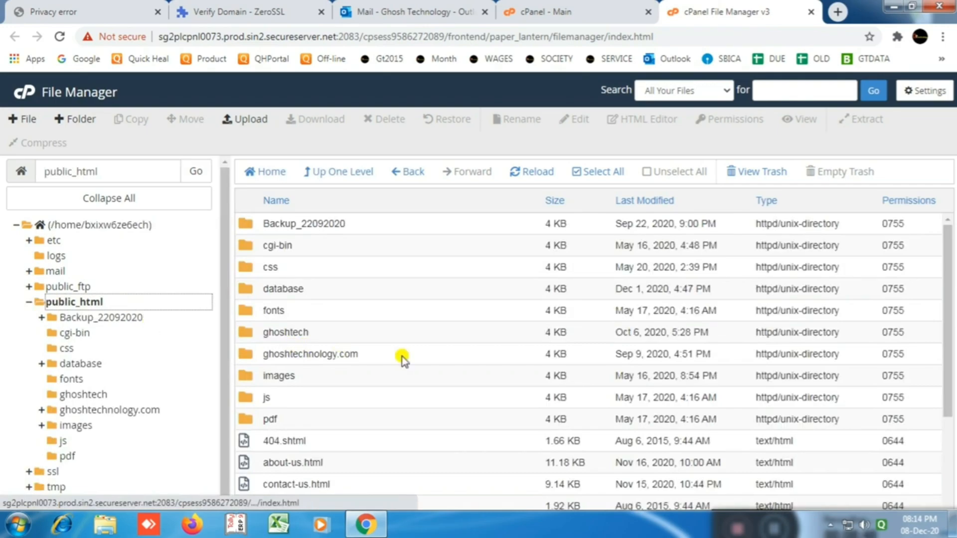
{"action": "left_click", "coordinate": [543, 14]}
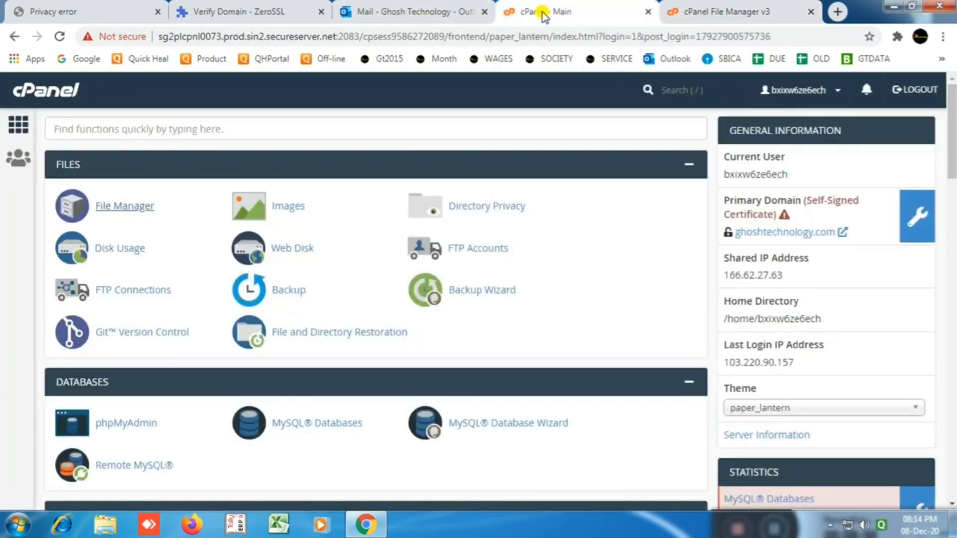
{"action": "left_click", "coordinate": [249, 12]}
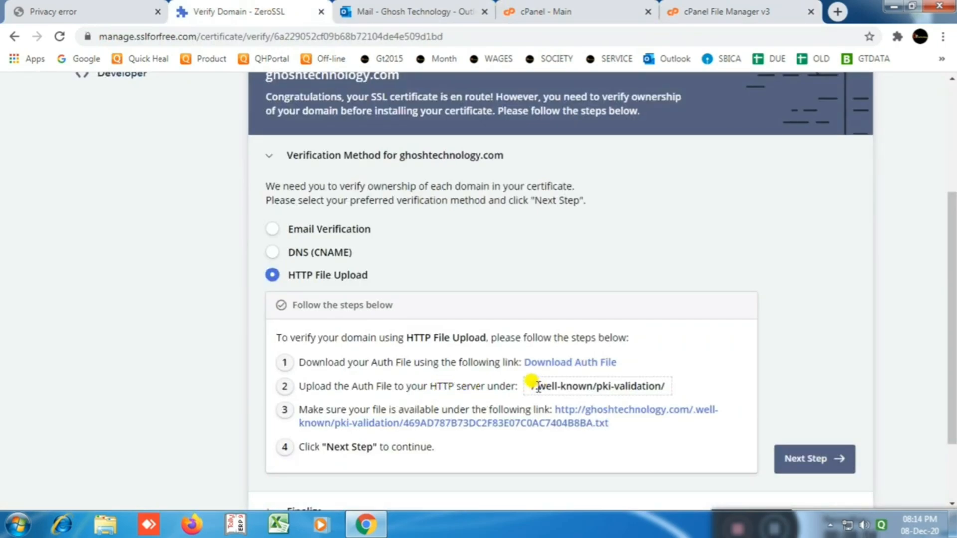
{"action": "left_click_drag", "start_coordinate": [534, 387], "coordinate": [592, 385]}
{"action": "key", "text": "ctrl+c"}
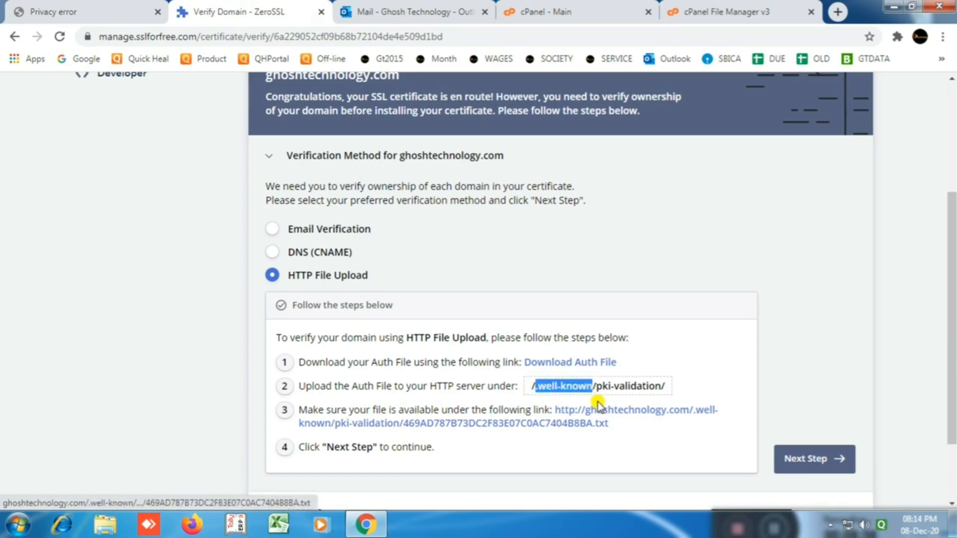
{"action": "left_click", "coordinate": [723, 11]}
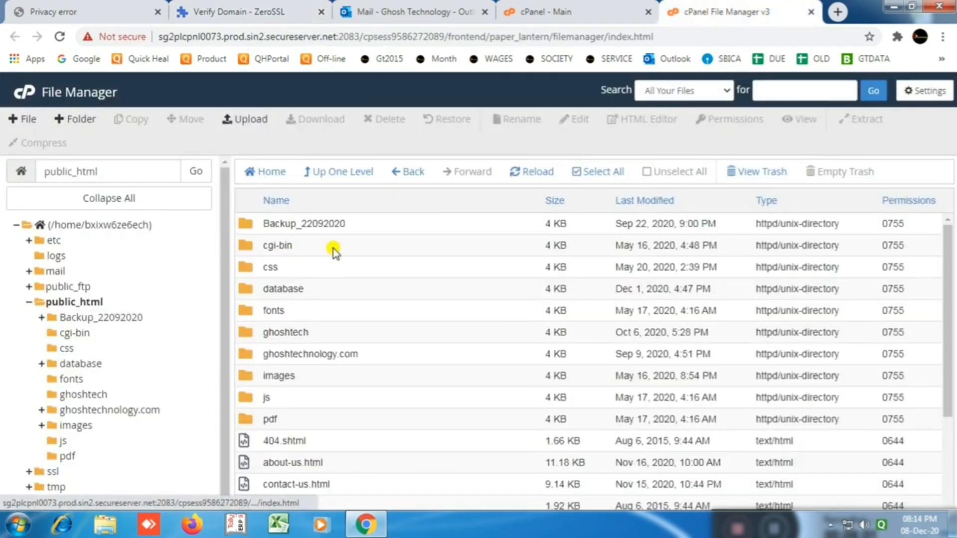
Step: Create a folder named .well-known in public_html
{"action": "left_click", "coordinate": [79, 120]}
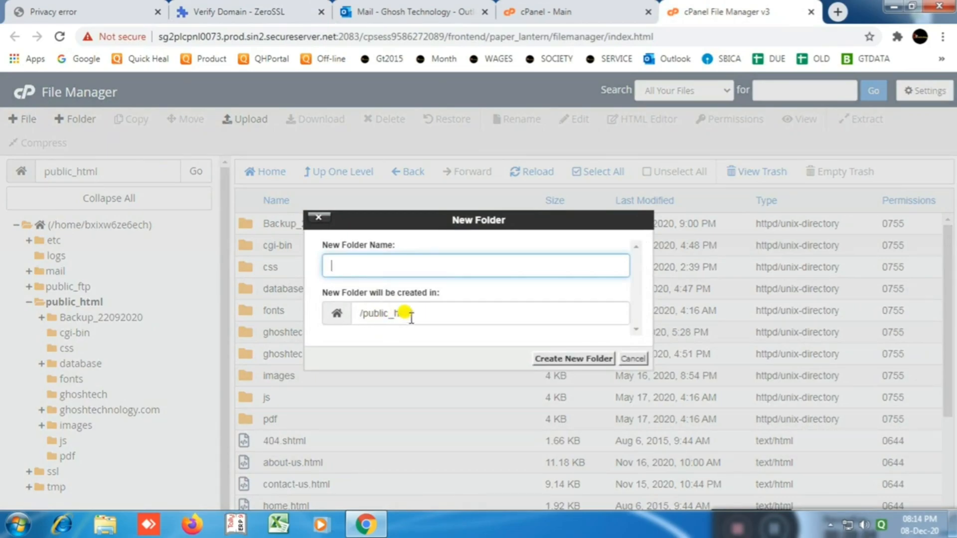
{"action": "key", "text": "ctrl+v"}
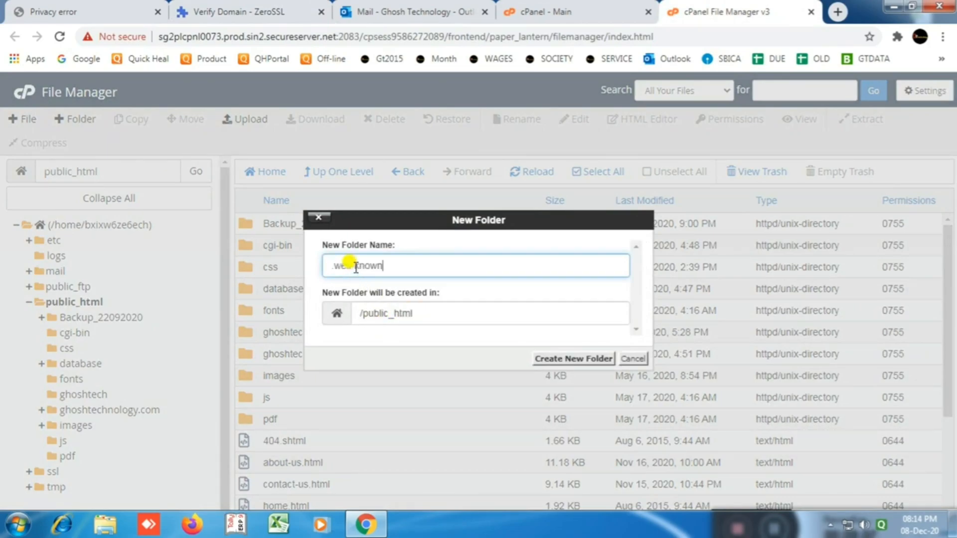
{"action": "left_click", "coordinate": [557, 364]}
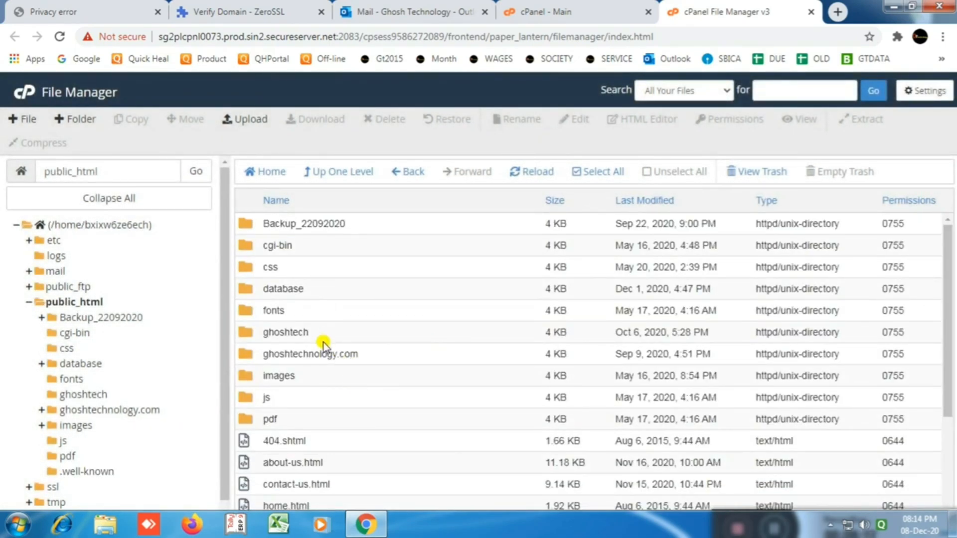
{"action": "scroll", "coordinate": [322, 343], "scroll_direction": "down", "scroll_amount": 3}
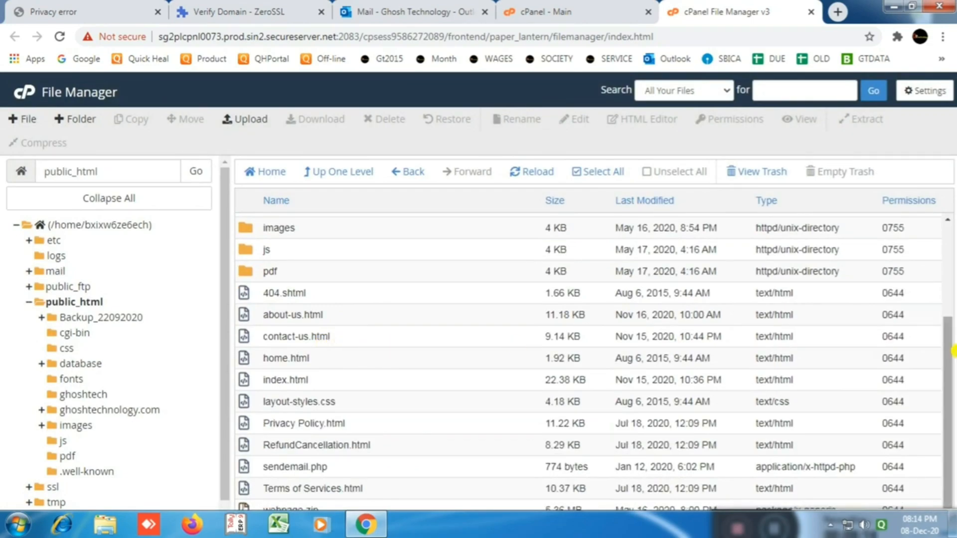
{"action": "left_click_drag", "start_coordinate": [947, 361], "coordinate": [946, 228]}
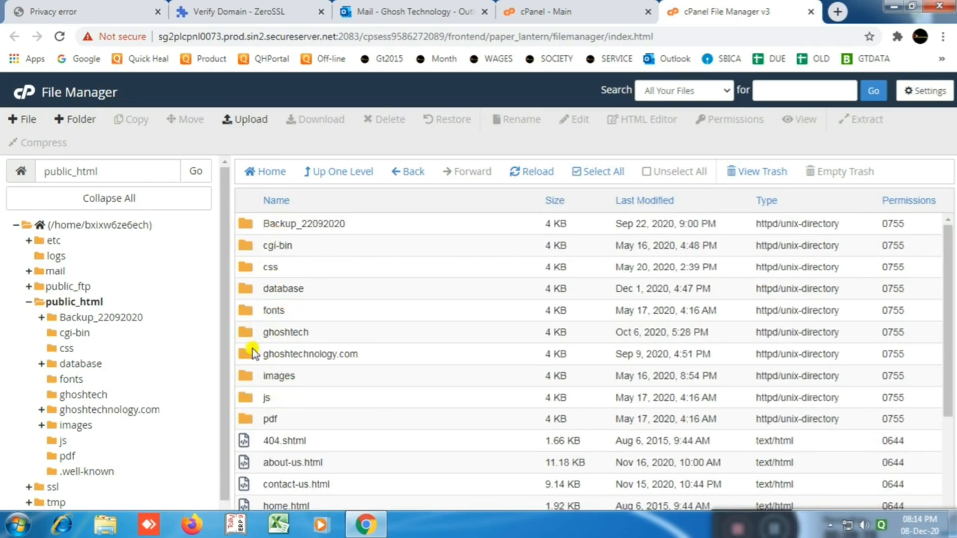
Step: Enable Show Hidden Files in File Manager settings, then open the .well-known folder
{"action": "left_click", "coordinate": [923, 95]}
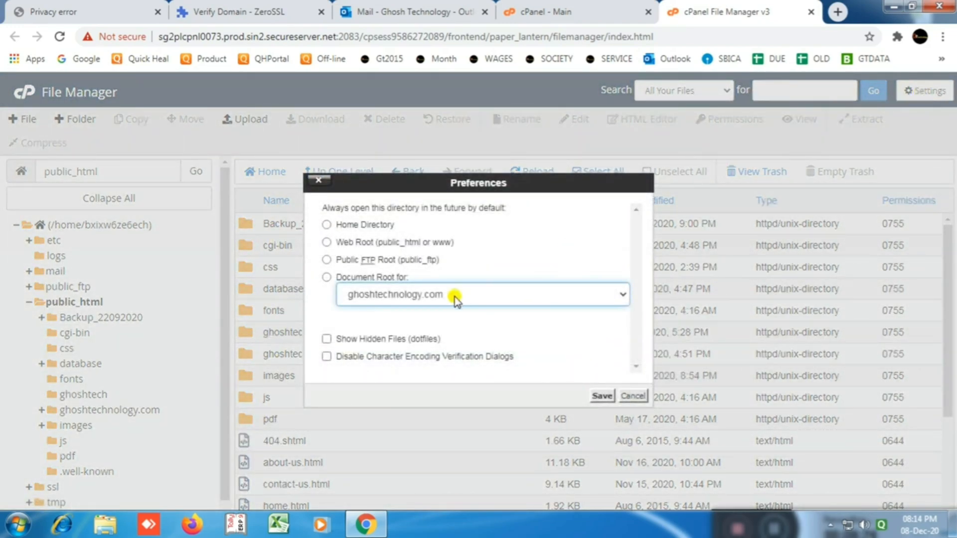
{"action": "left_click", "coordinate": [326, 339]}
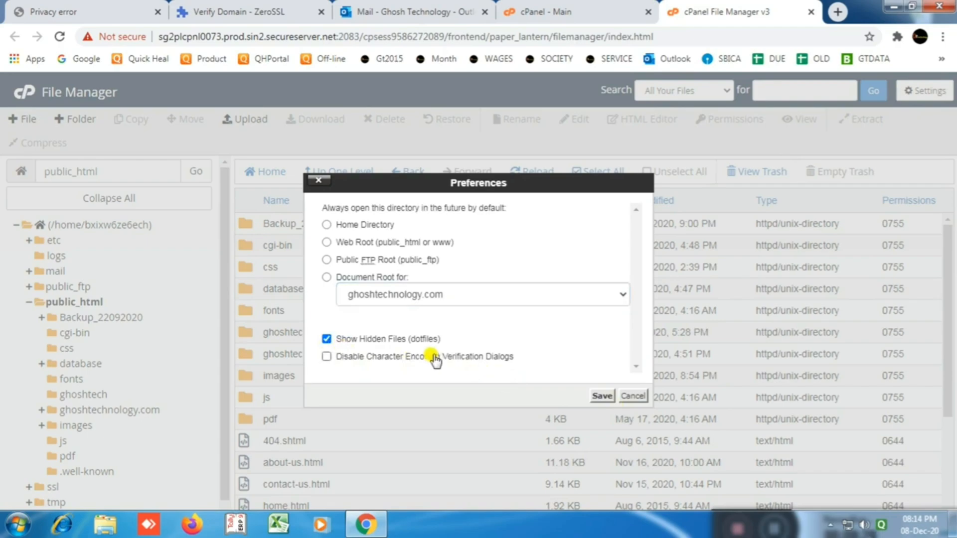
{"action": "left_click", "coordinate": [603, 397]}
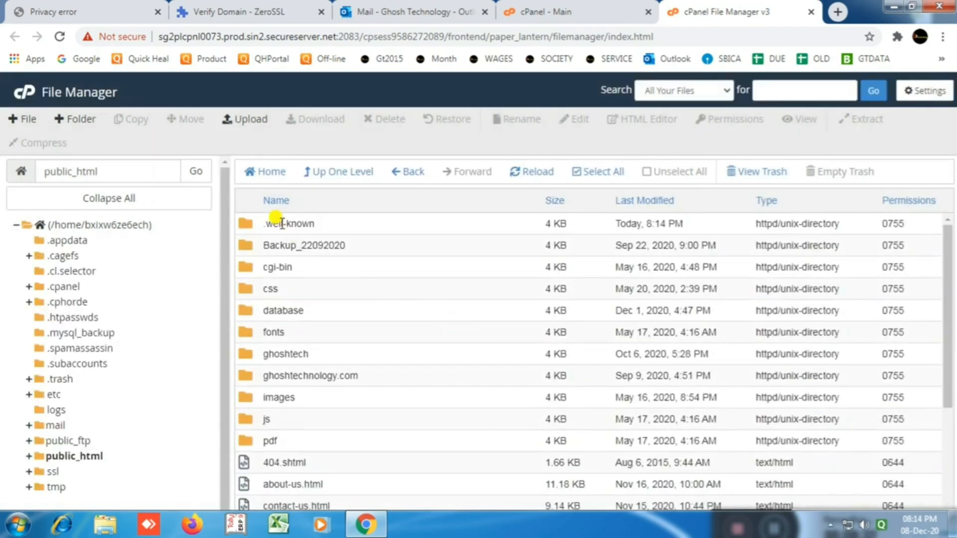
{"action": "double_click", "coordinate": [246, 228]}
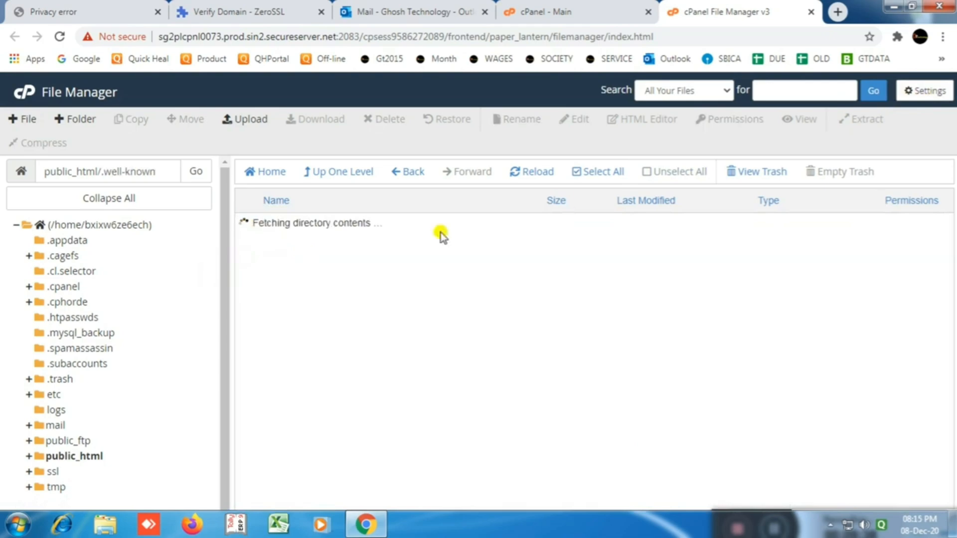
Step: Copy 'pki-validation' from ZeroSSL, create that folder inside .well-known, and open it
{"action": "left_click", "coordinate": [283, 13]}
{"action": "left_click_drag", "start_coordinate": [535, 386], "coordinate": [654, 383]}
{"action": "key", "text": "ctrl+c"}
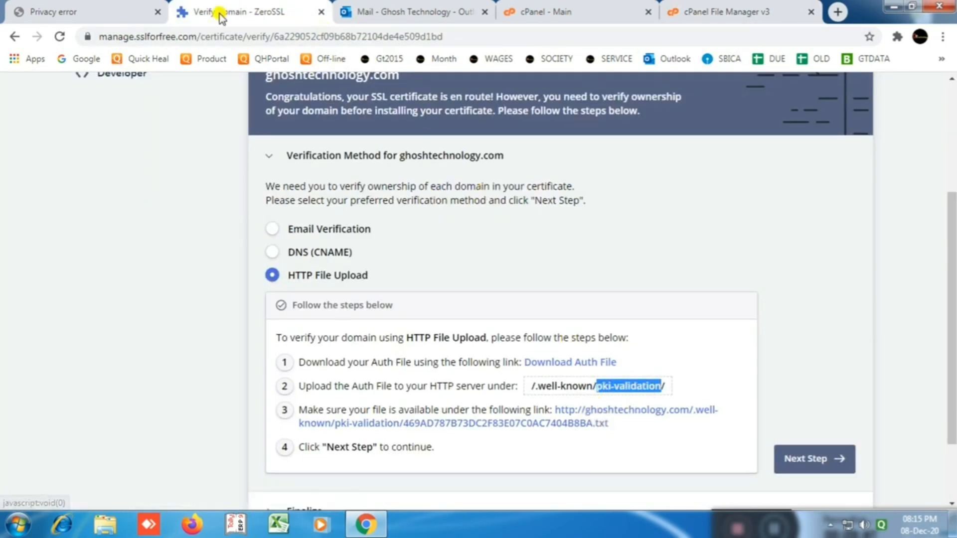
{"action": "left_click", "coordinate": [727, 13]}
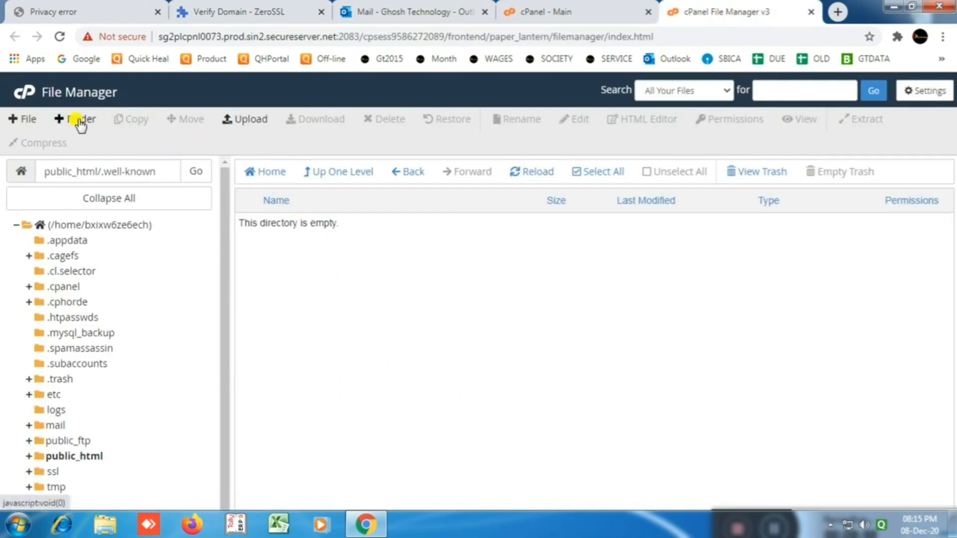
{"action": "left_click", "coordinate": [77, 121]}
{"action": "left_click", "coordinate": [366, 264]}
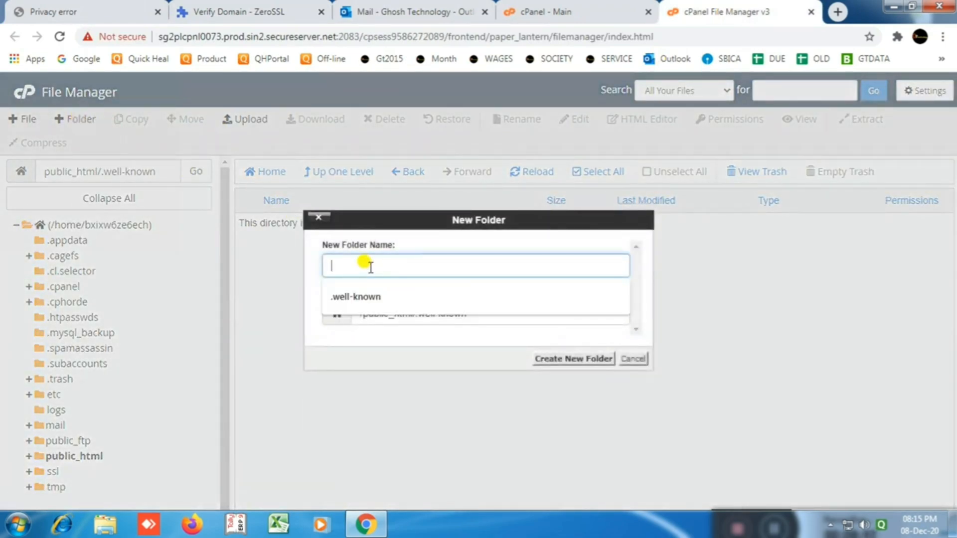
{"action": "key", "text": "ctrl+v"}
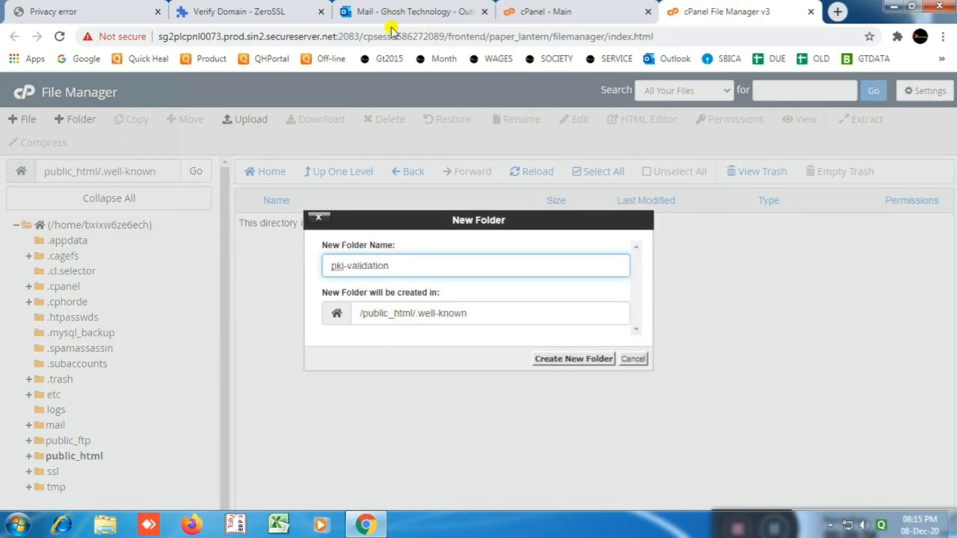
{"action": "left_click", "coordinate": [234, 12]}
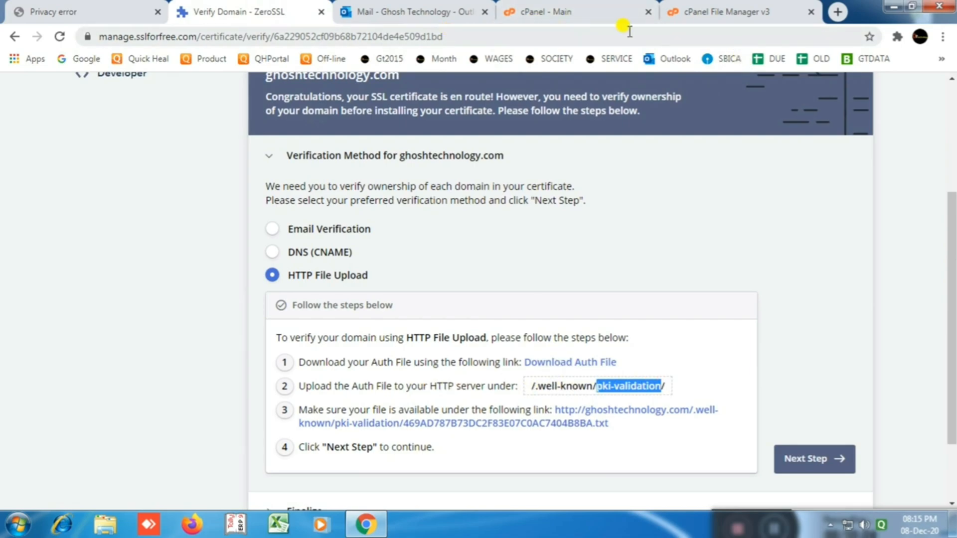
{"action": "left_click", "coordinate": [685, 14]}
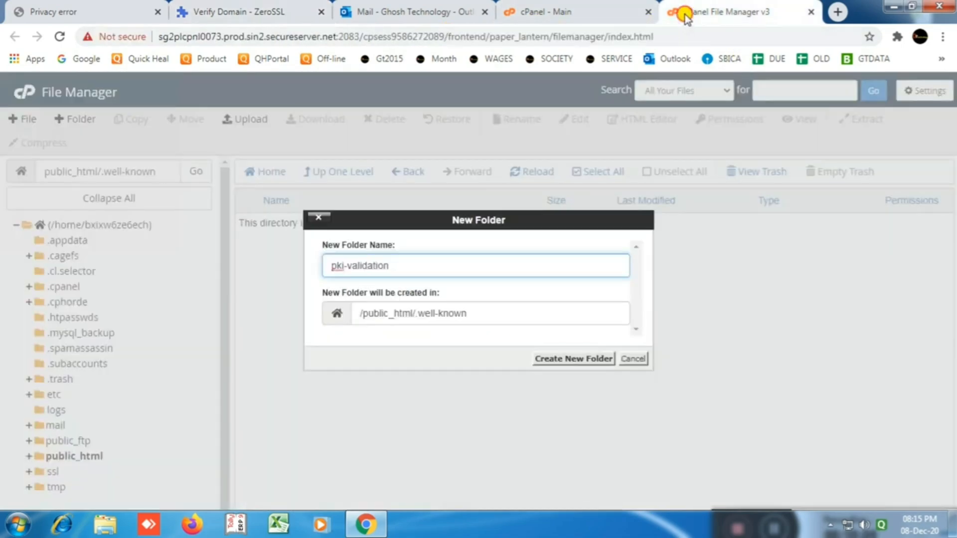
{"action": "left_click", "coordinate": [564, 360]}
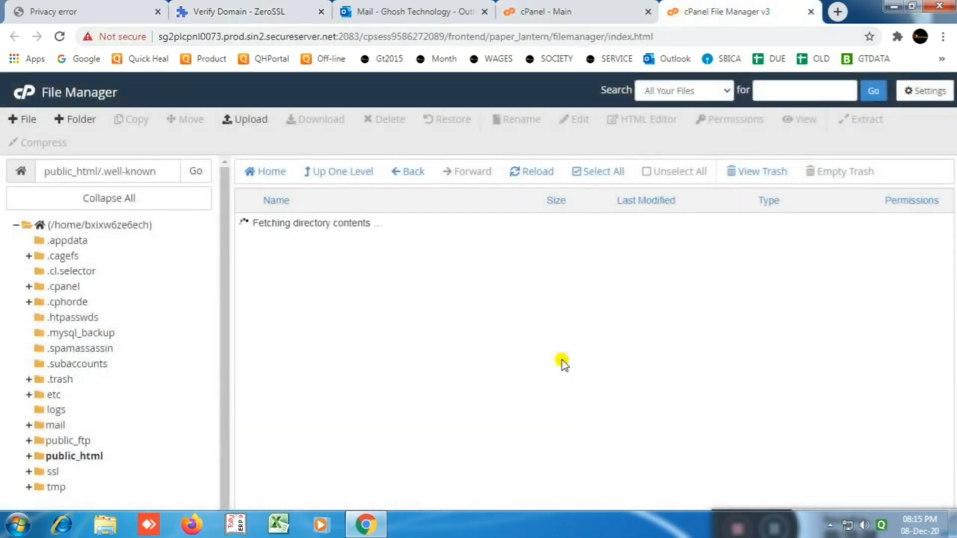
{"action": "double_click", "coordinate": [244, 228]}
{"action": "left_click", "coordinate": [252, 12]}
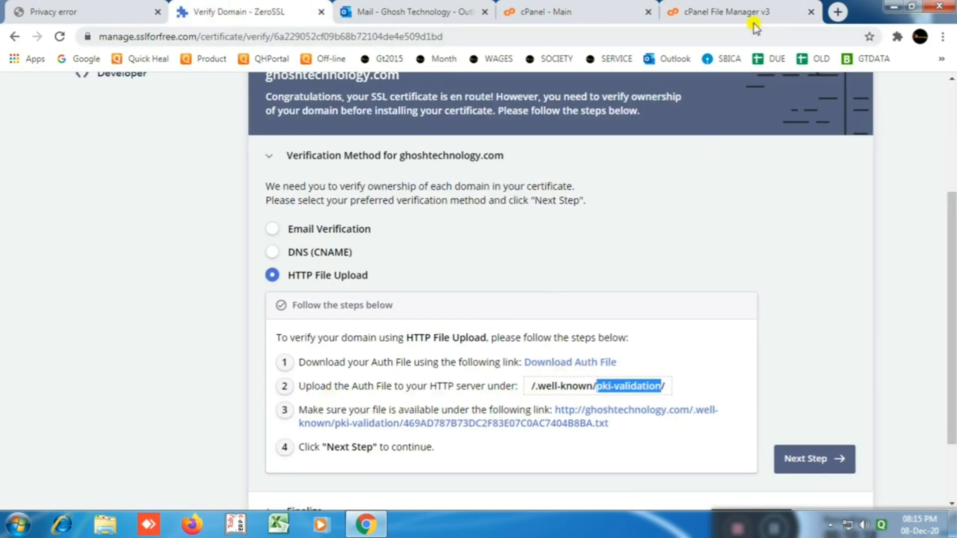
{"action": "left_click", "coordinate": [742, 13]}
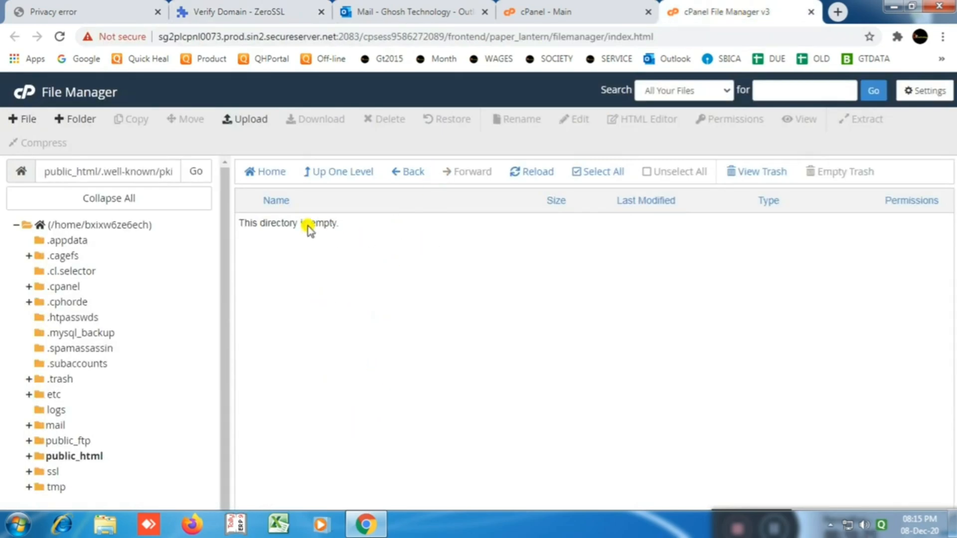
Step: Upload 469AD787B73DC2F83E07C0AC7404B8BA.txt from Downloads into the pki-validation folder
{"action": "left_click", "coordinate": [244, 118]}
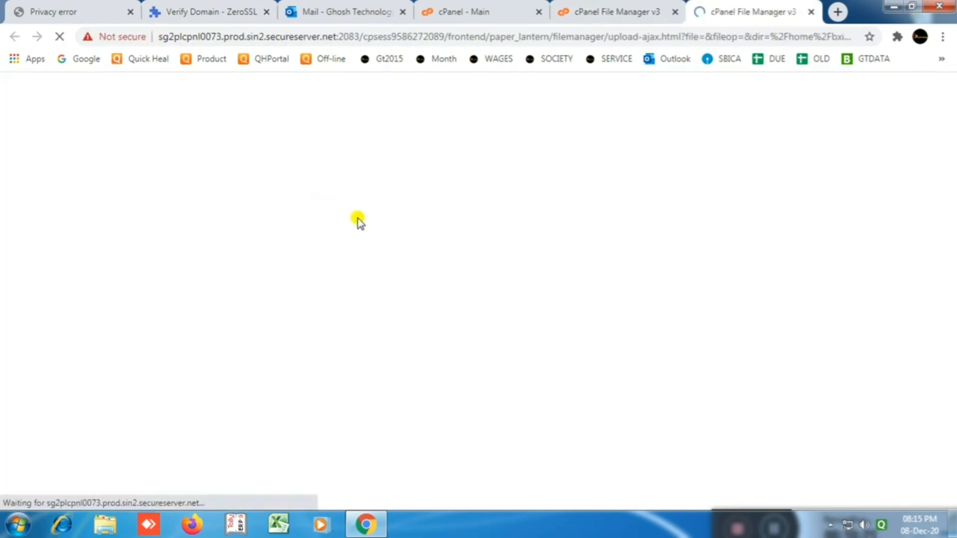
{"action": "left_click", "coordinate": [476, 317]}
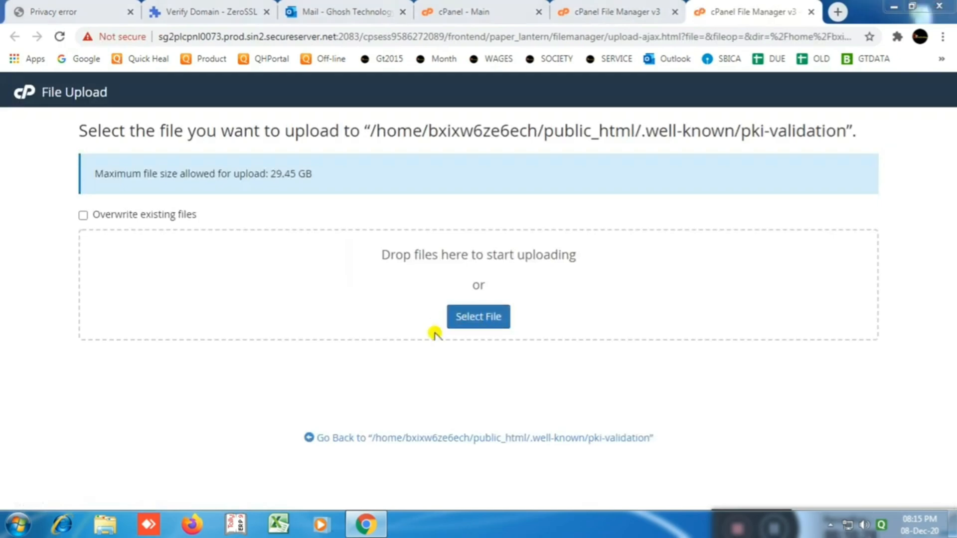
{"action": "left_click", "coordinate": [74, 110]}
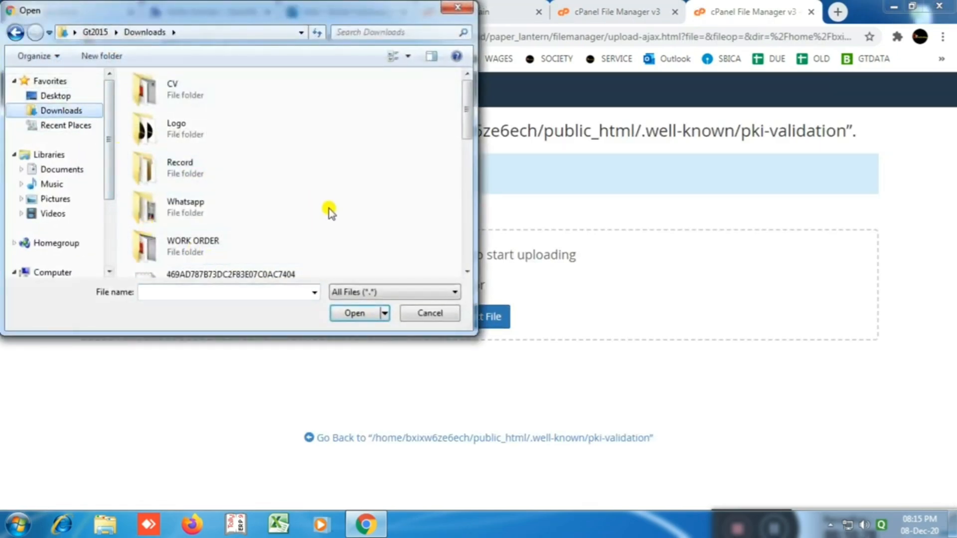
{"action": "left_click_drag", "start_coordinate": [472, 120], "coordinate": [463, 161]}
{"action": "left_click", "coordinate": [201, 109]}
{"action": "left_click", "coordinate": [372, 312]}
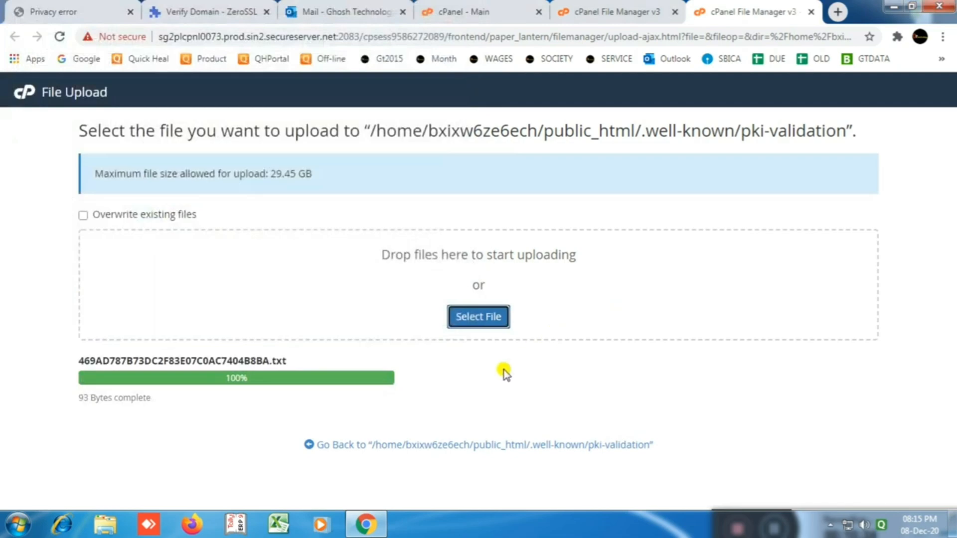
{"action": "left_click", "coordinate": [428, 446]}
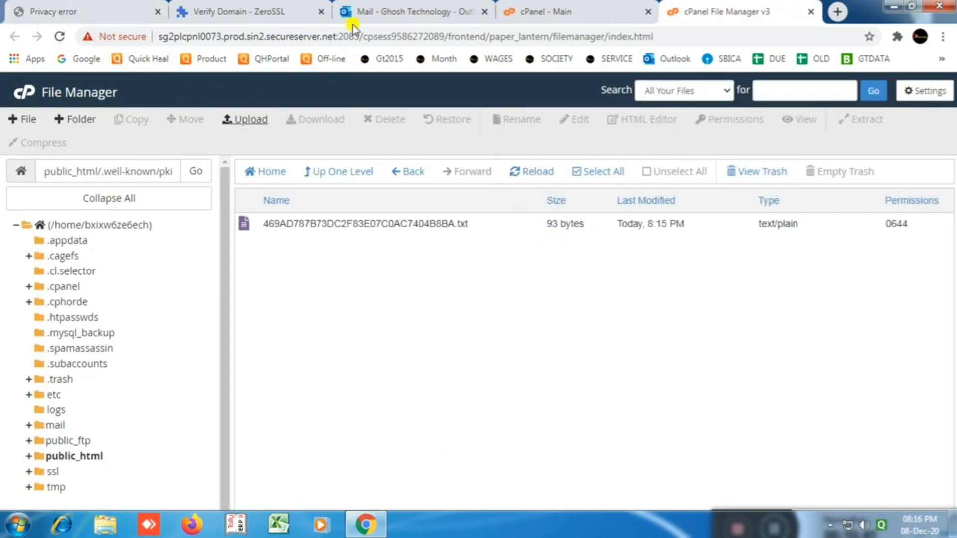
Step: Return to the ZeroSSL Verify Domain tab for ghoshtechnology.com
{"action": "left_click", "coordinate": [269, 14]}
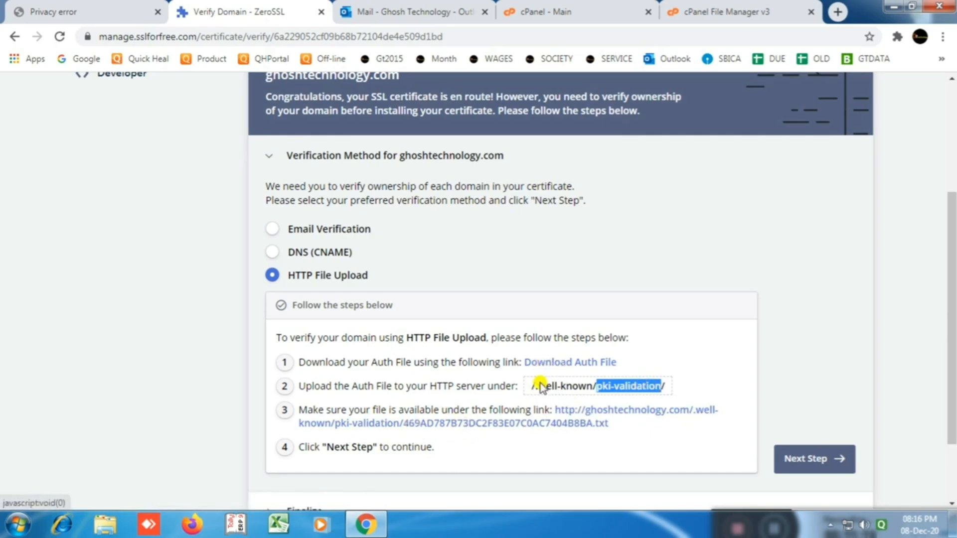
Step: Confirm the auth file's validation link loads, then advance to ZeroSSL's Finalize step
{"action": "left_click", "coordinate": [580, 412]}
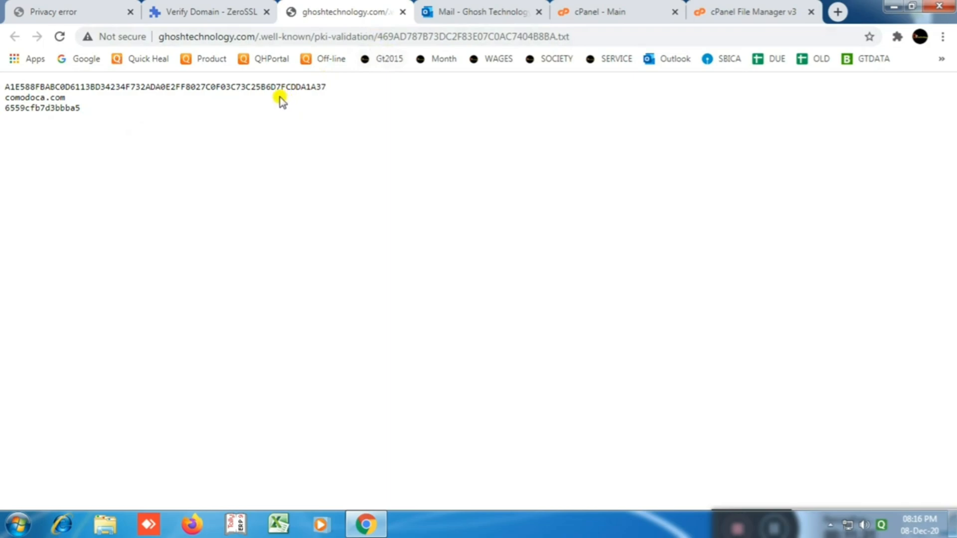
{"action": "left_click", "coordinate": [402, 12]}
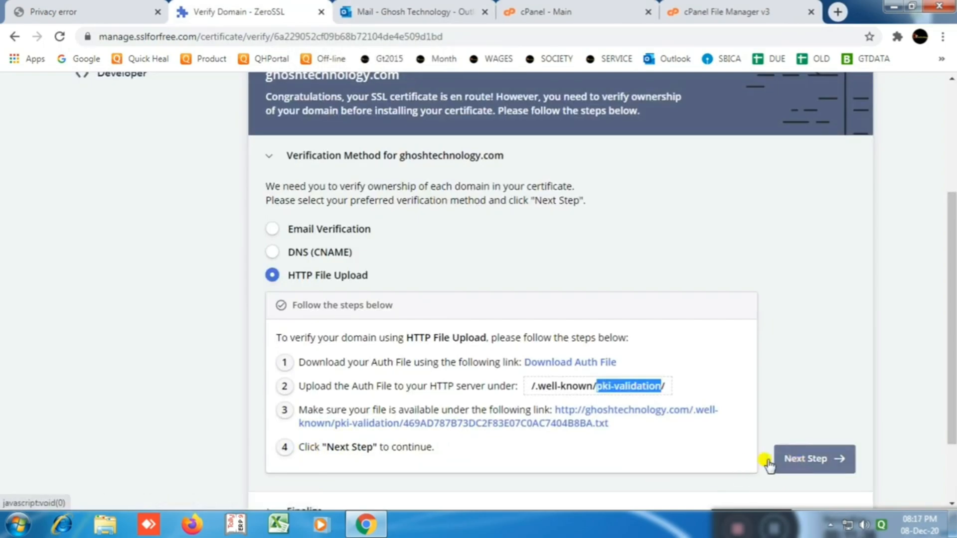
{"action": "left_click", "coordinate": [804, 459]}
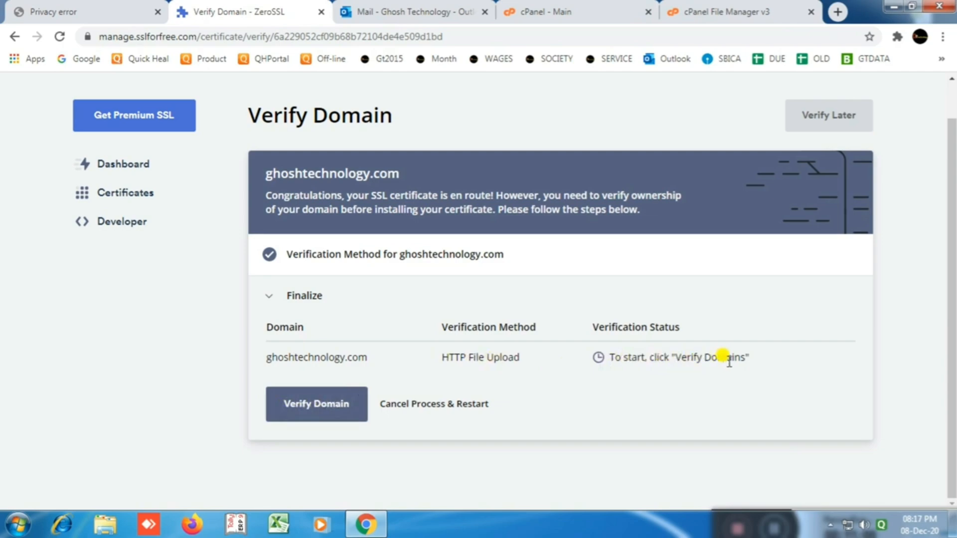
Step: Run domain verification for ghoshtechnology.com and wait for the certificate to be issued
{"action": "left_click", "coordinate": [321, 404]}
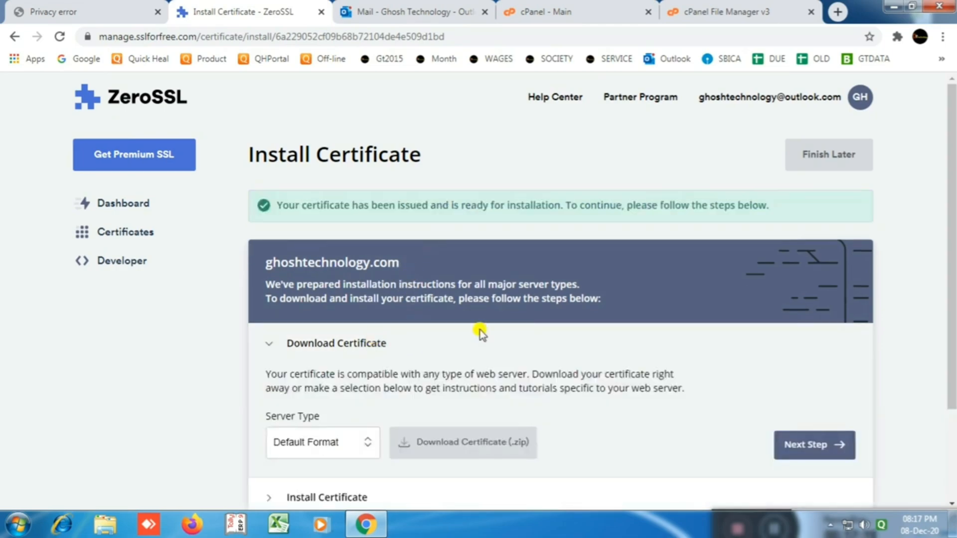
Step: Download the certificate in Default Format as ghoshtechnology.com.zip to Downloads
{"action": "scroll", "coordinate": [511, 318], "scroll_direction": "down", "scroll_amount": 2}
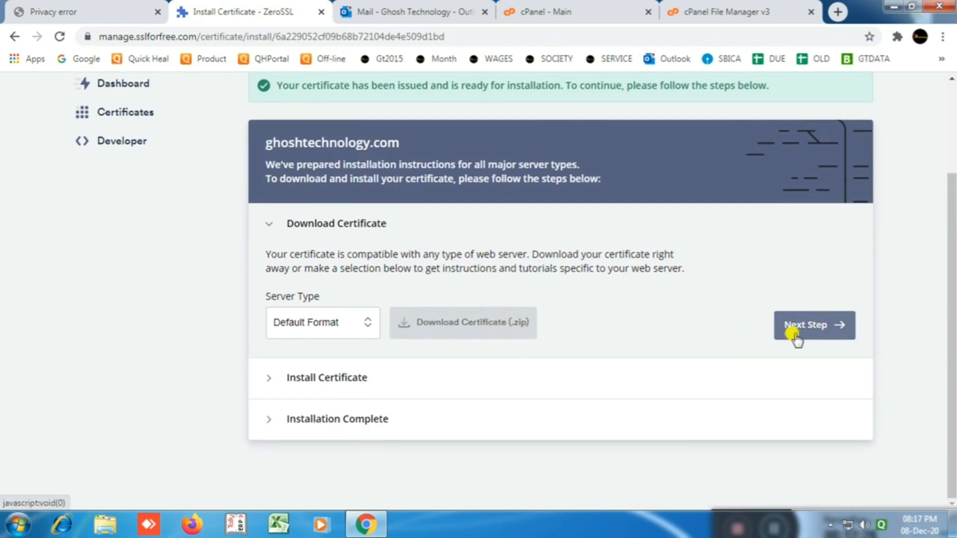
{"action": "left_click", "coordinate": [406, 327]}
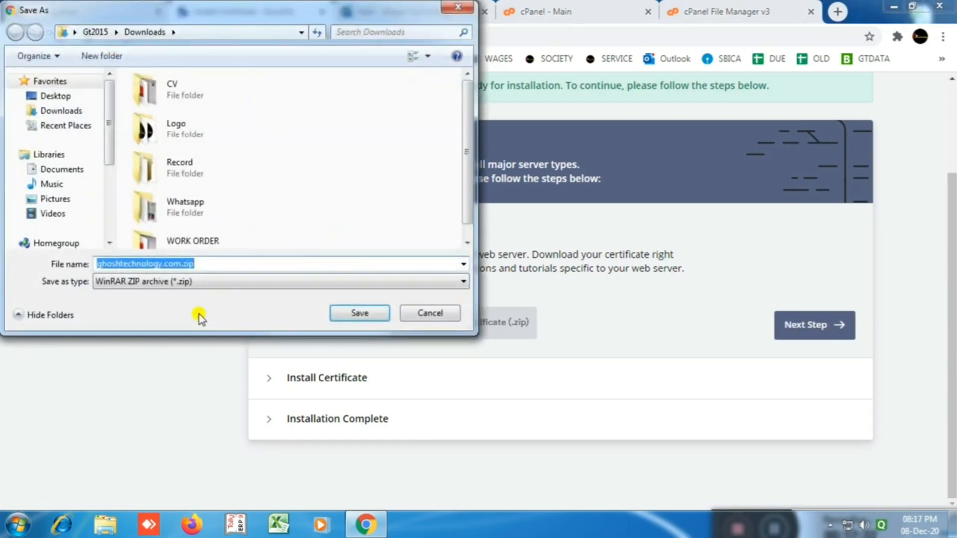
{"action": "left_click", "coordinate": [368, 315]}
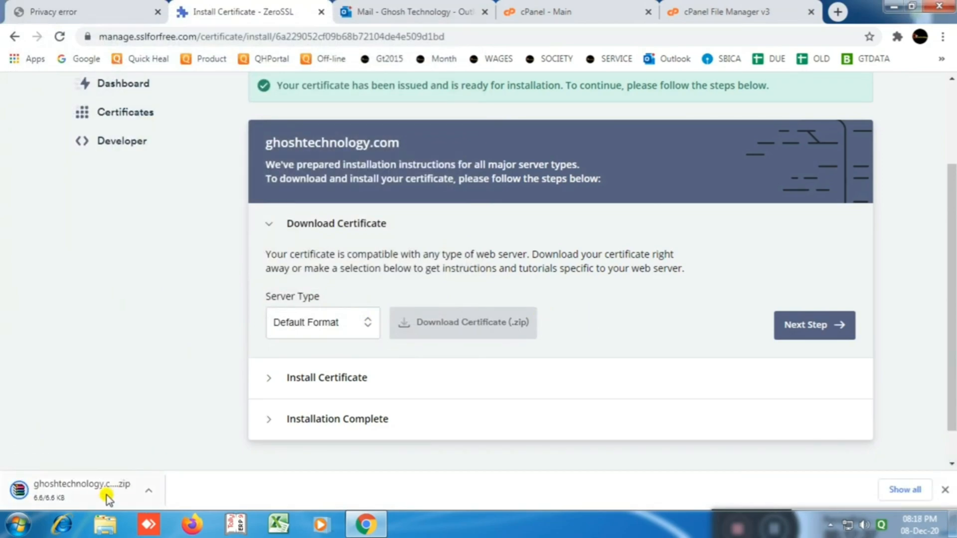
{"action": "left_click_drag", "start_coordinate": [82, 488], "coordinate": [392, 396]}
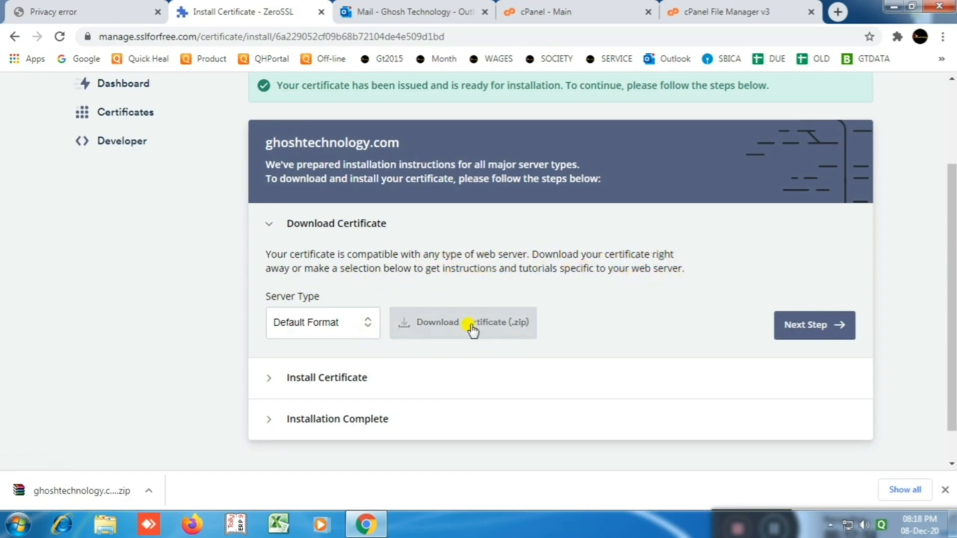
Step: Go to the Install Certificate step and run Check Installation, which reports not installed
{"action": "left_click", "coordinate": [803, 328]}
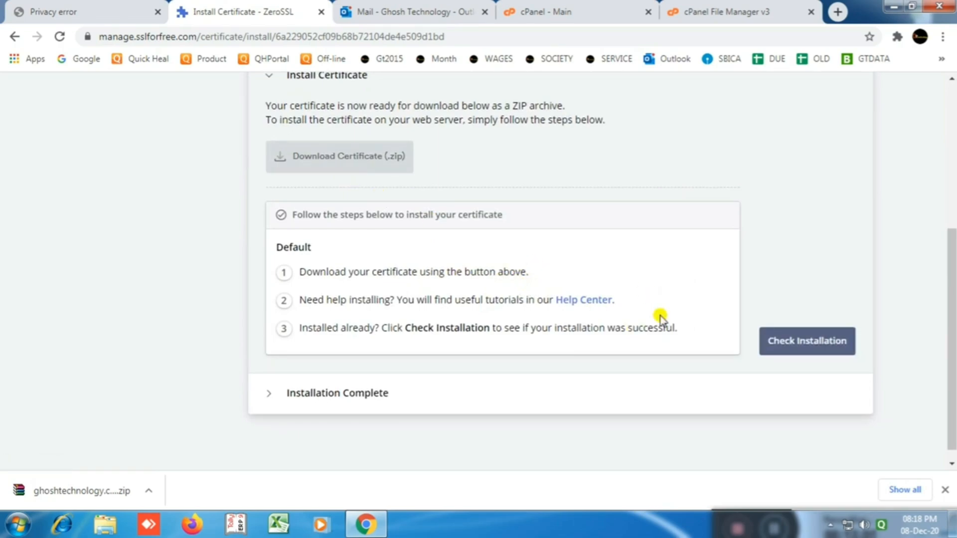
{"action": "left_click", "coordinate": [783, 343]}
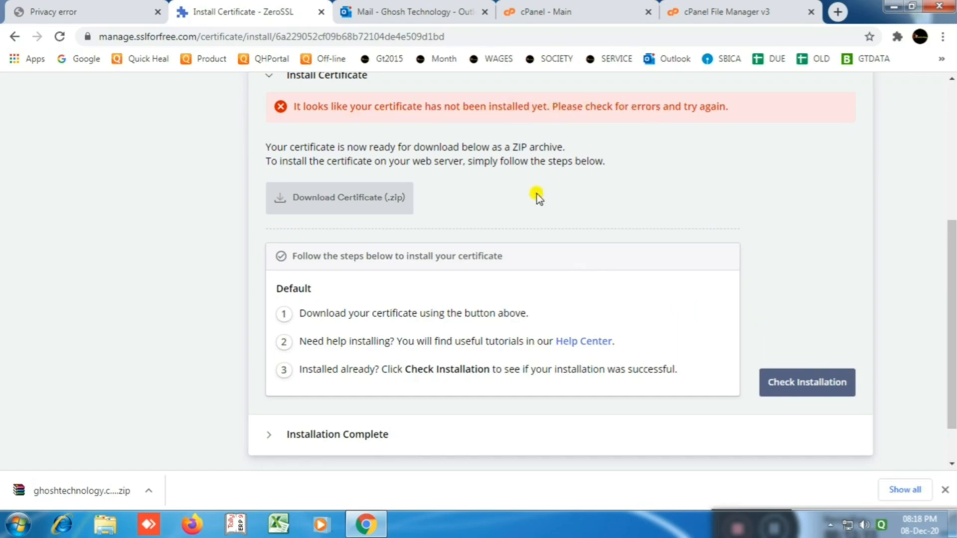
{"action": "scroll", "coordinate": [537, 198], "scroll_direction": "up", "scroll_amount": 3}
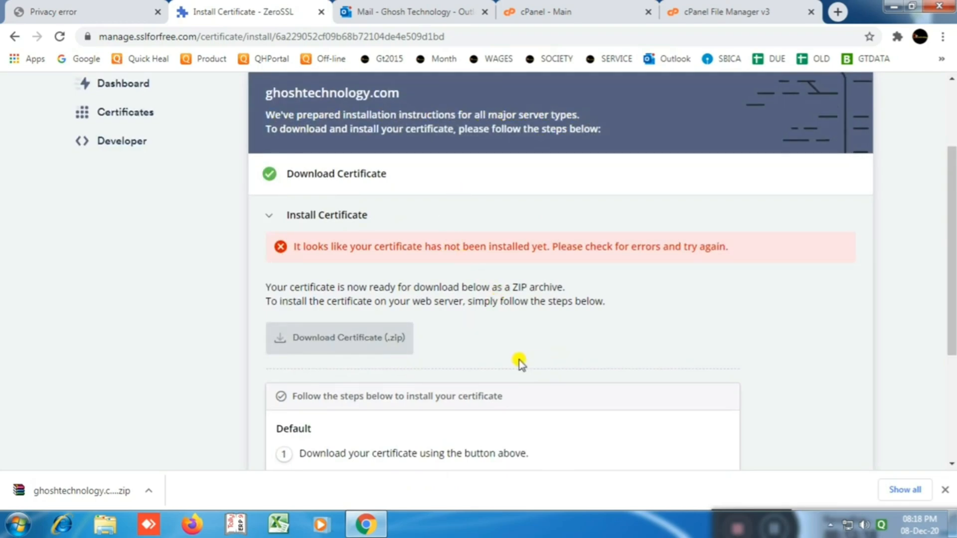
{"action": "scroll", "coordinate": [513, 349], "scroll_direction": "down", "scroll_amount": 3}
{"action": "scroll", "coordinate": [473, 319], "scroll_direction": "up", "scroll_amount": 2}
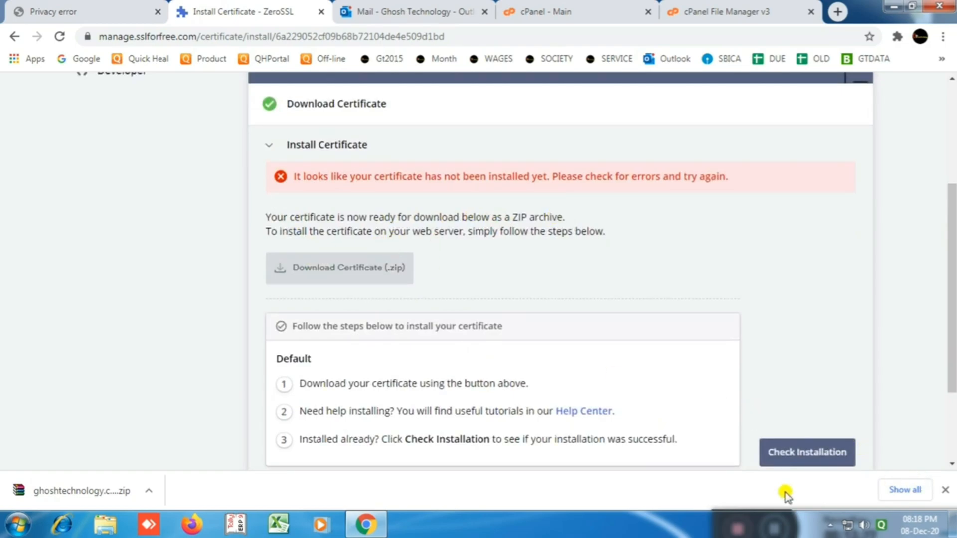
Step: Extract the certificate ZIP in Downloads and open the resulting ghoshtechnology.com folder
{"action": "left_click", "coordinate": [893, 6]}
{"action": "double_click", "coordinate": [24, 20]}
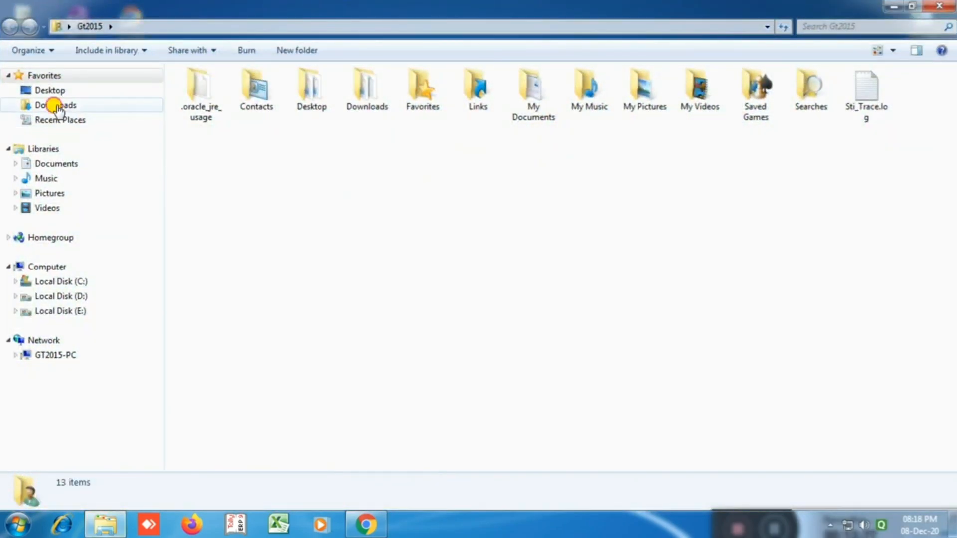
{"action": "left_click", "coordinate": [56, 106]}
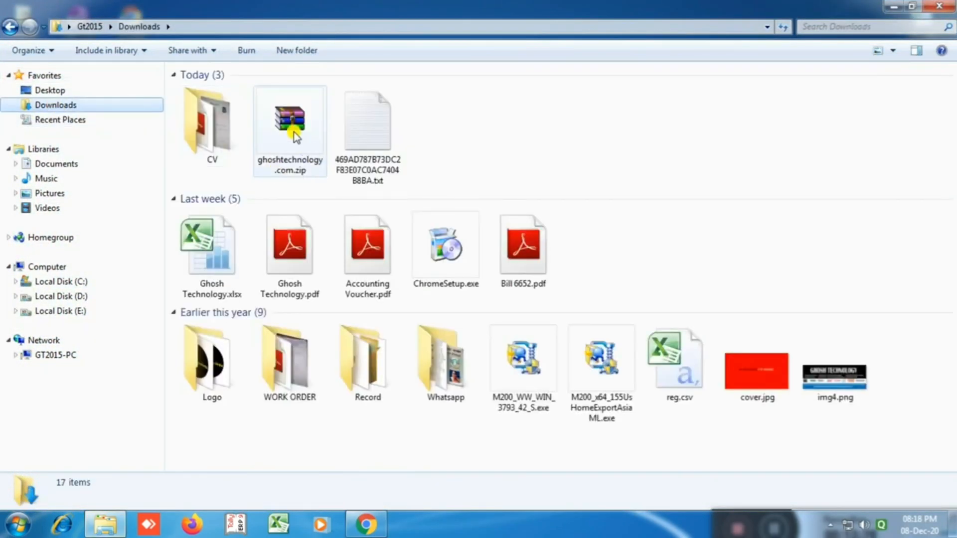
{"action": "right_click", "coordinate": [293, 130]}
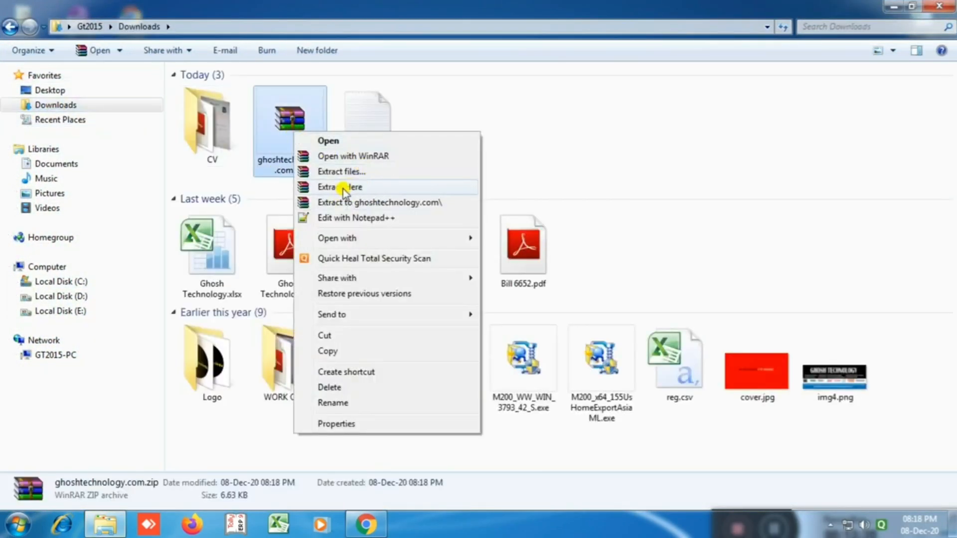
{"action": "left_click", "coordinate": [349, 171]}
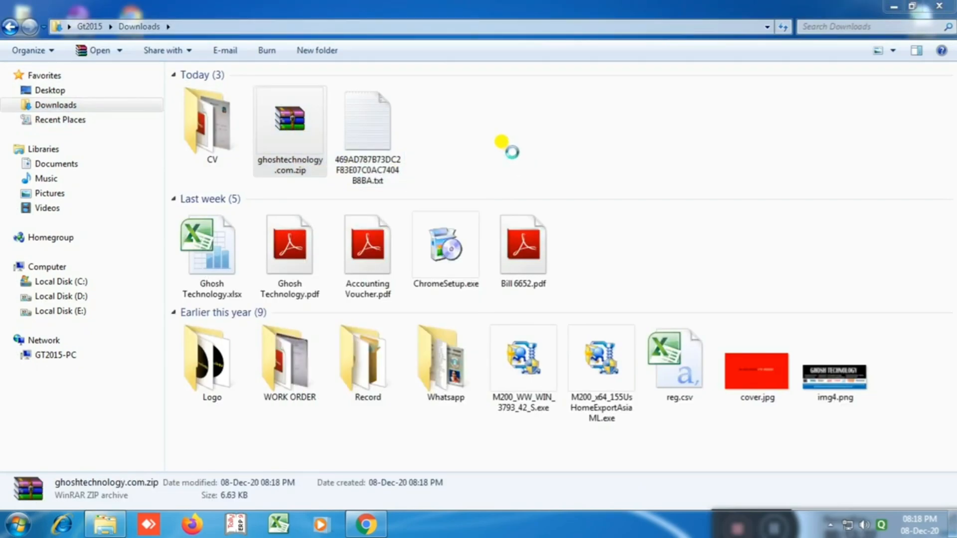
{"action": "left_click", "coordinate": [520, 405]}
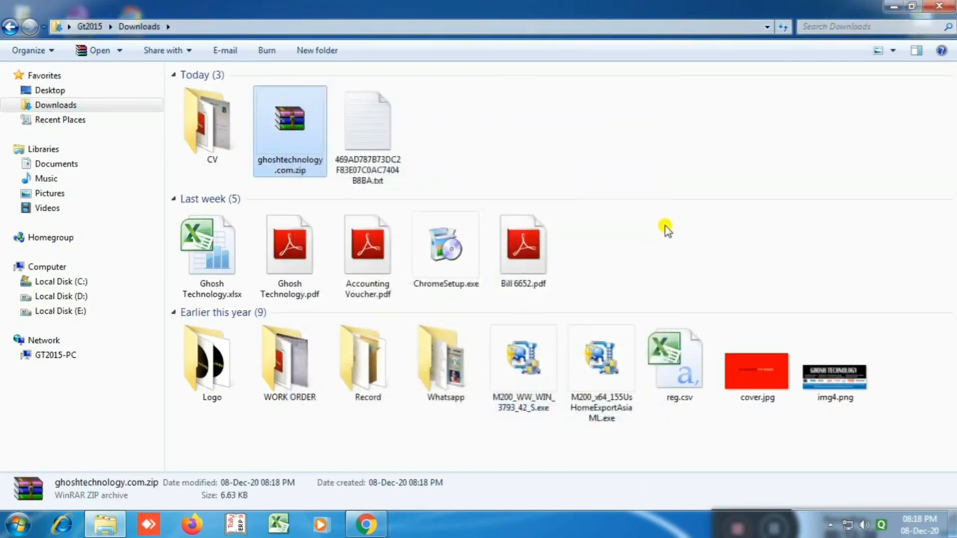
{"action": "double_click", "coordinate": [199, 136]}
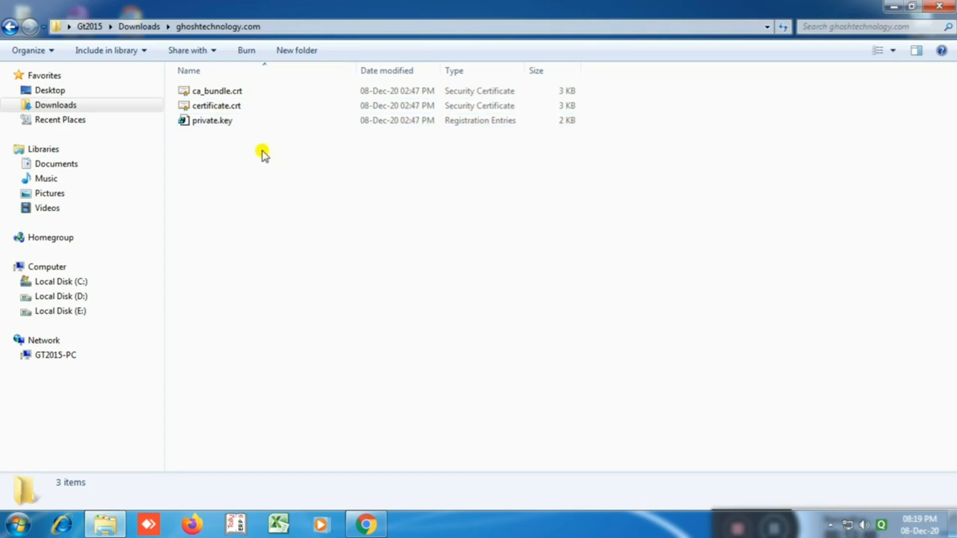
Step: Return to Chrome's cPanel home tab and open SSL/TLS from the Security section
{"action": "left_click", "coordinate": [366, 524]}
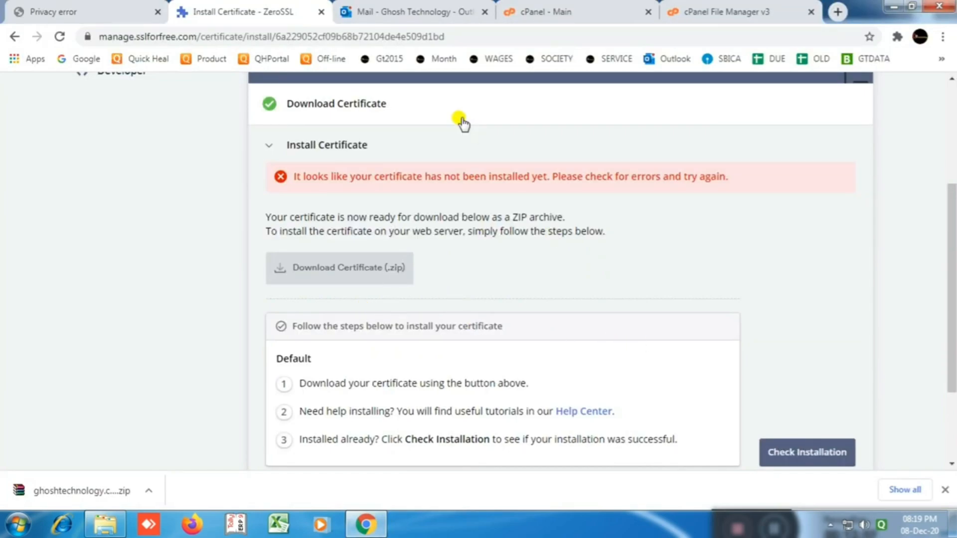
{"action": "left_click", "coordinate": [713, 15]}
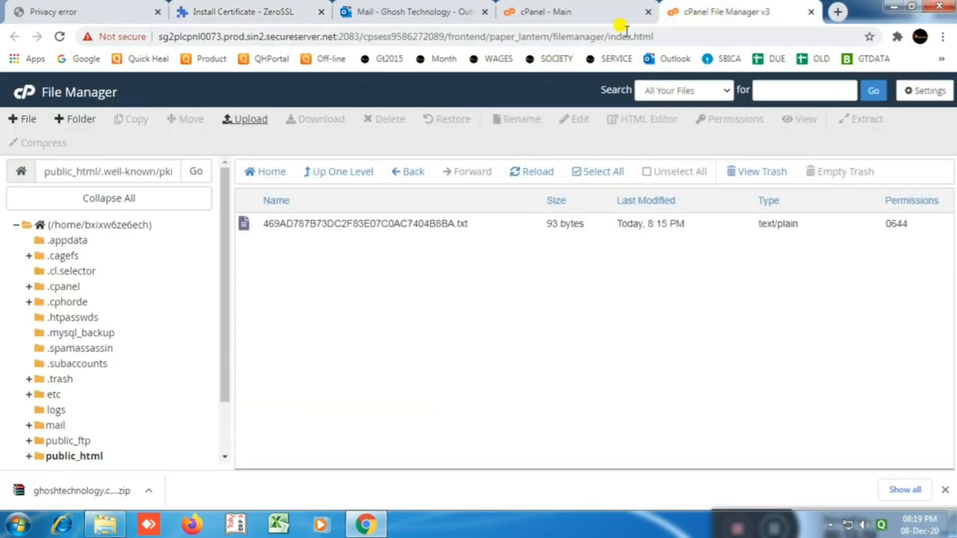
{"action": "left_click", "coordinate": [550, 11]}
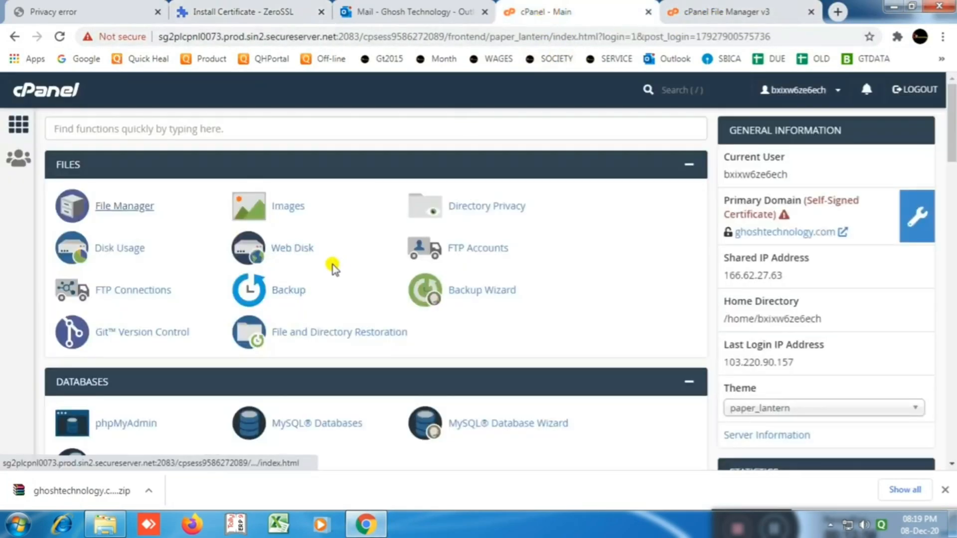
{"action": "scroll", "coordinate": [406, 261], "scroll_direction": "down", "scroll_amount": 5}
{"action": "scroll", "coordinate": [406, 264], "scroll_direction": "down", "scroll_amount": 8}
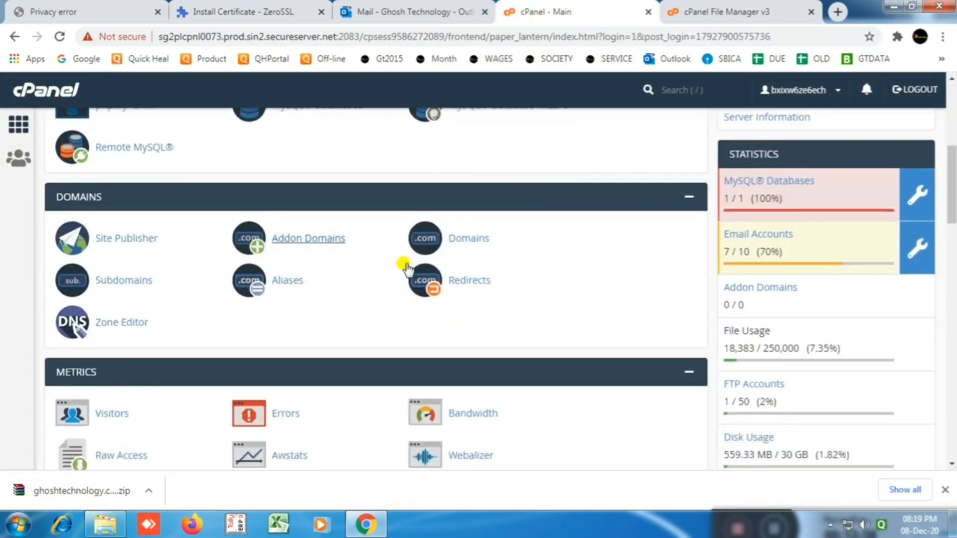
{"action": "scroll", "coordinate": [406, 269], "scroll_direction": "down", "scroll_amount": 1}
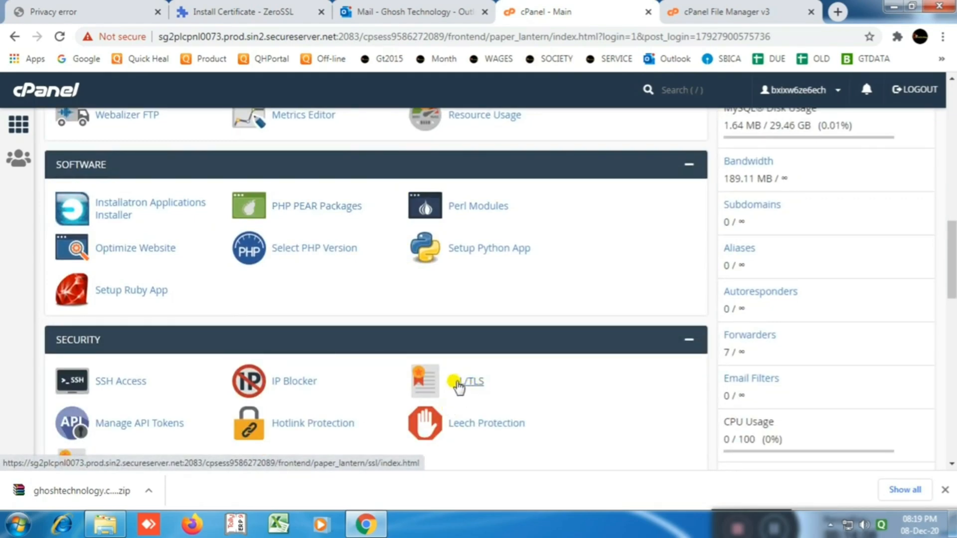
{"action": "left_click", "coordinate": [456, 382]}
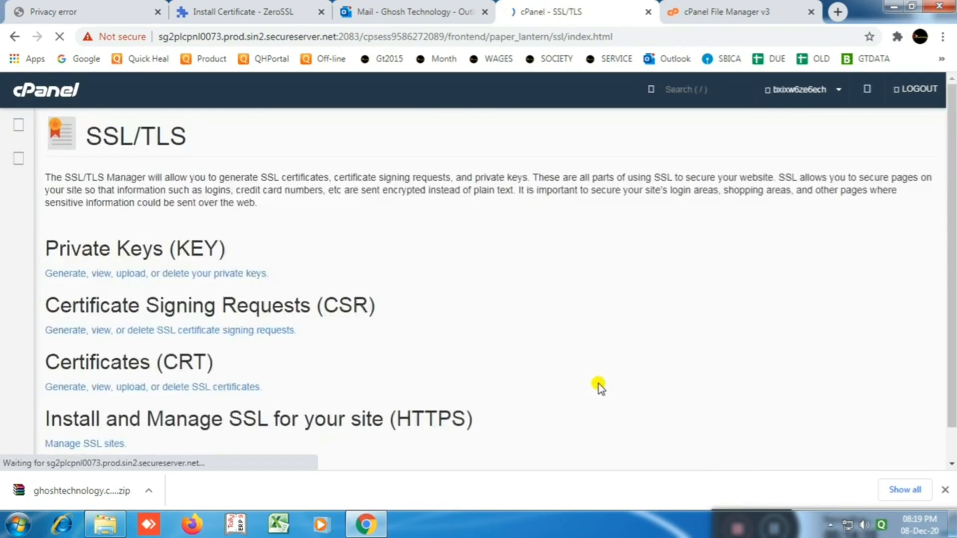
Step: Close Chrome's download shelf, leaving the cPanel SSL/TLS manager in view
{"action": "left_click", "coordinate": [944, 491]}
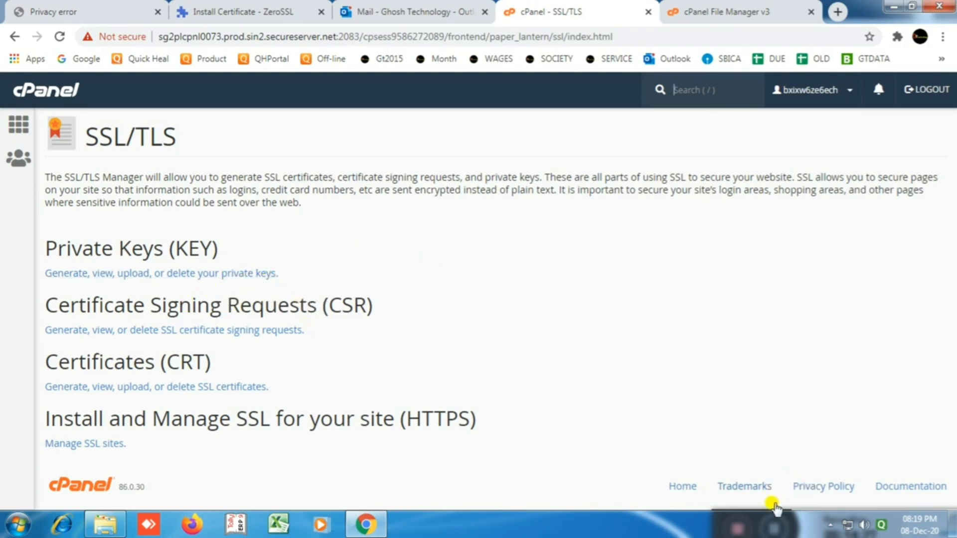
{"action": "key", "text": "alt+Tab"}
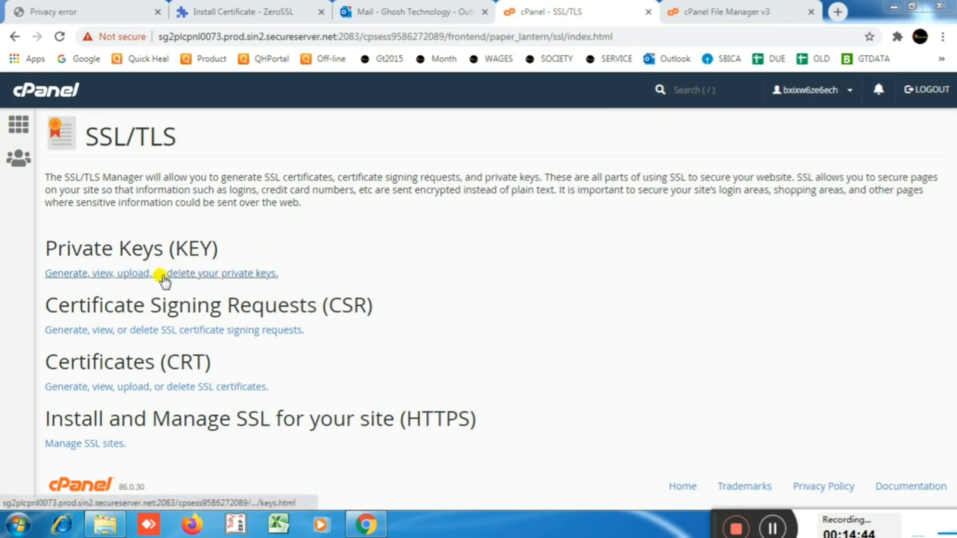
Step: Open the Private Keys page in a new tab and scroll to its upload section
{"action": "right_click", "coordinate": [162, 278]}
{"action": "left_click", "coordinate": [212, 285]}
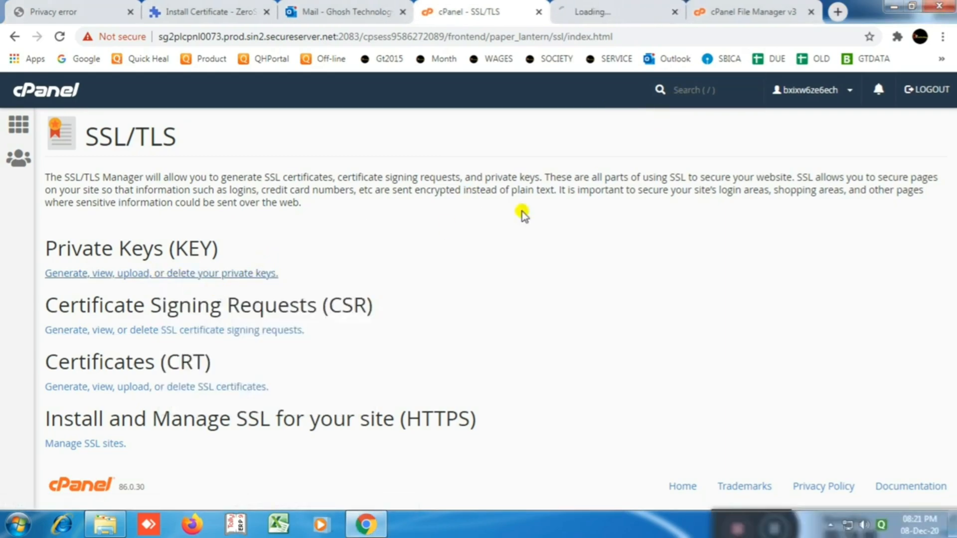
{"action": "left_click", "coordinate": [598, 14]}
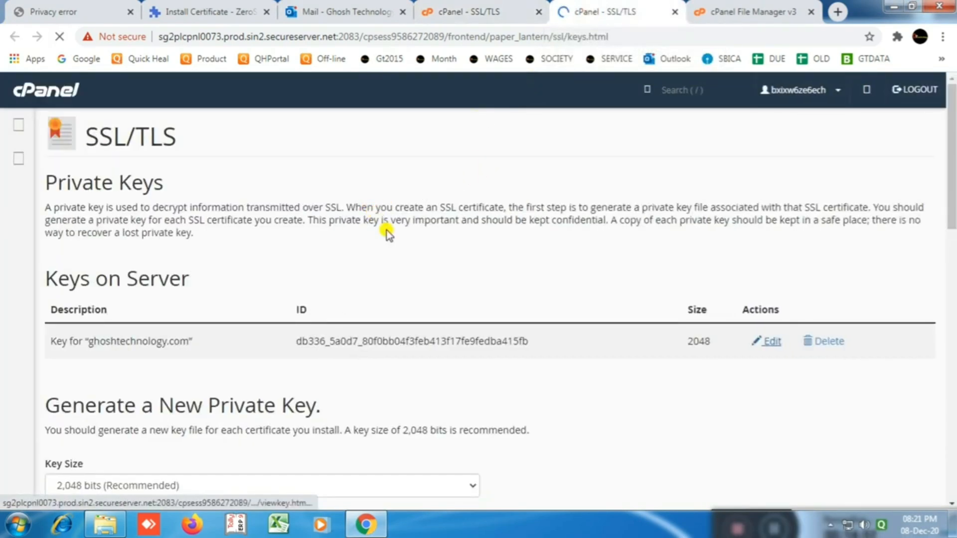
{"action": "scroll", "coordinate": [387, 231], "scroll_direction": "down", "scroll_amount": 4}
{"action": "scroll", "coordinate": [418, 244], "scroll_direction": "down", "scroll_amount": 1}
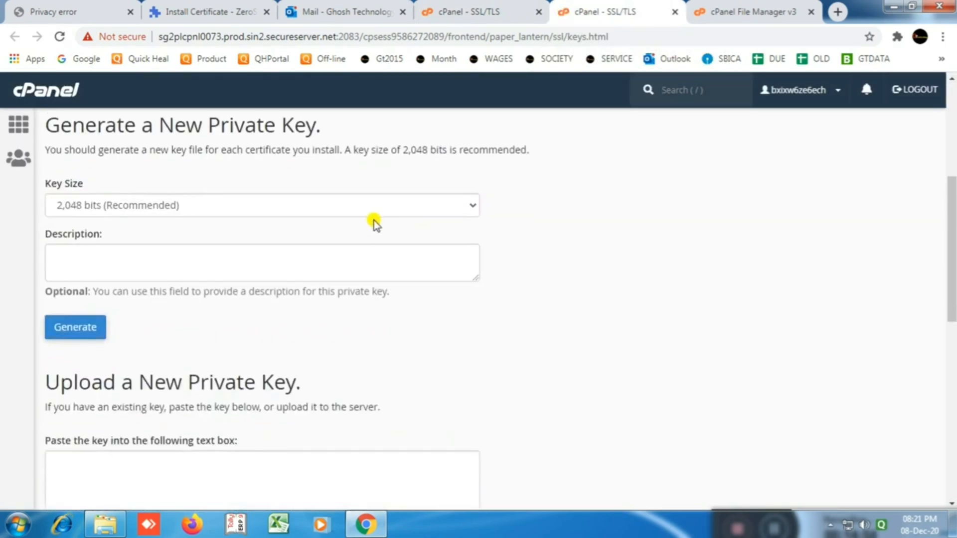
{"action": "scroll", "coordinate": [230, 294], "scroll_direction": "down", "scroll_amount": 10}
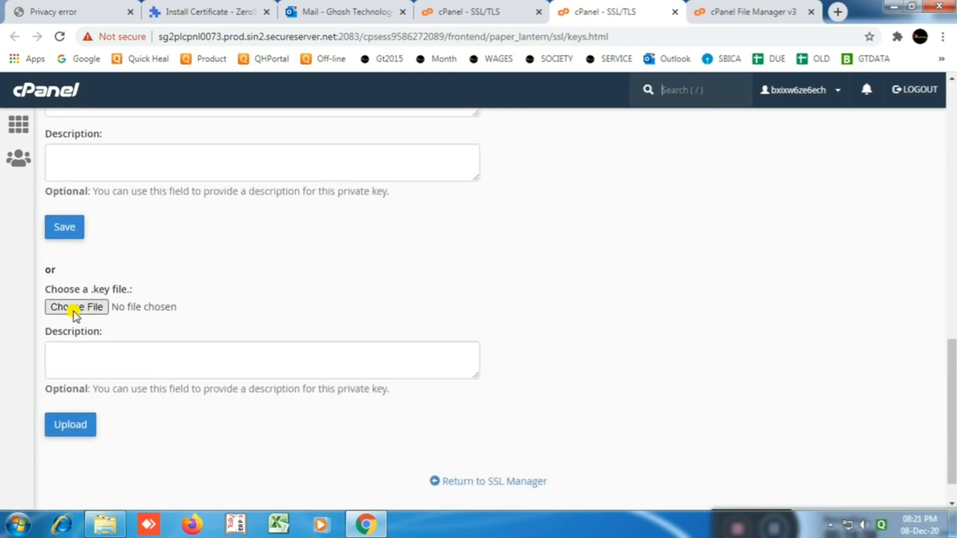
Step: Upload private.key from the extracted ghoshtechnology.com folder in Downloads, then return to the keys list
{"action": "left_click", "coordinate": [80, 309]}
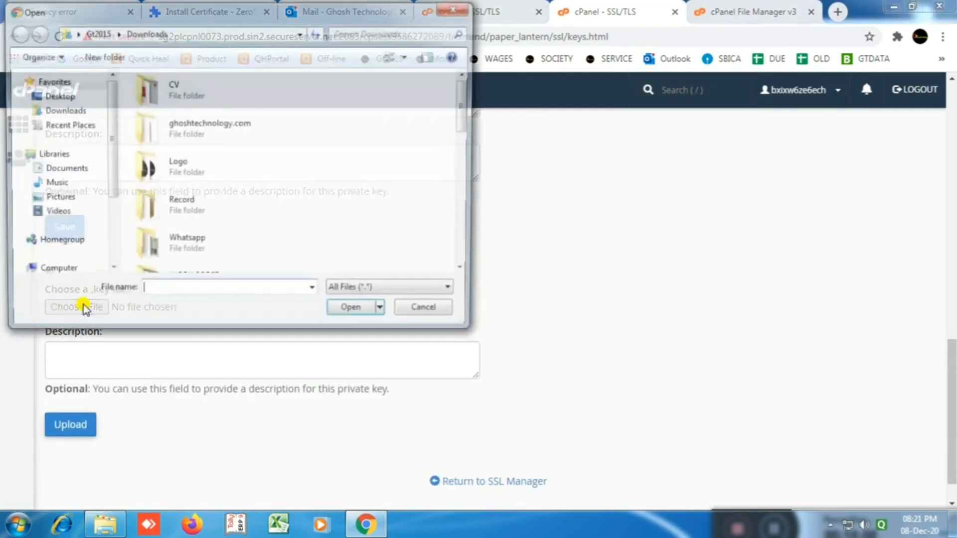
{"action": "left_click", "coordinate": [63, 111]}
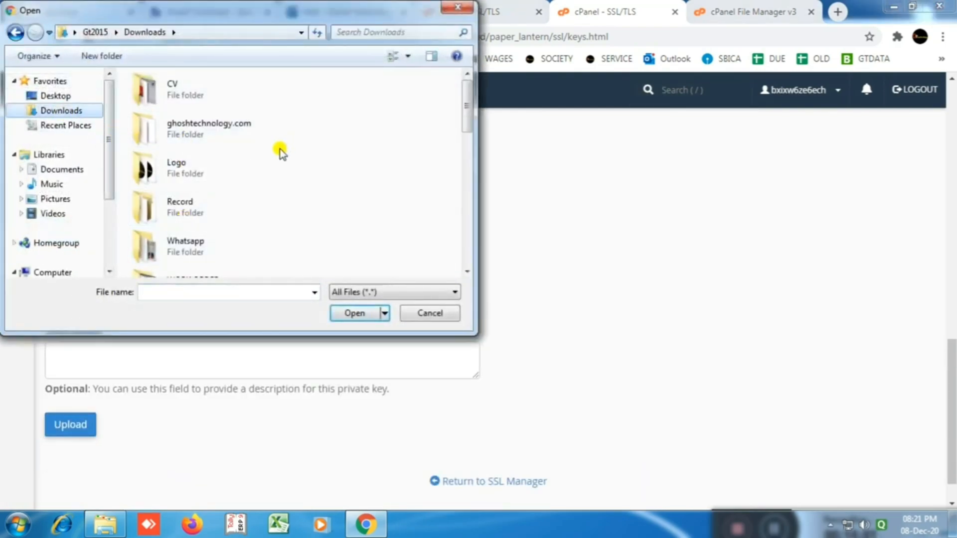
{"action": "double_click", "coordinate": [223, 141]}
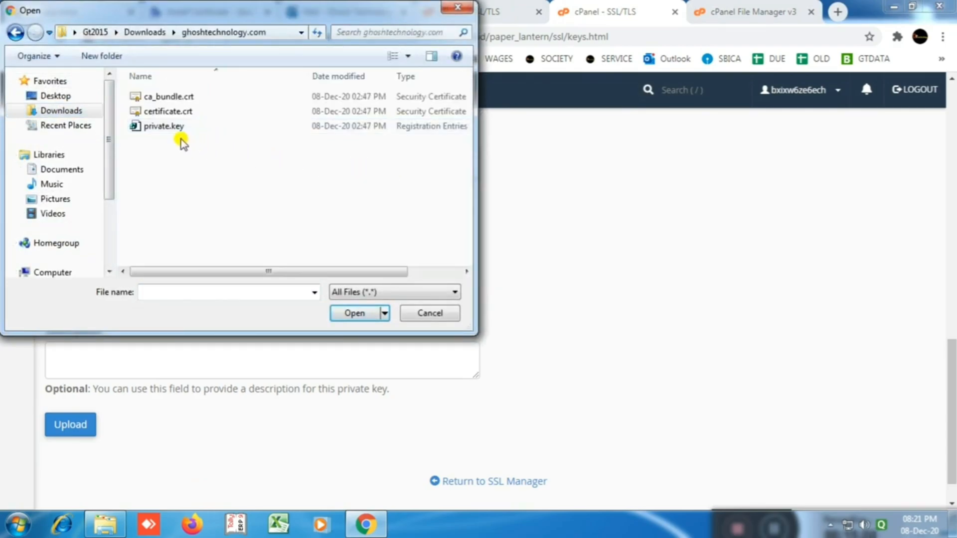
{"action": "left_click", "coordinate": [159, 127]}
{"action": "left_click", "coordinate": [350, 313]}
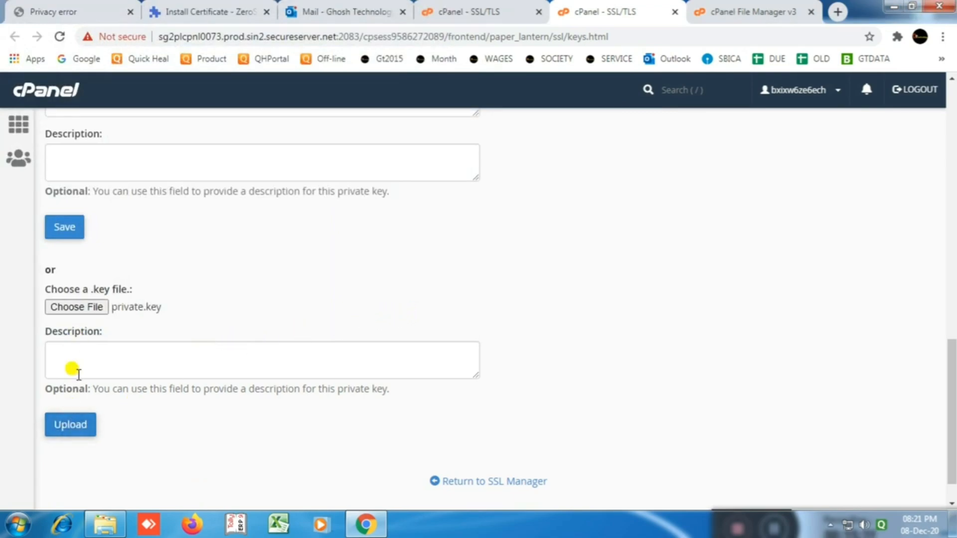
{"action": "left_click", "coordinate": [72, 424]}
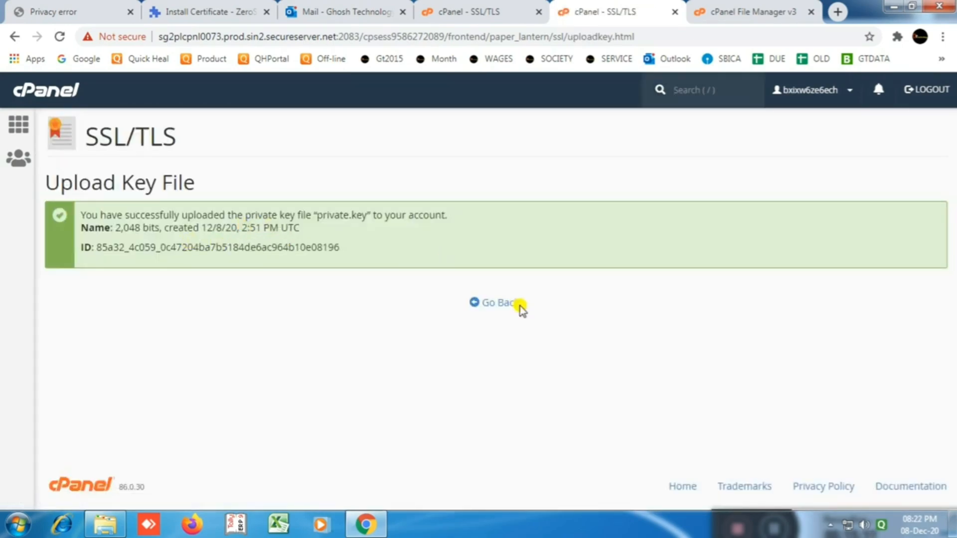
{"action": "left_click", "coordinate": [496, 304]}
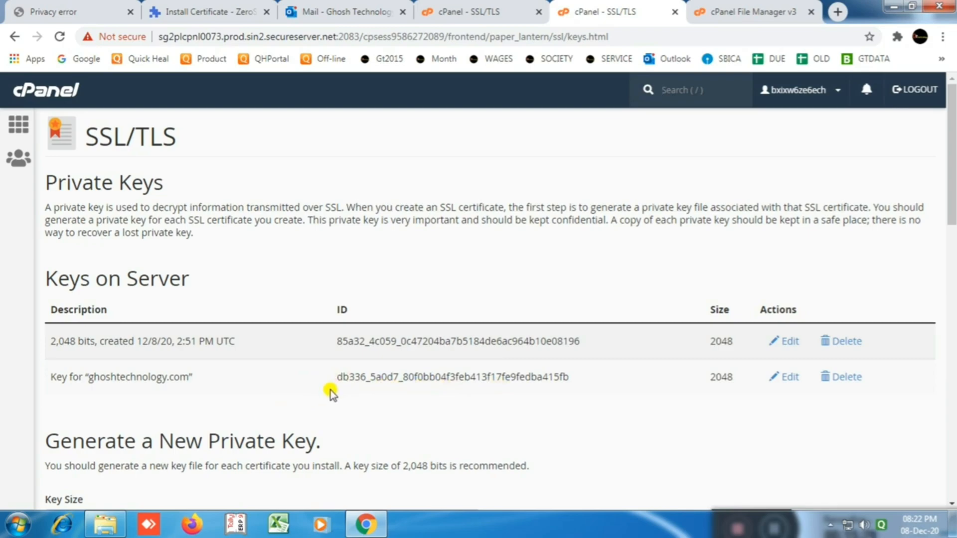
Step: Close the Private Keys tab and open the Certificates (CRT) page in a new tab
{"action": "left_click", "coordinate": [673, 12]}
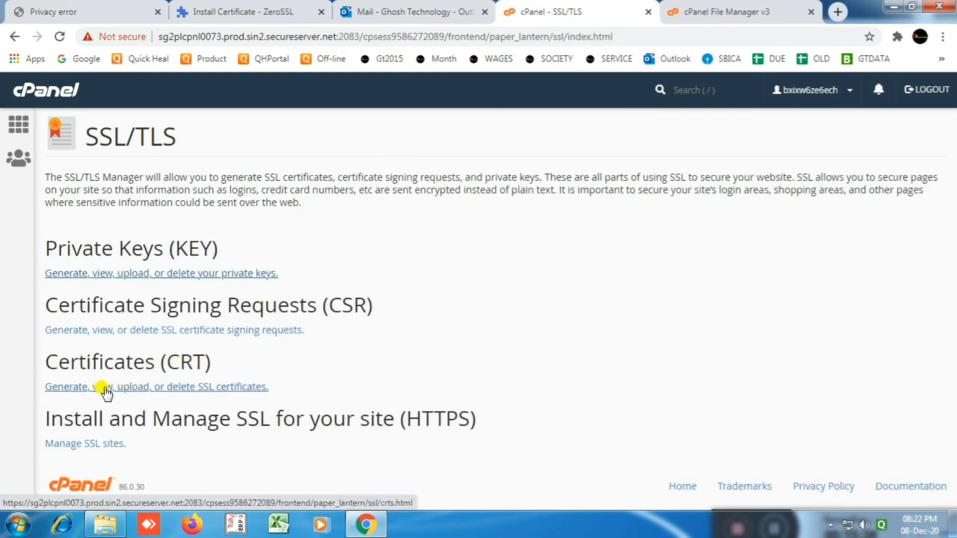
{"action": "right_click", "coordinate": [106, 392]}
{"action": "left_click", "coordinate": [144, 255]}
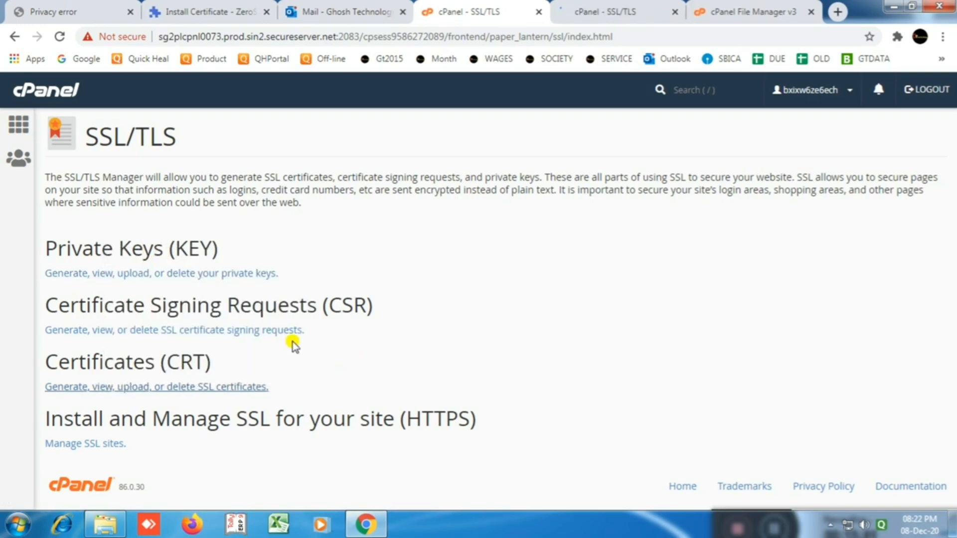
{"action": "left_click", "coordinate": [579, 15]}
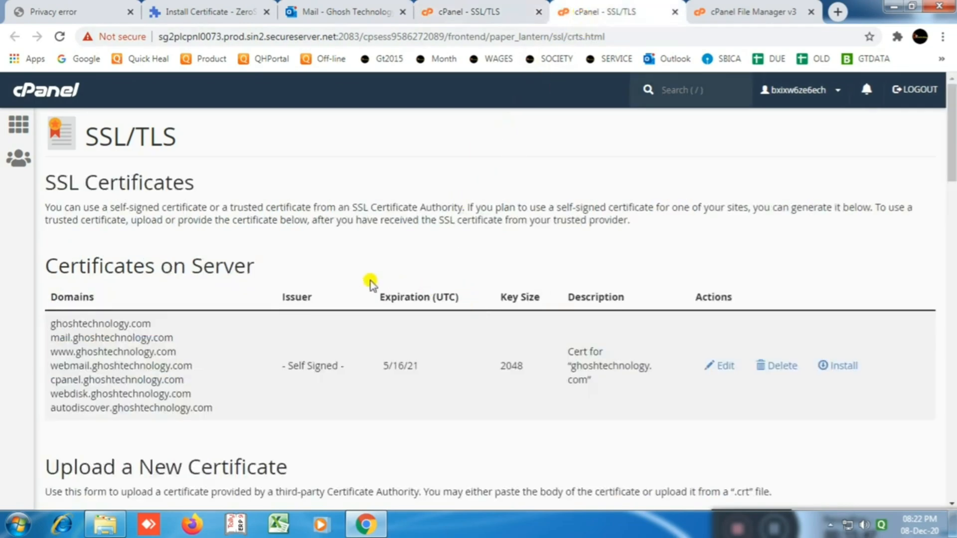
{"action": "scroll", "coordinate": [366, 283], "scroll_direction": "down", "scroll_amount": 4}
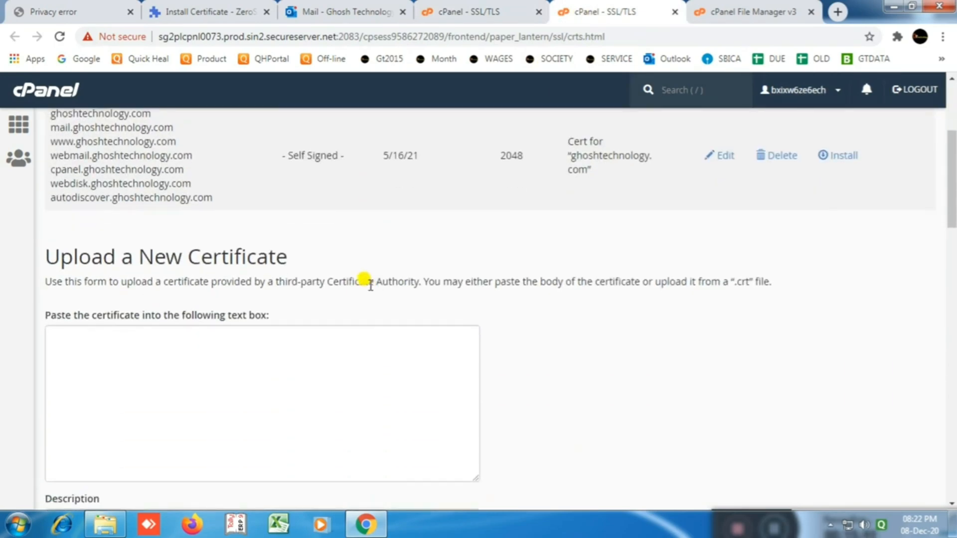
{"action": "scroll", "coordinate": [371, 286], "scroll_direction": "down", "scroll_amount": 7}
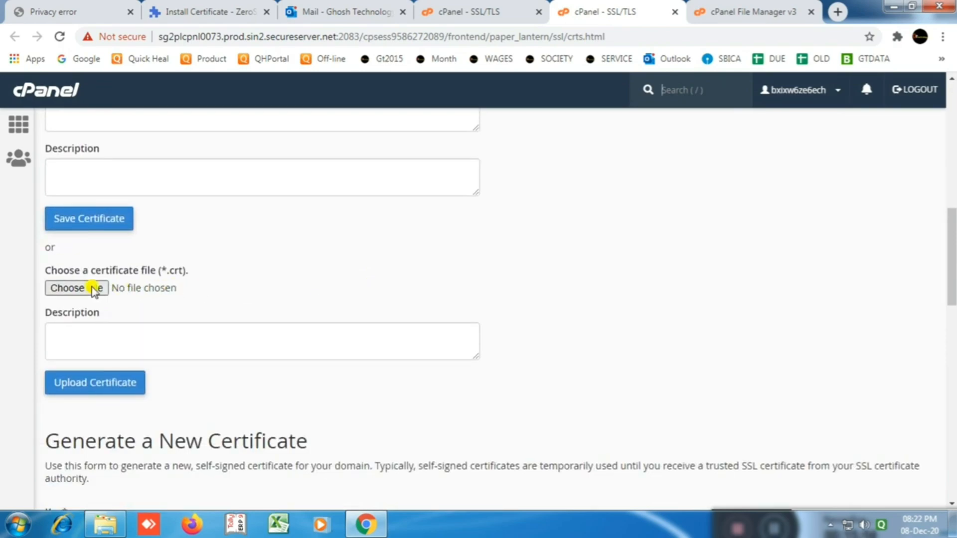
Step: Upload certificate.crt, verify it in the server's certificate list, then close that tab
{"action": "left_click", "coordinate": [86, 288]}
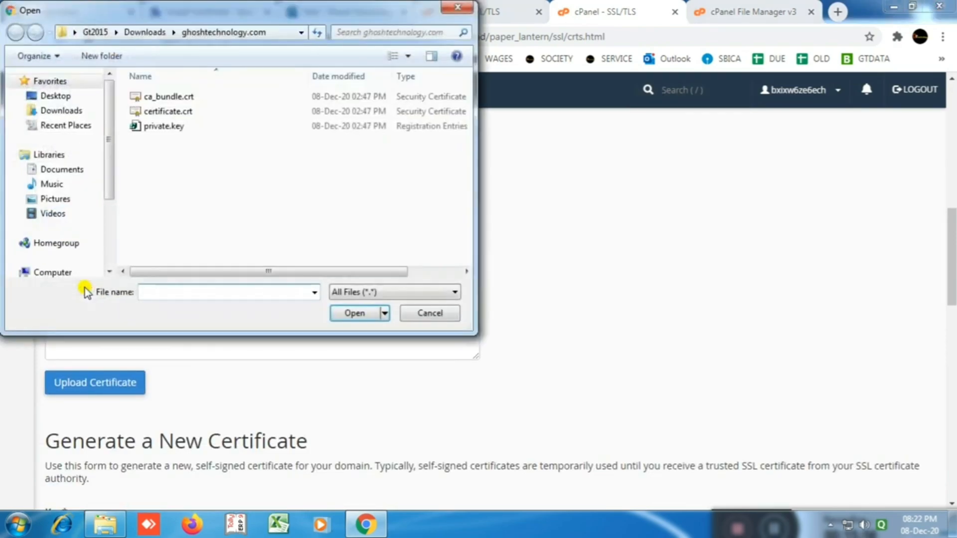
{"action": "left_click", "coordinate": [164, 112]}
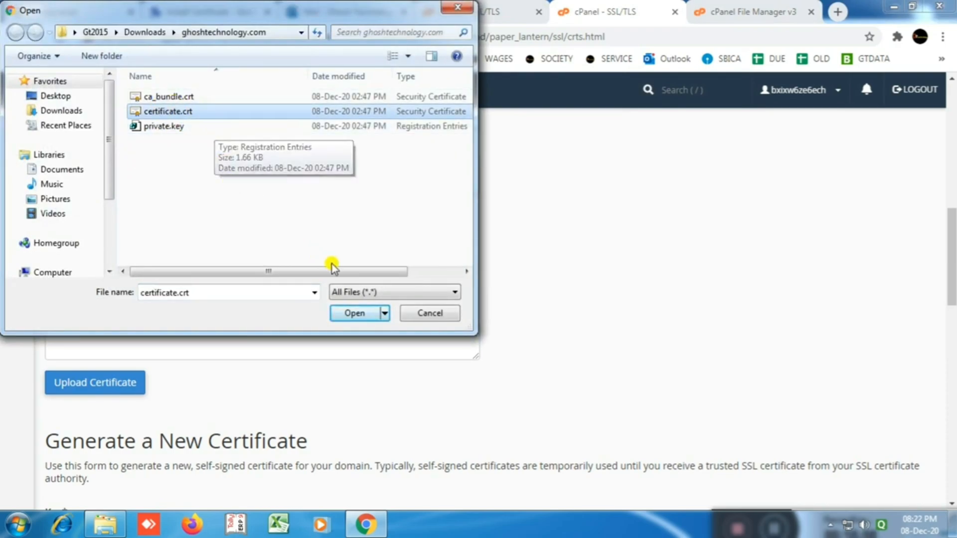
{"action": "left_click", "coordinate": [373, 314]}
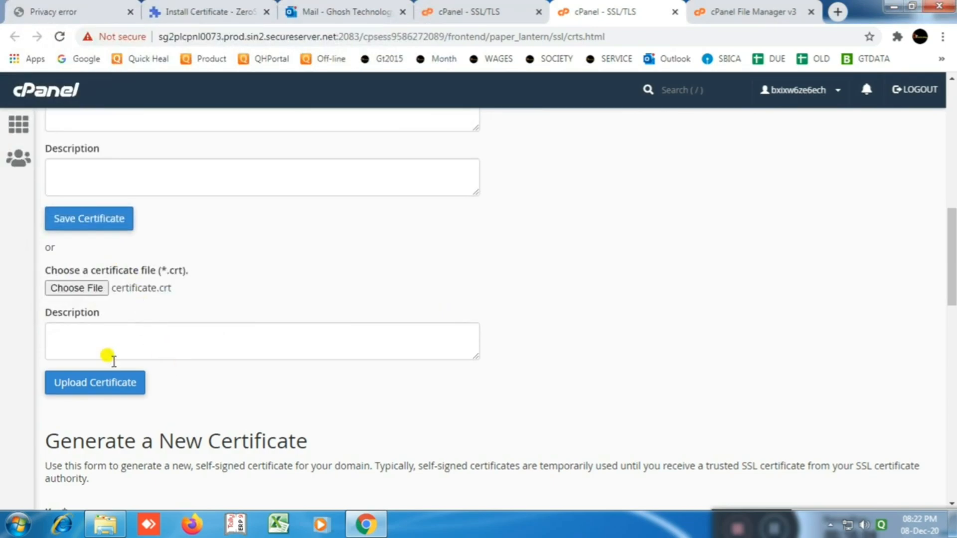
{"action": "left_click", "coordinate": [81, 382]}
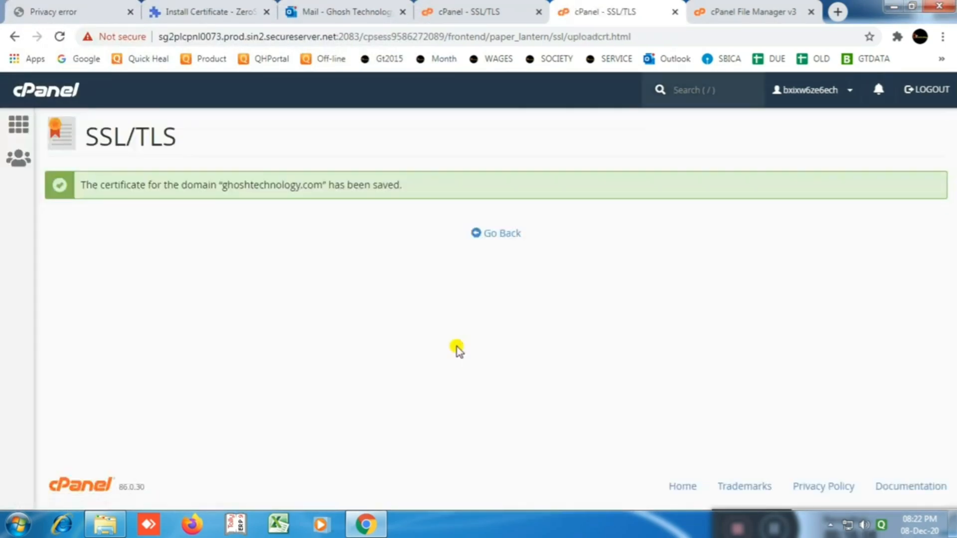
{"action": "left_click", "coordinate": [491, 234]}
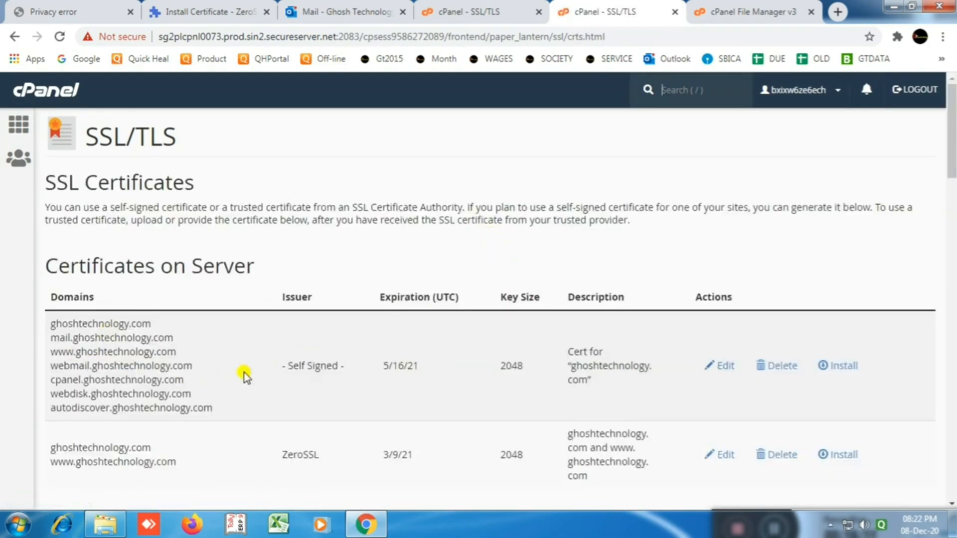
{"action": "scroll", "coordinate": [513, 364], "scroll_direction": "down", "scroll_amount": 3}
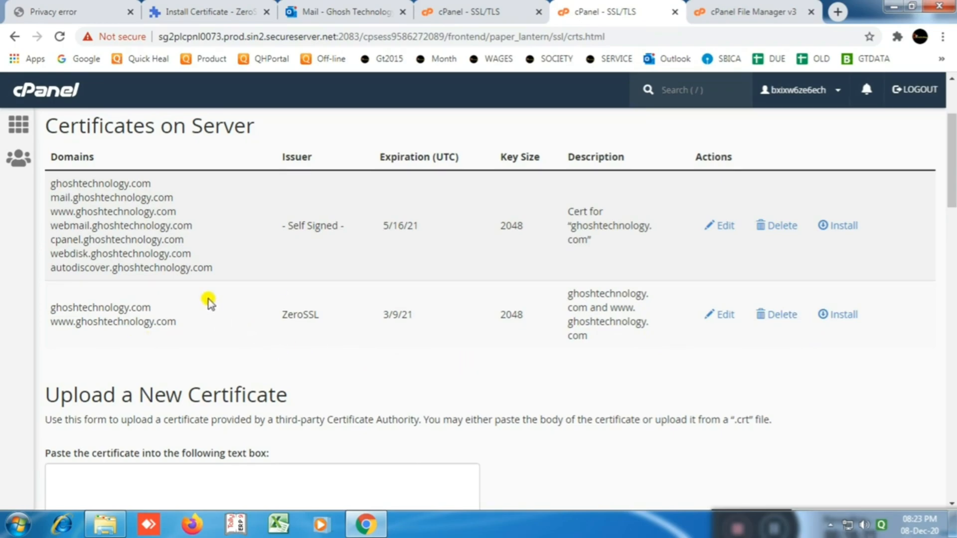
{"action": "scroll", "coordinate": [466, 361], "scroll_direction": "down", "scroll_amount": 4}
{"action": "scroll", "coordinate": [620, 160], "scroll_direction": "up", "scroll_amount": 5}
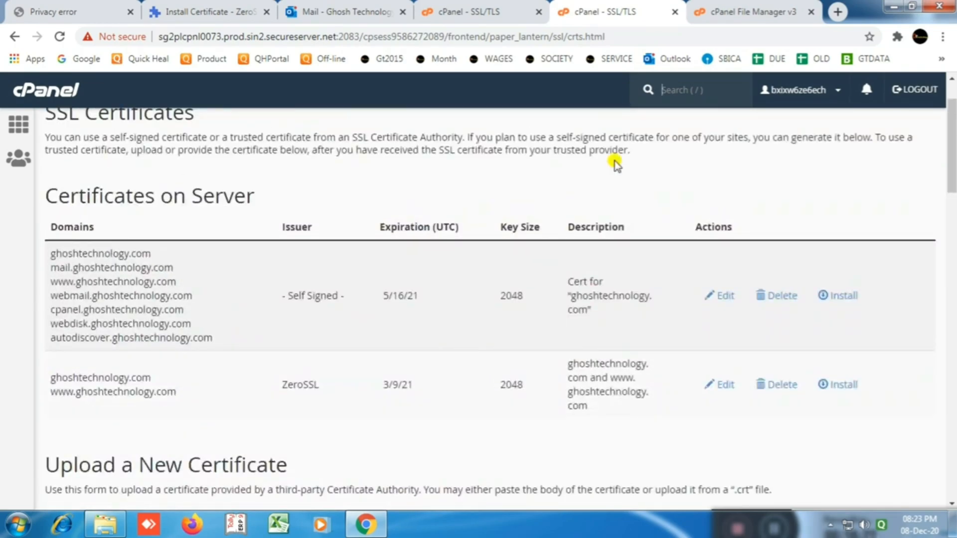
{"action": "left_click", "coordinate": [675, 11]}
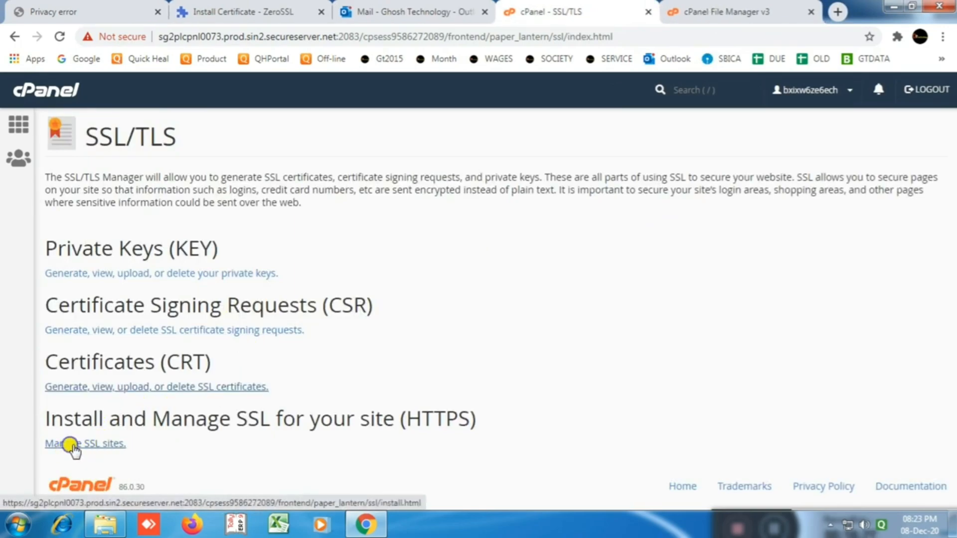
Step: Open Manage SSL sites in a new tab and scroll to the install form
{"action": "right_click", "coordinate": [73, 445]}
{"action": "left_click", "coordinate": [117, 314]}
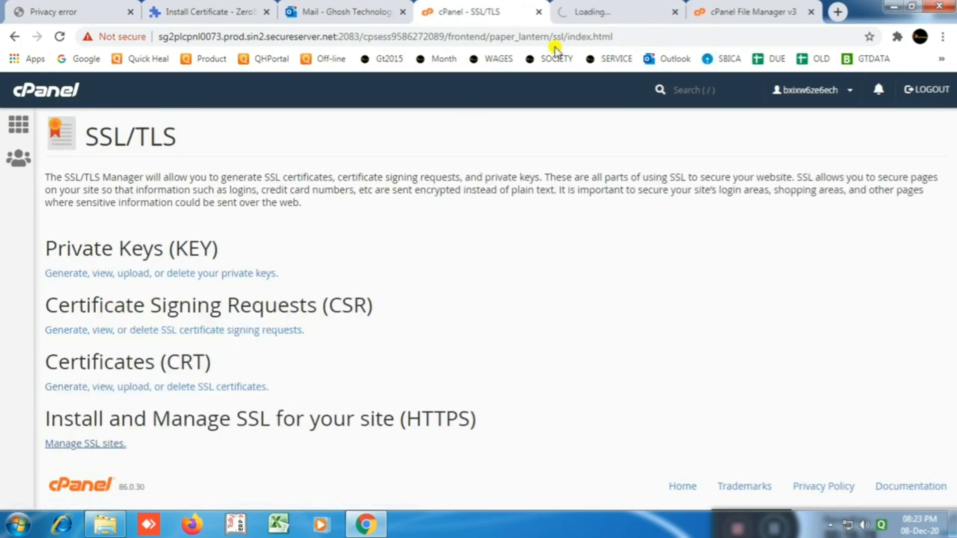
{"action": "left_click", "coordinate": [578, 11]}
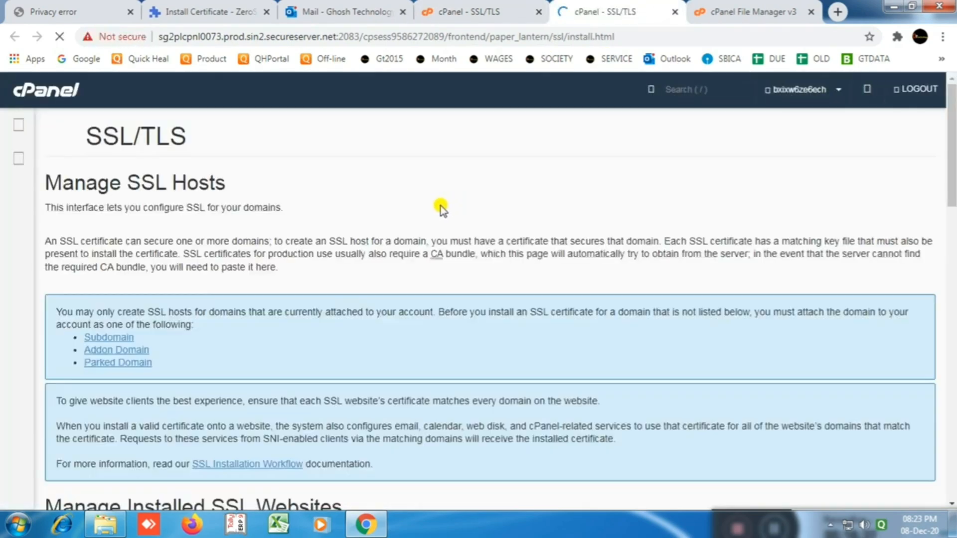
{"action": "scroll", "coordinate": [380, 263], "scroll_direction": "down", "scroll_amount": 7}
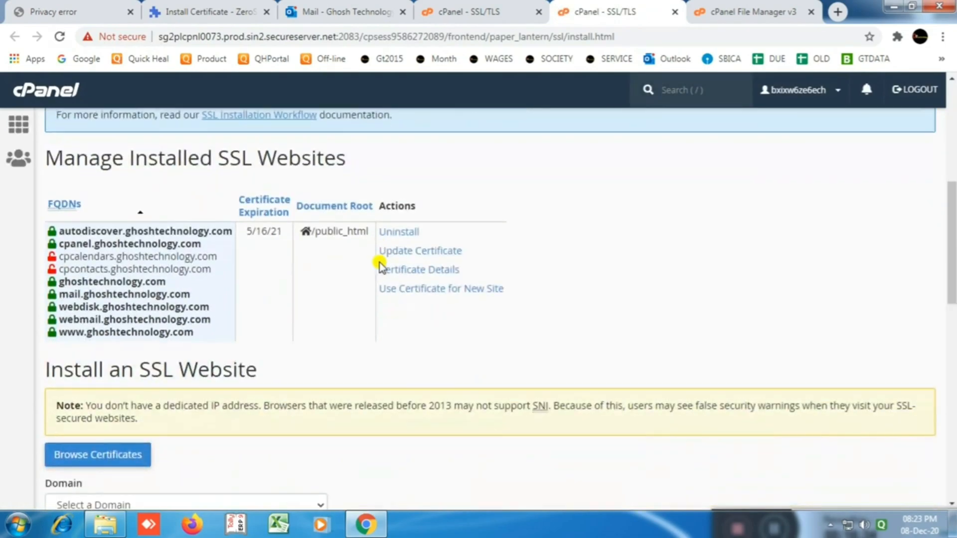
{"action": "scroll", "coordinate": [381, 268], "scroll_direction": "down", "scroll_amount": 5}
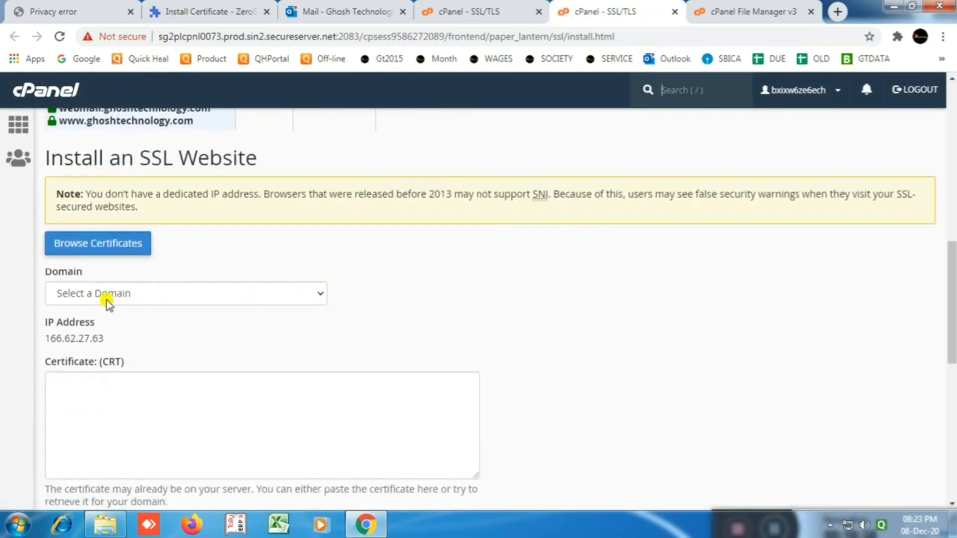
Step: Select ghoshtechnology.com, autofill the certificate by domain, and install it
{"action": "left_click", "coordinate": [321, 294]}
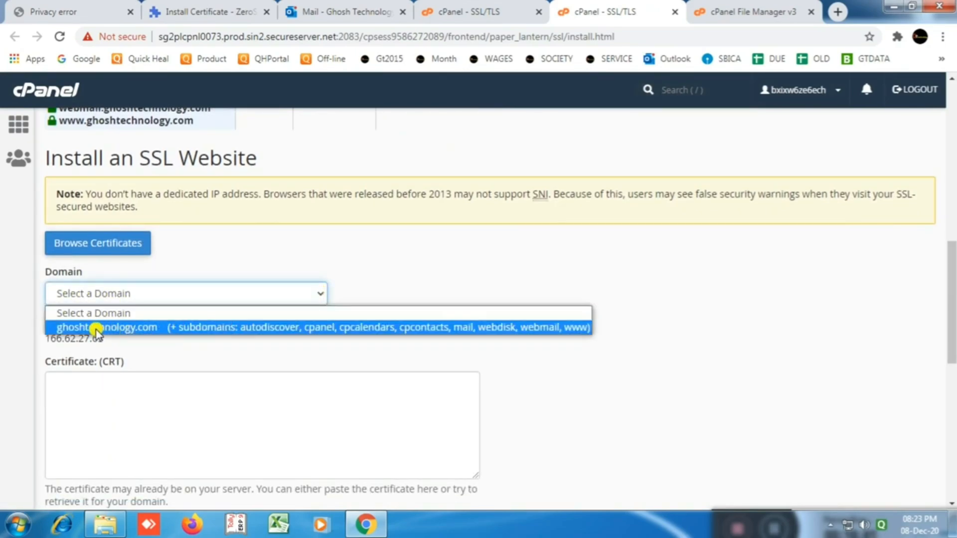
{"action": "left_click", "coordinate": [131, 329]}
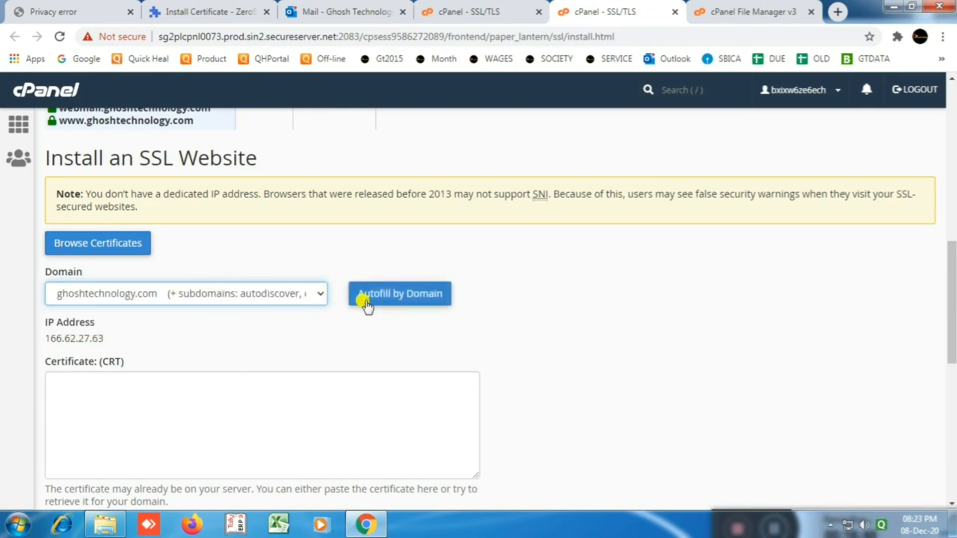
{"action": "scroll", "coordinate": [333, 319], "scroll_direction": "down", "scroll_amount": 2}
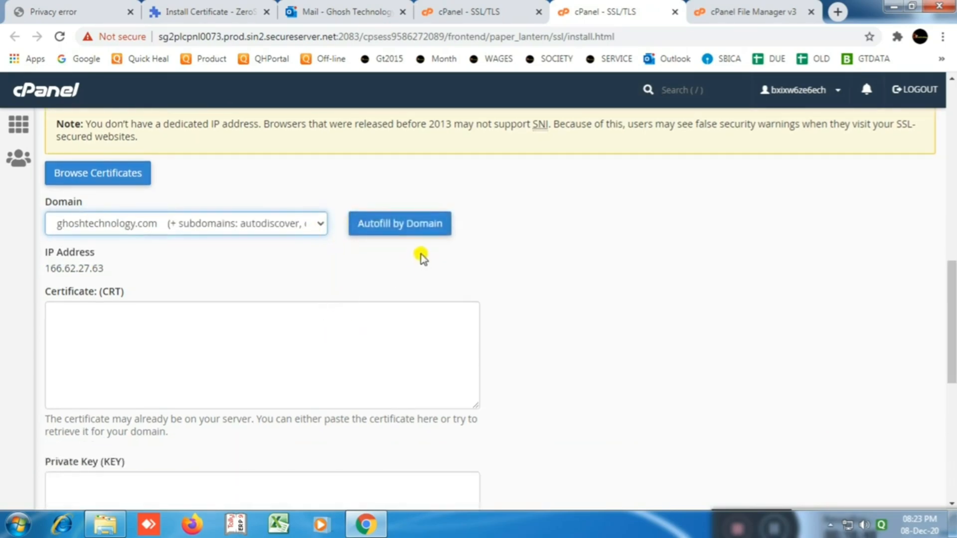
{"action": "left_click", "coordinate": [380, 222]}
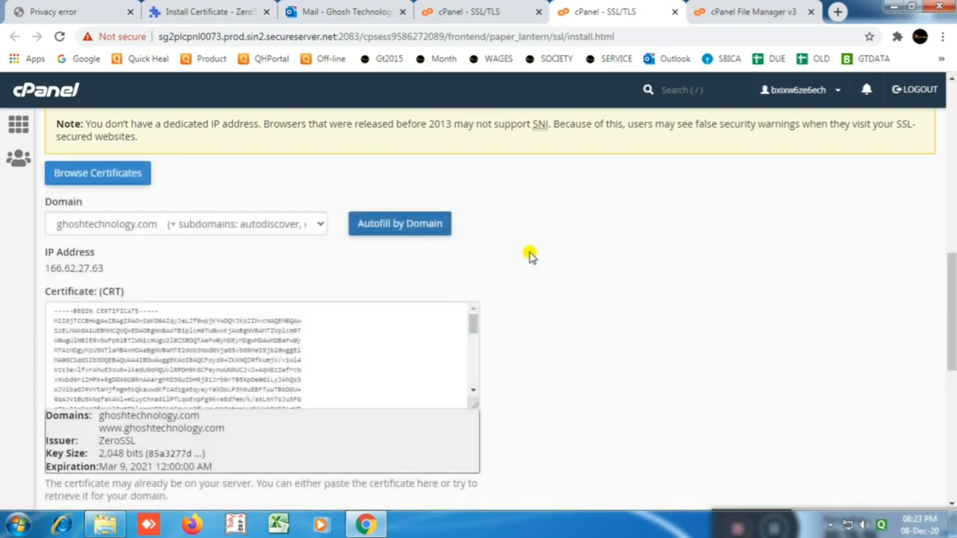
{"action": "scroll", "coordinate": [518, 267], "scroll_direction": "down", "scroll_amount": 10}
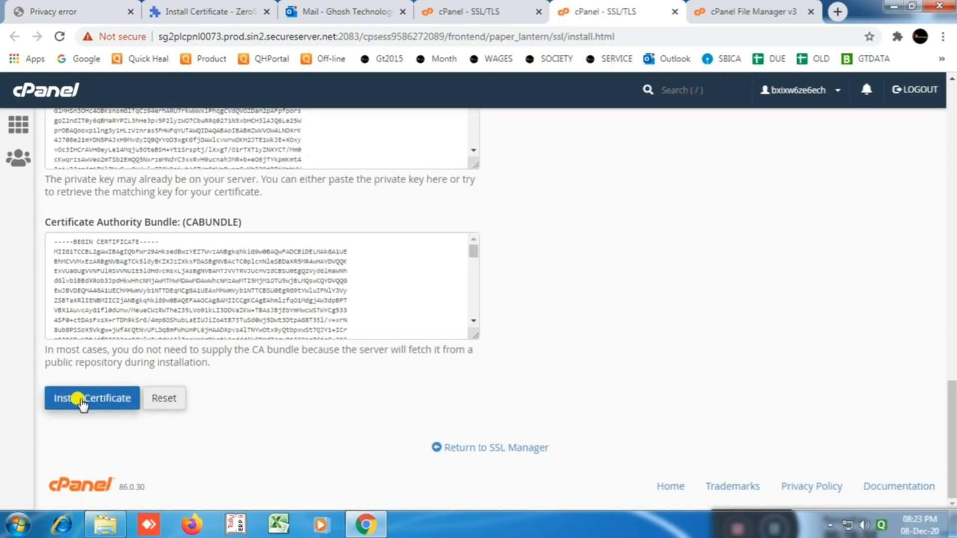
{"action": "left_click", "coordinate": [81, 400]}
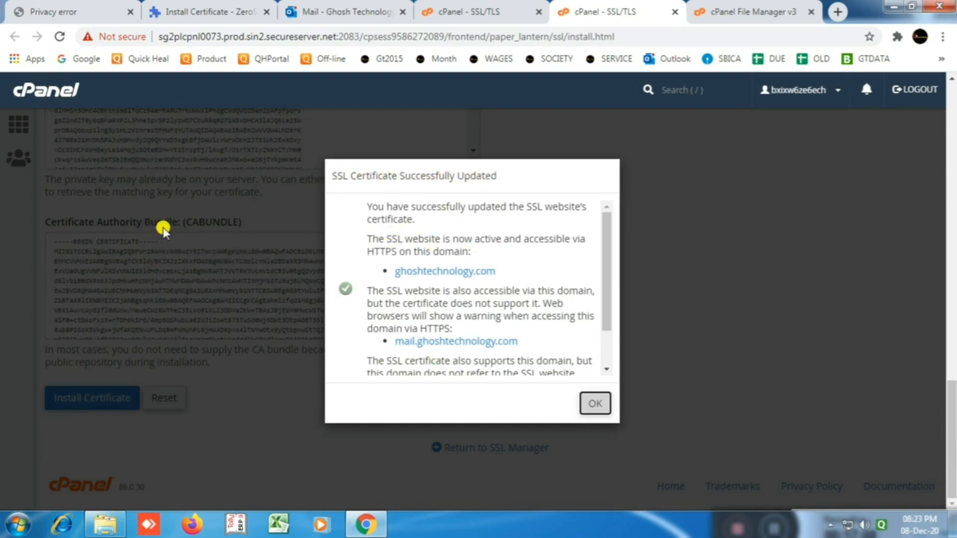
{"action": "left_click", "coordinate": [595, 403]}
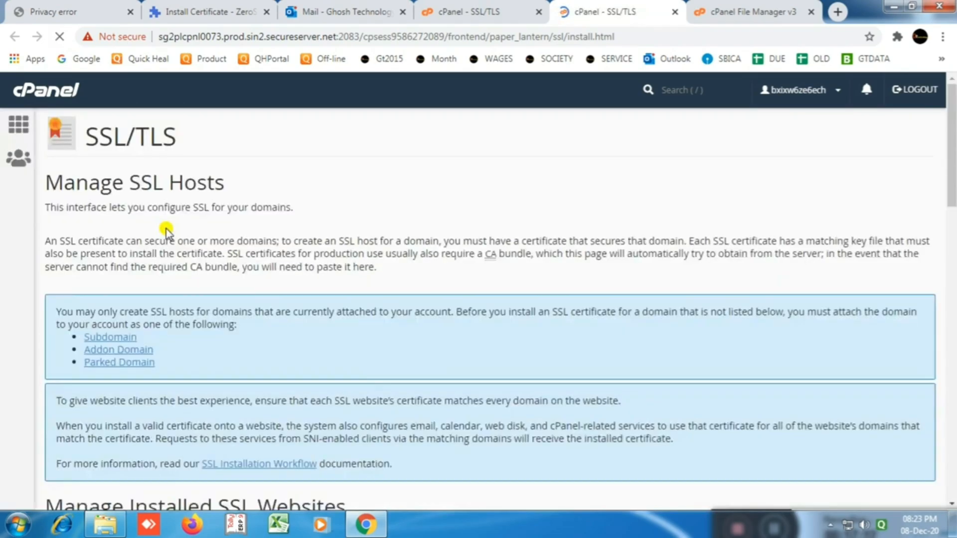
{"action": "left_click", "coordinate": [105, 524]}
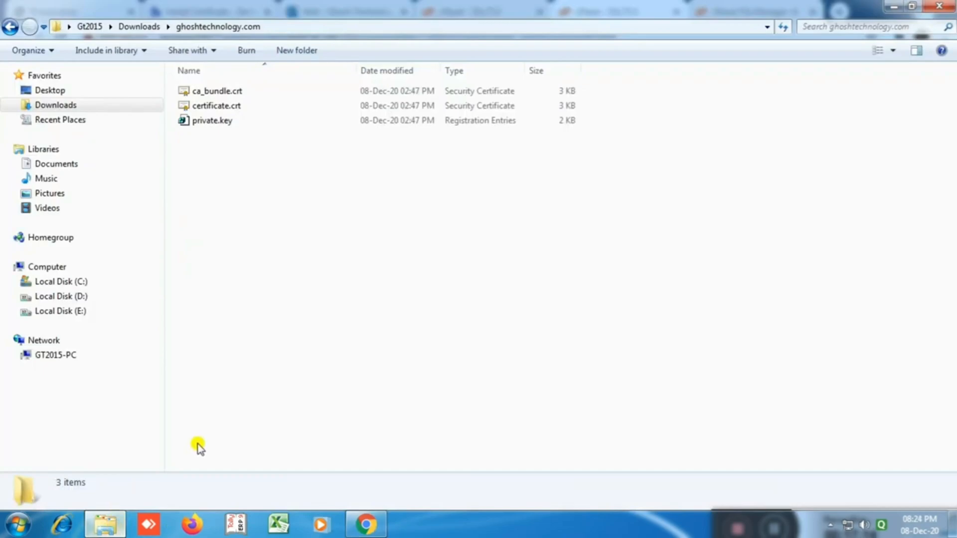
{"action": "left_click", "coordinate": [939, 6]}
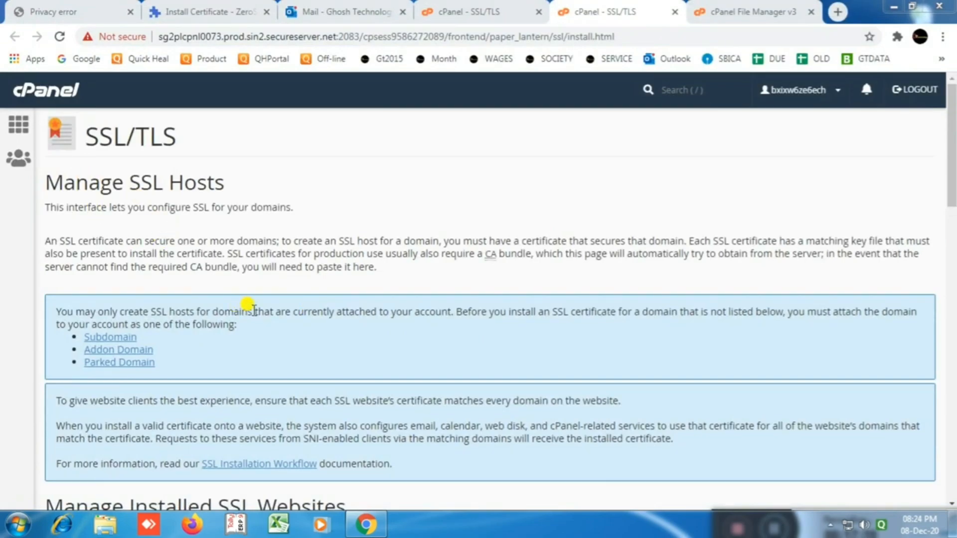
{"action": "scroll", "coordinate": [593, 219], "scroll_direction": "down", "scroll_amount": 8}
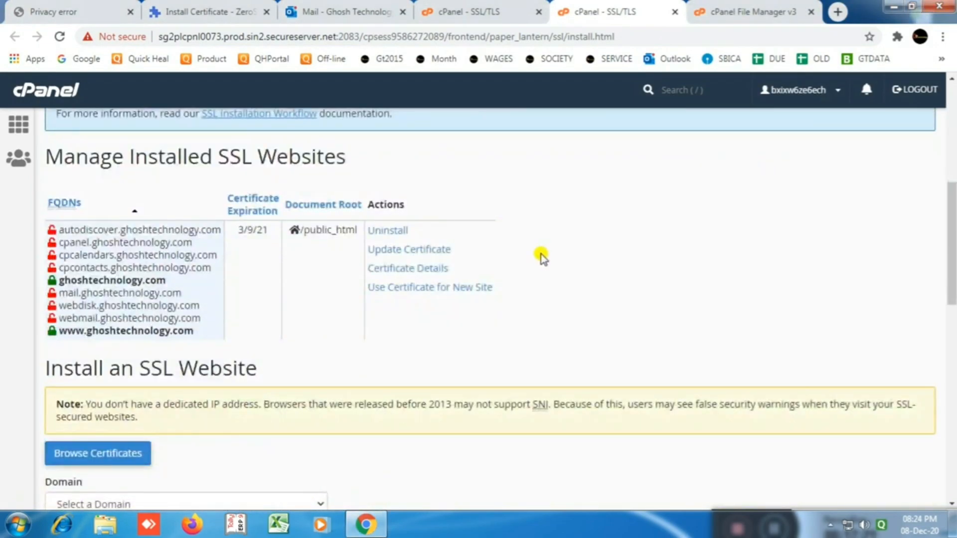
{"action": "scroll", "coordinate": [541, 257], "scroll_direction": "down", "scroll_amount": 3}
{"action": "scroll", "coordinate": [538, 257], "scroll_direction": "up", "scroll_amount": 10}
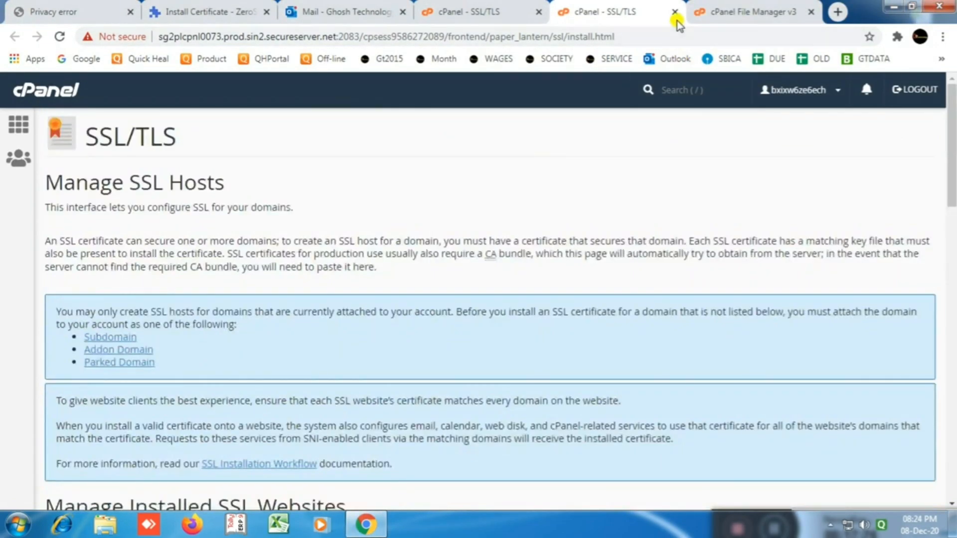
{"action": "left_click", "coordinate": [676, 12]}
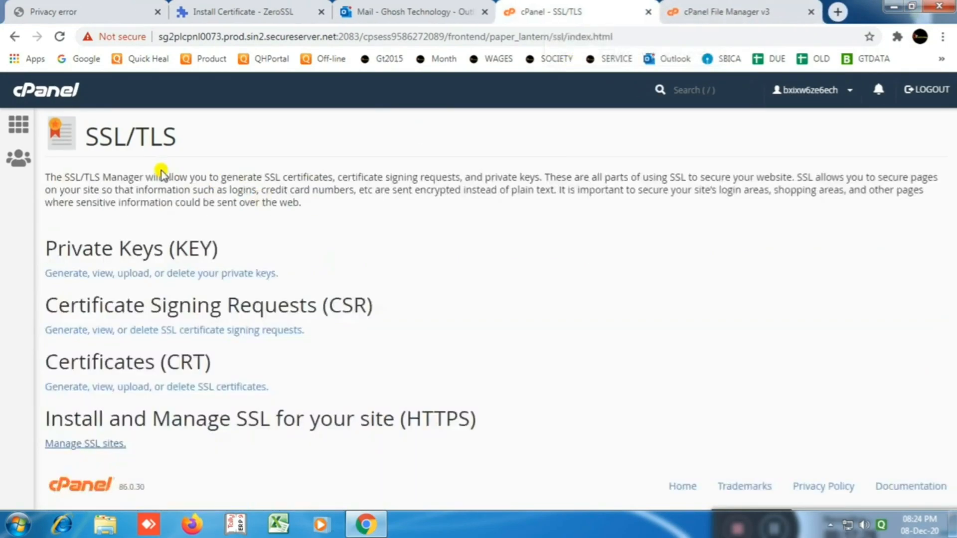
{"action": "left_click", "coordinate": [690, 12]}
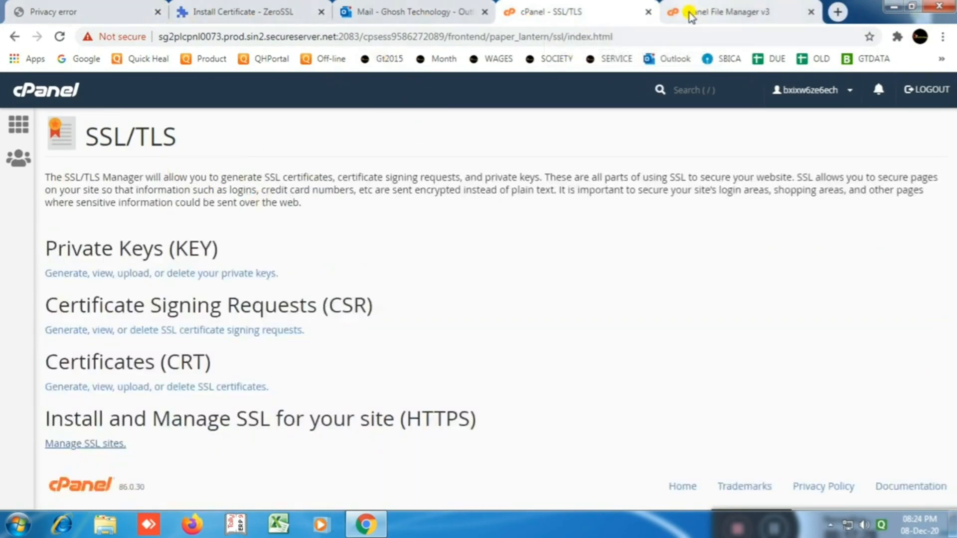
{"action": "left_click", "coordinate": [568, 12]}
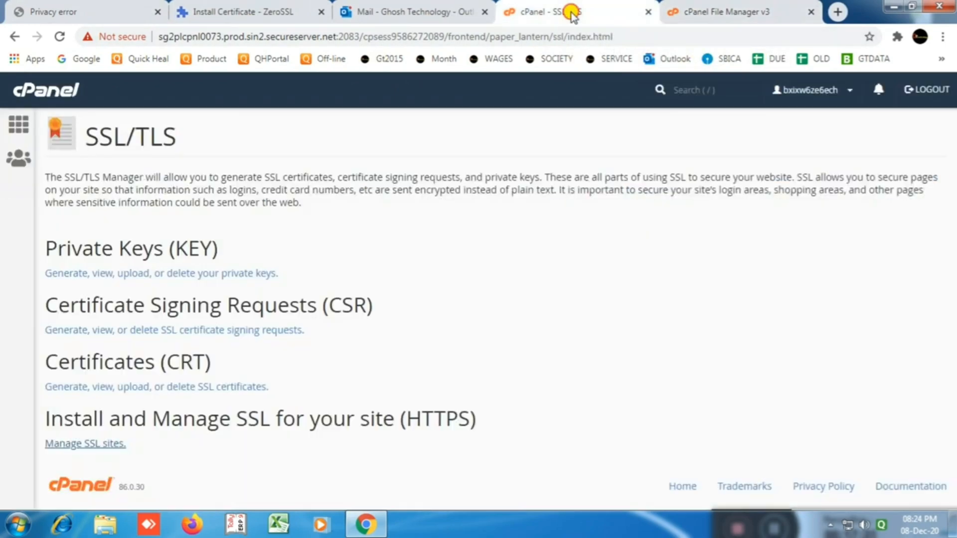
Step: Run ZeroSSL's installation check on the Install Certificate page and reload it
{"action": "left_click", "coordinate": [246, 11]}
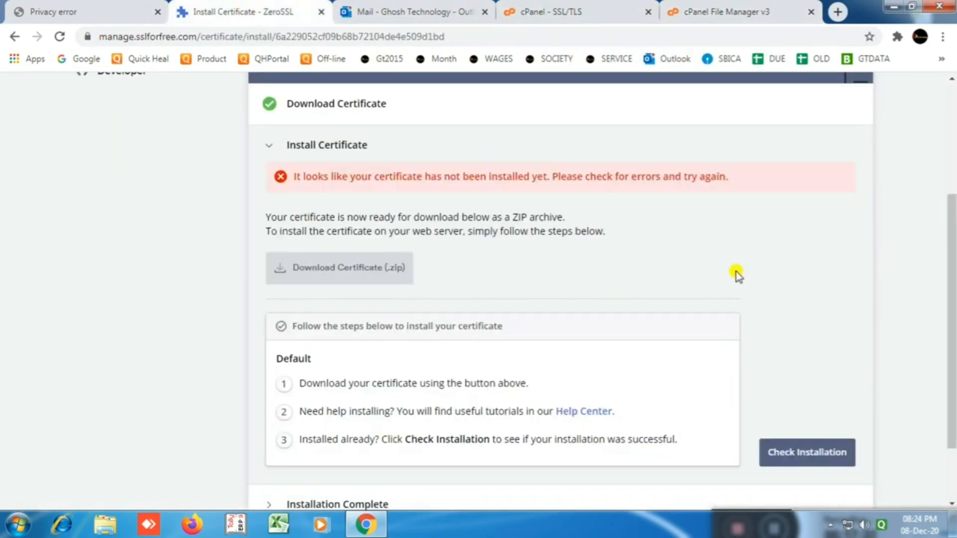
{"action": "left_click", "coordinate": [781, 453]}
{"action": "scroll", "coordinate": [532, 244], "scroll_direction": "down", "scroll_amount": 2}
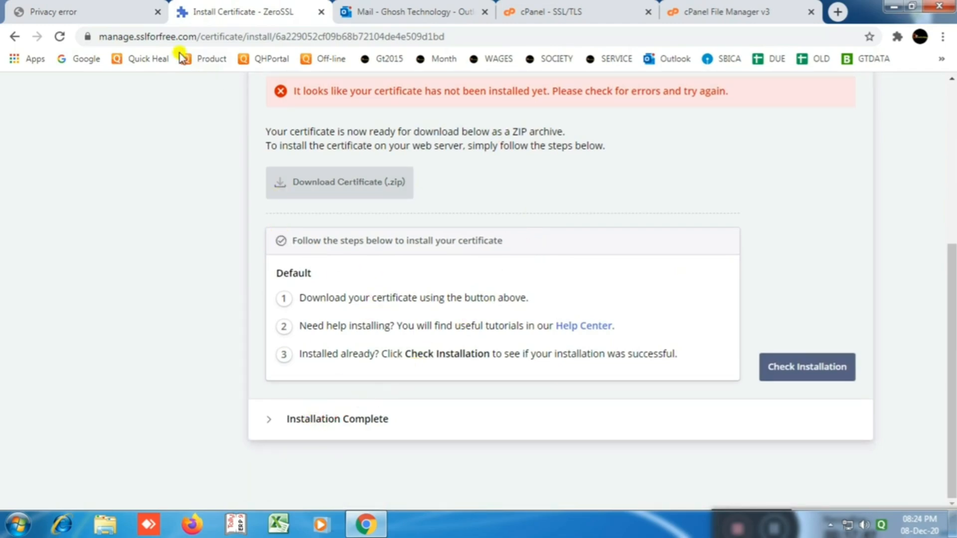
{"action": "left_click", "coordinate": [62, 36]}
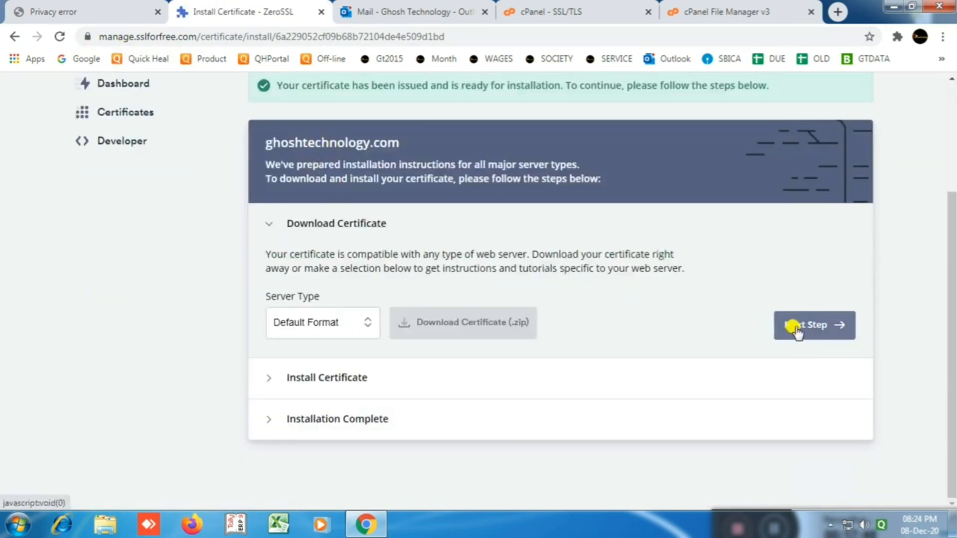
Step: Advance to the install step, recheck installation, and cancel the certificate zip download
{"action": "left_click", "coordinate": [796, 330]}
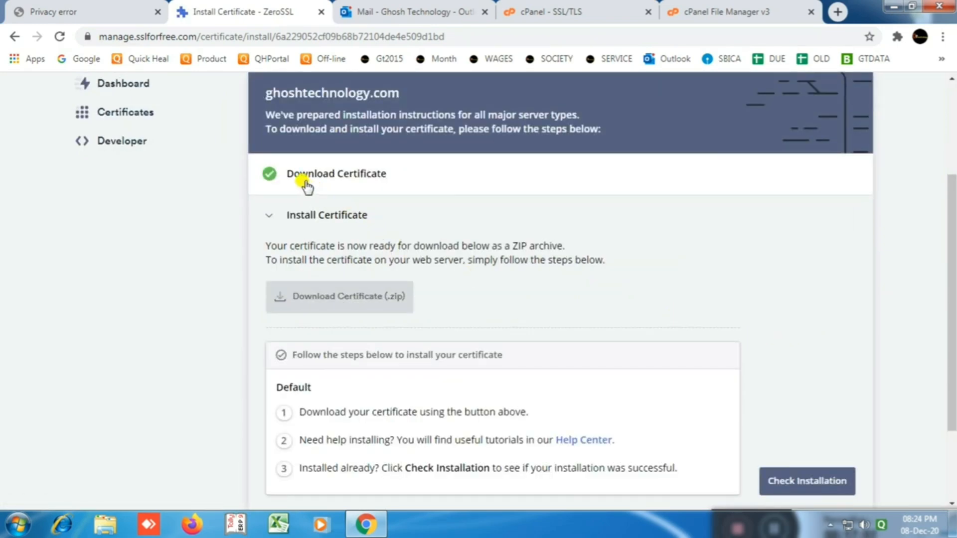
{"action": "scroll", "coordinate": [459, 292], "scroll_direction": "down", "scroll_amount": 2}
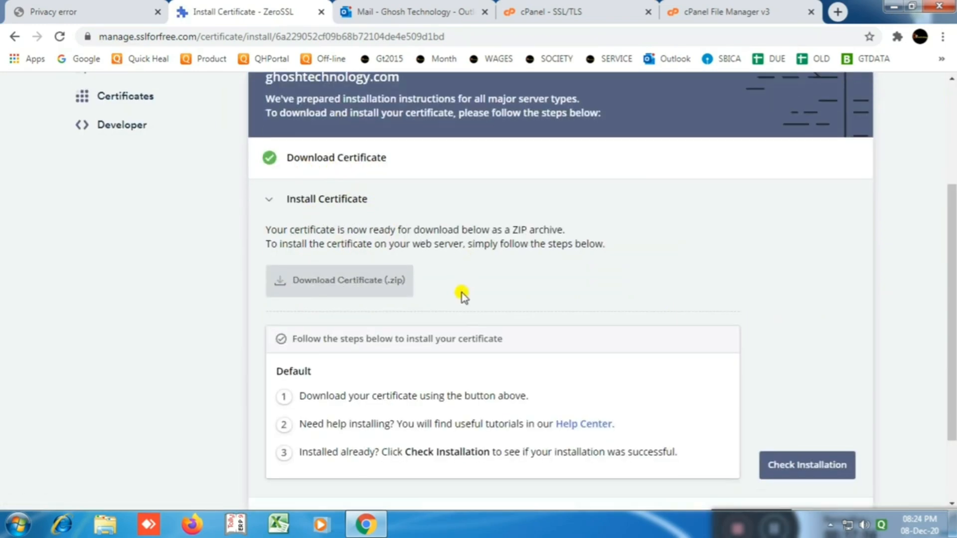
{"action": "left_click", "coordinate": [765, 377]}
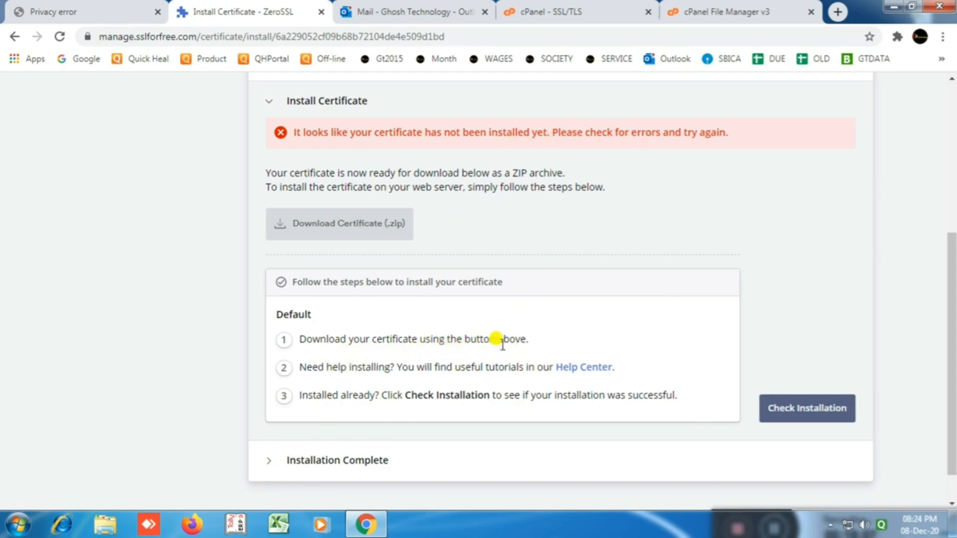
{"action": "left_click", "coordinate": [285, 230]}
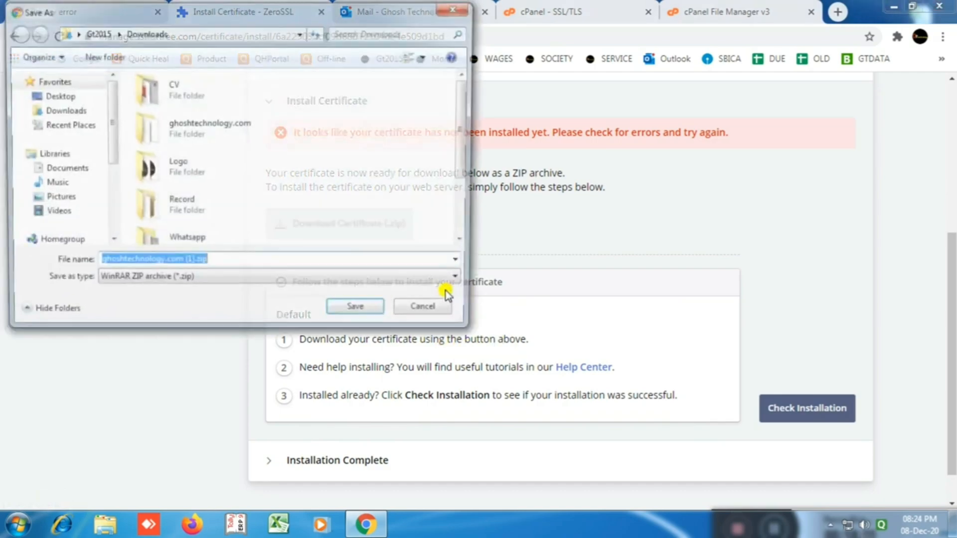
{"action": "left_click", "coordinate": [439, 318]}
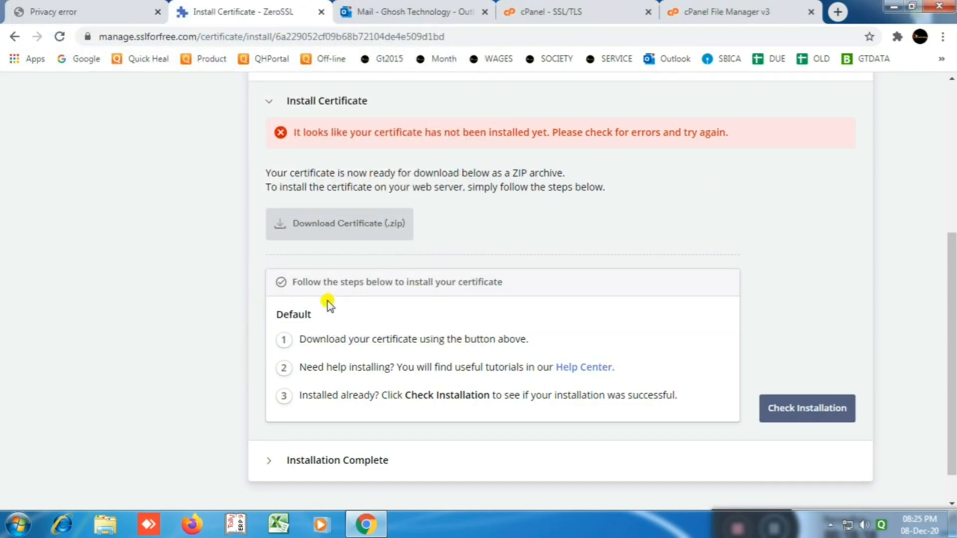
Step: Reload ghoshtechnology.com on the privacy-error tab and confirm its connection now shows secure
{"action": "left_click", "coordinate": [94, 12]}
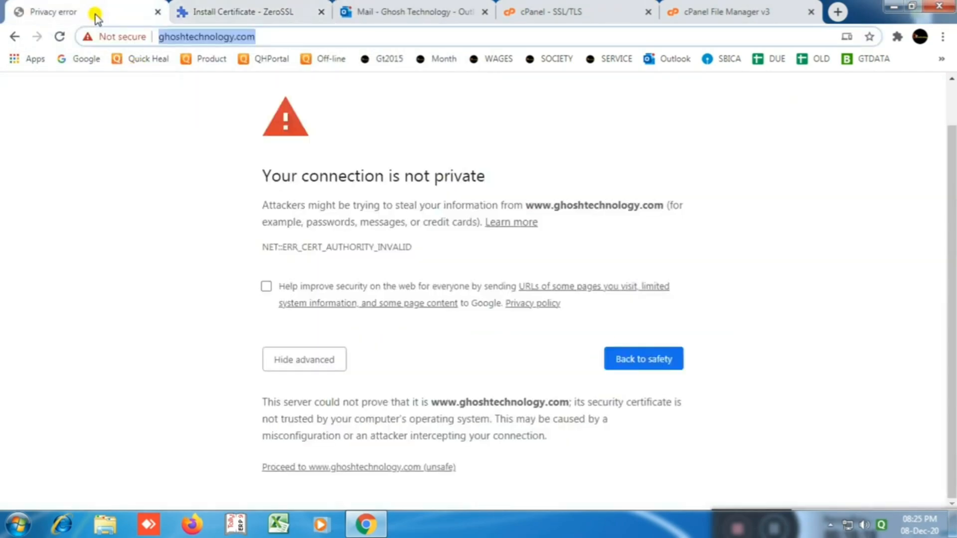
{"action": "left_click", "coordinate": [59, 37]}
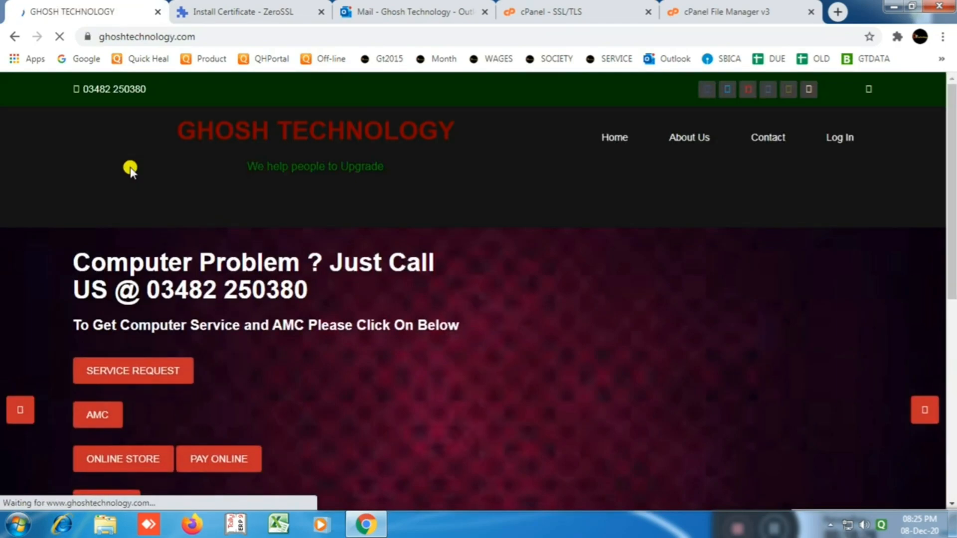
{"action": "left_click", "coordinate": [88, 37]}
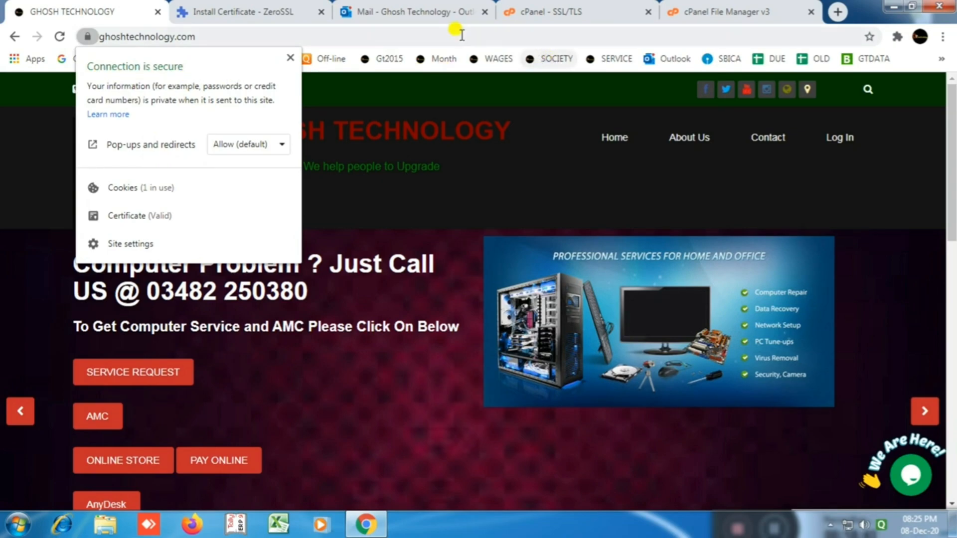
{"action": "left_click", "coordinate": [838, 12]}
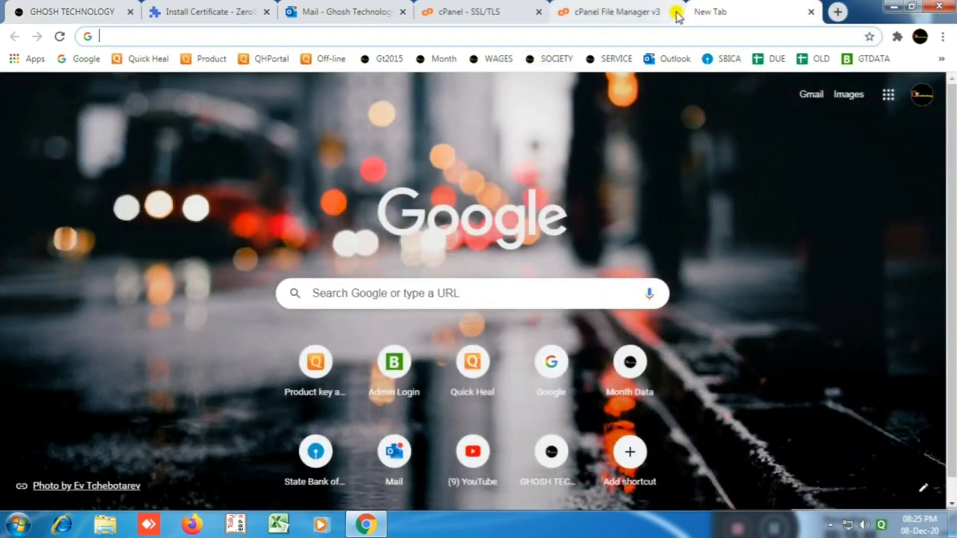
{"action": "left_click", "coordinate": [191, 36]}
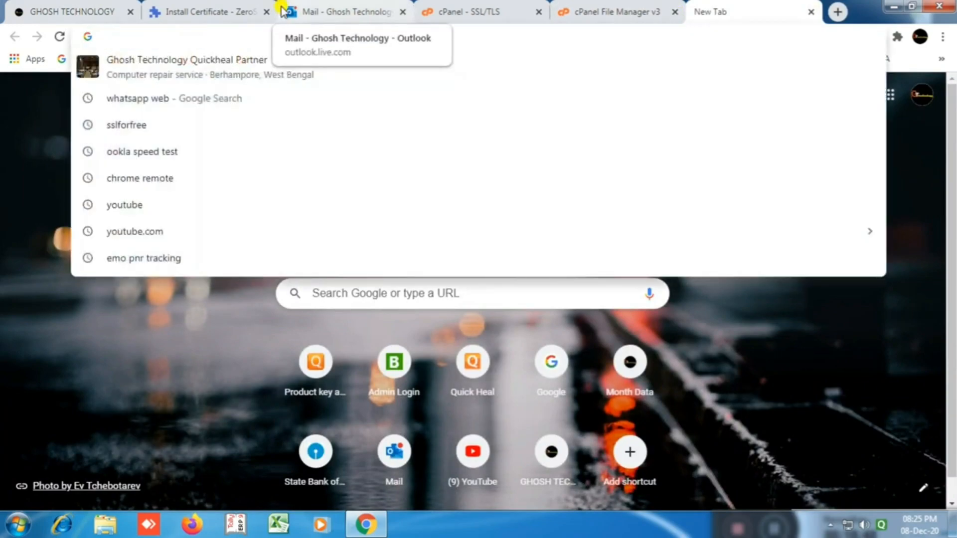
{"action": "type", "text": "https"}
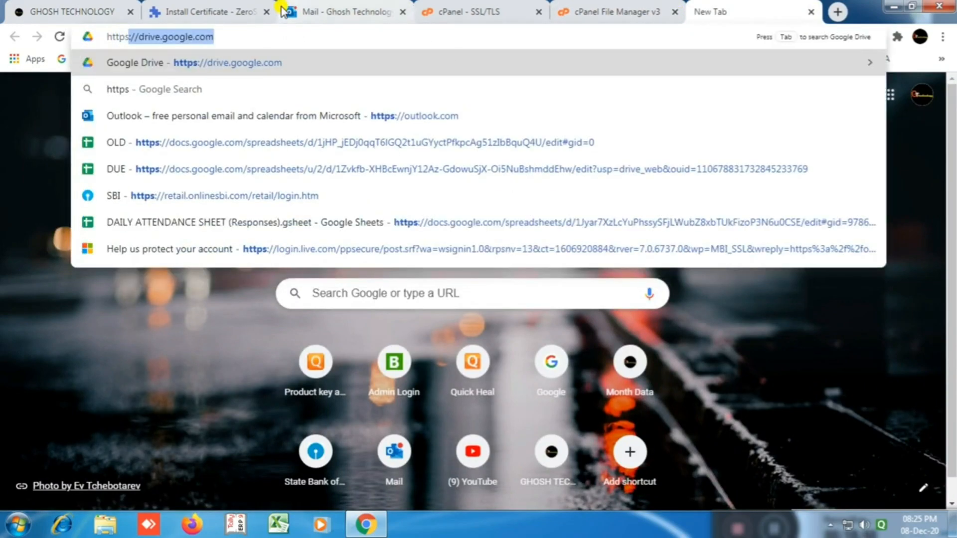
{"action": "type", "text": "://ww"}
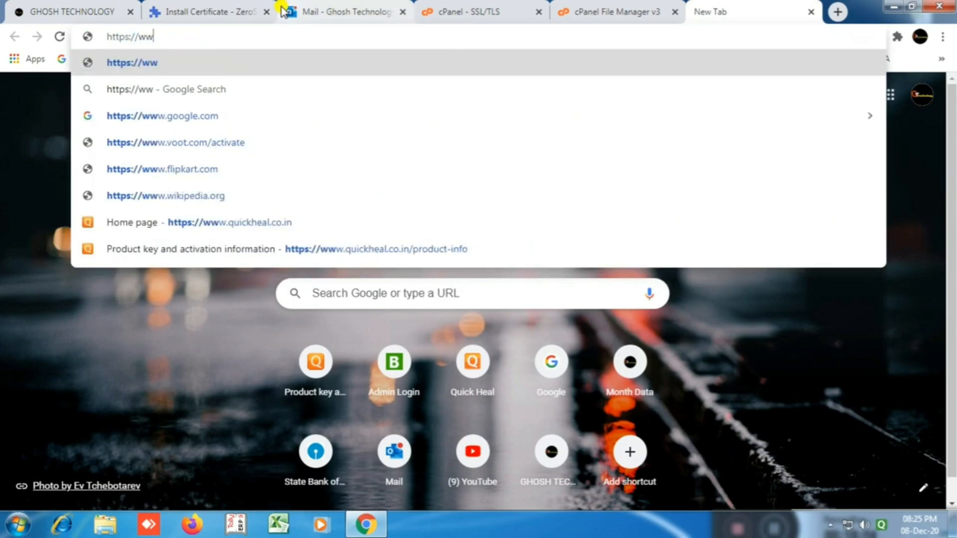
{"action": "type", "text": "w.gh"}
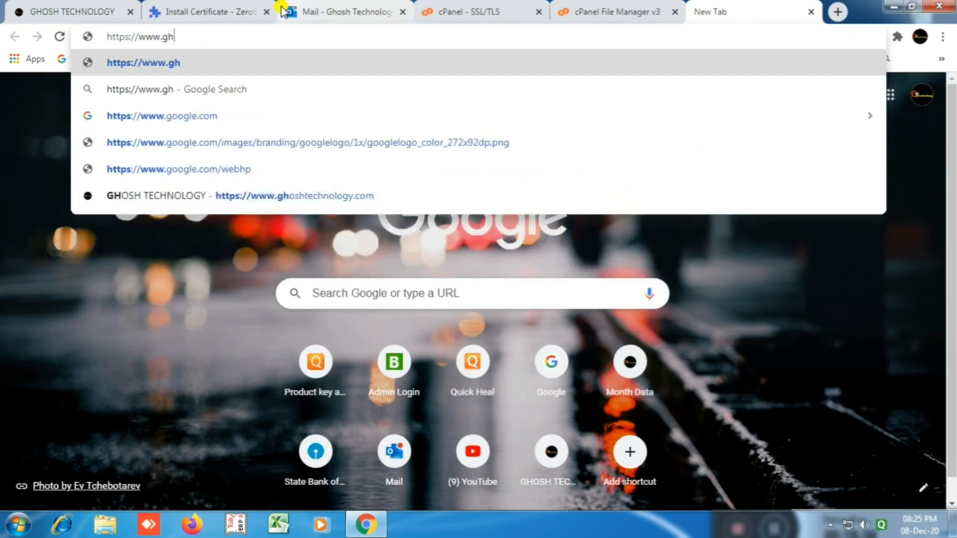
{"action": "type", "text": "oshtech"}
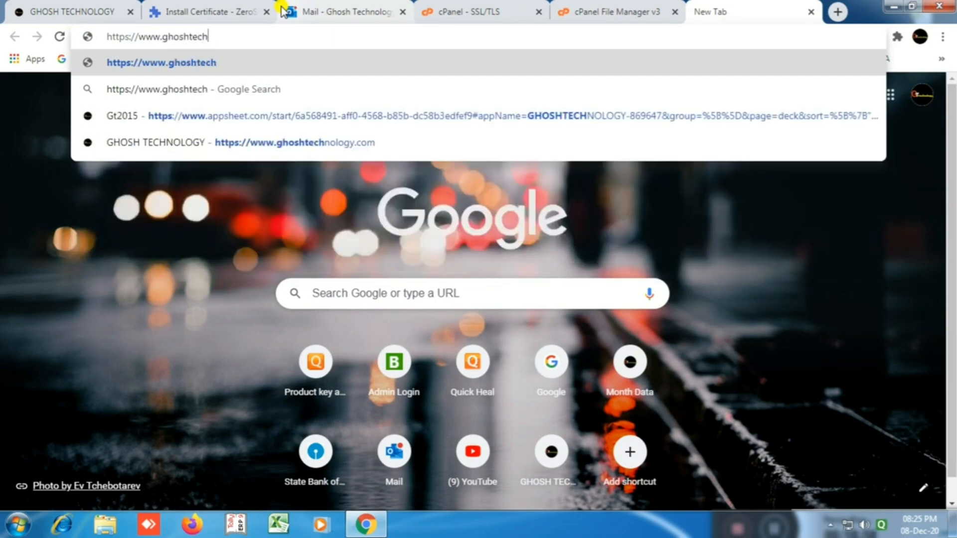
{"action": "type", "text": "nology"}
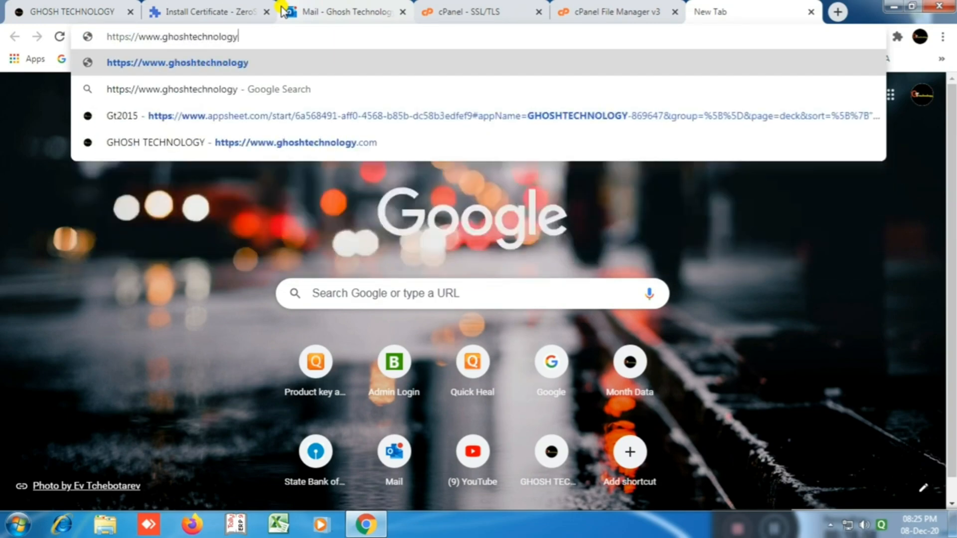
{"action": "type", "text": ".com"}
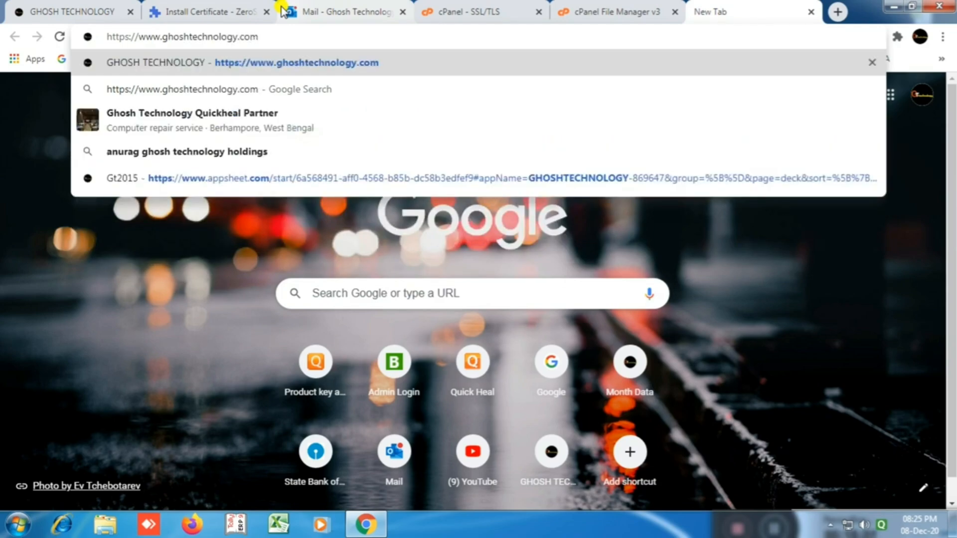
{"action": "key", "text": "Return"}
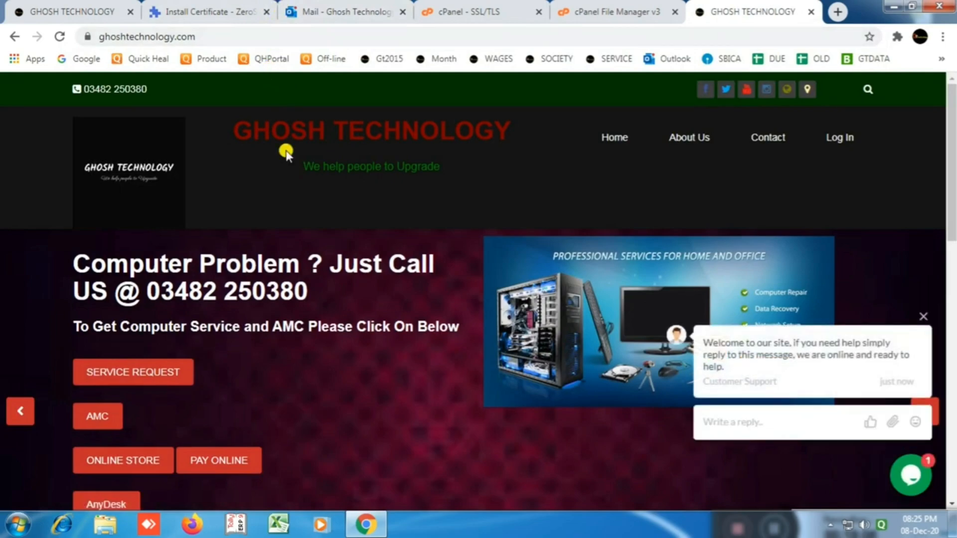
{"action": "left_click", "coordinate": [88, 39]}
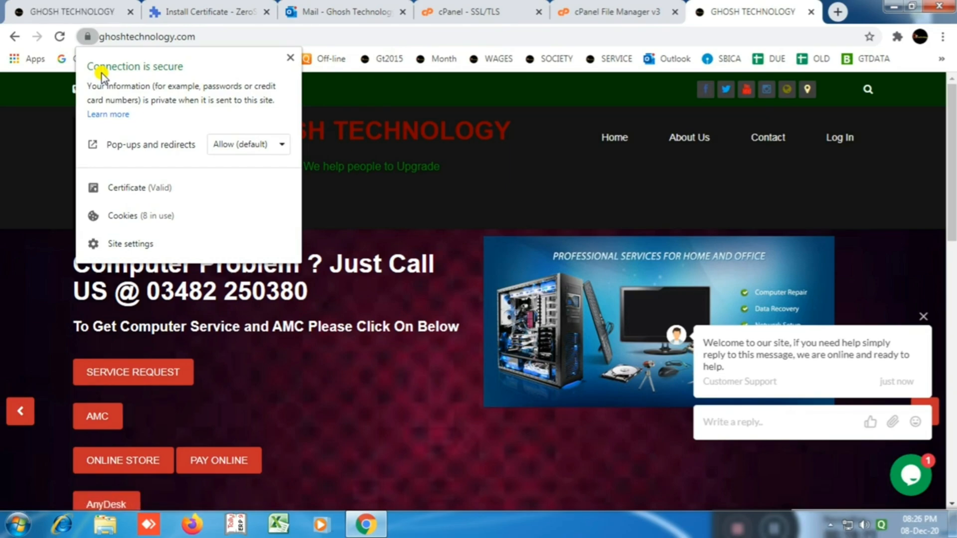
{"action": "left_click", "coordinate": [137, 191]}
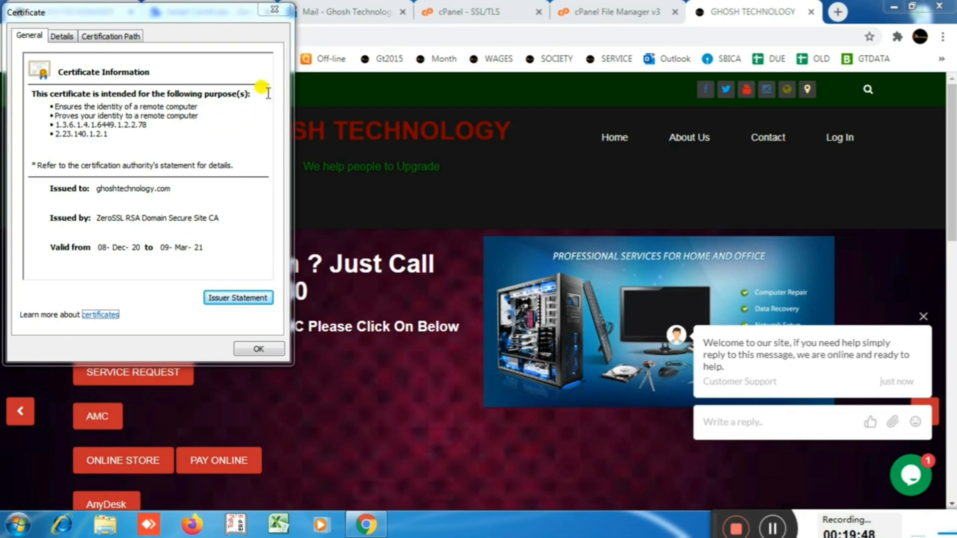
{"action": "left_click", "coordinate": [274, 9]}
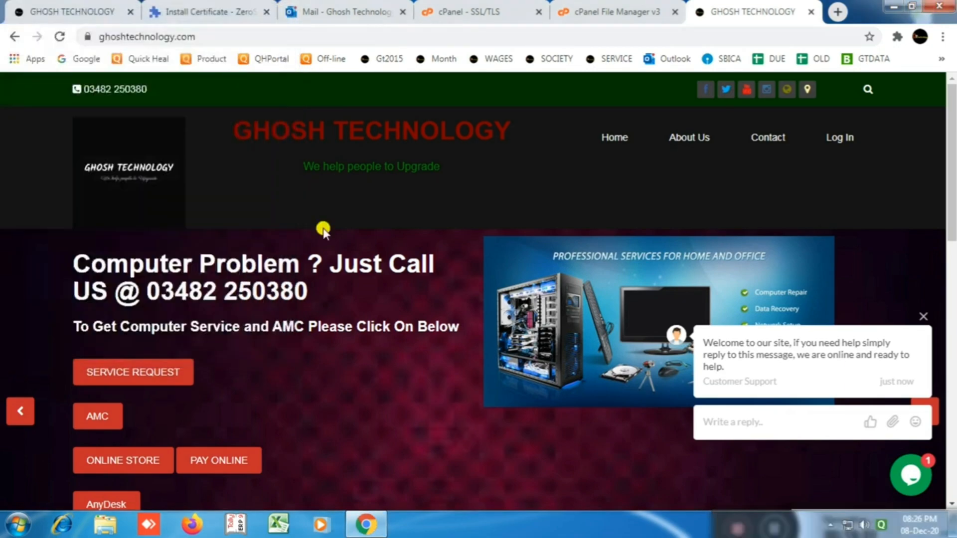